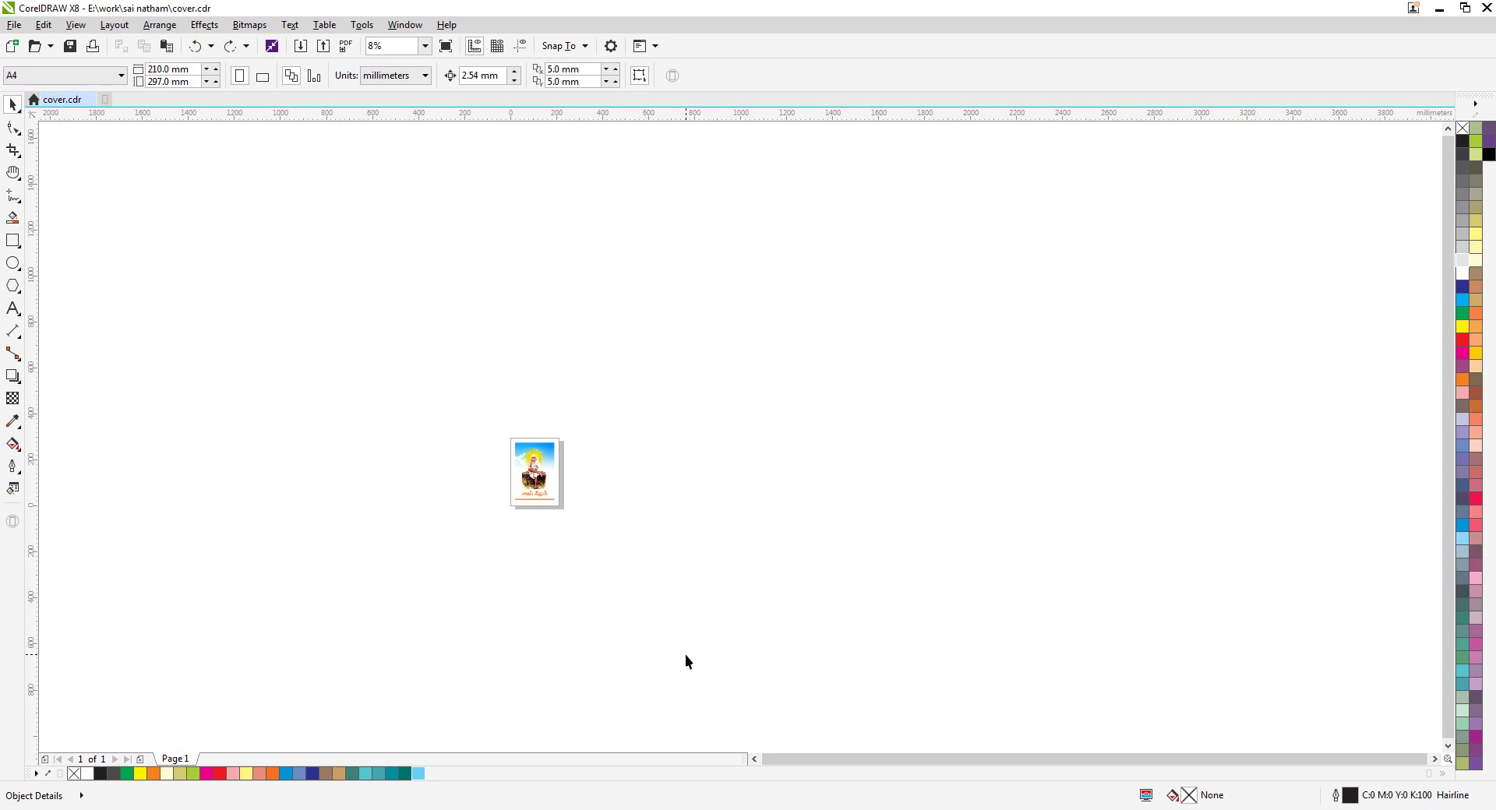
Select the whole cover artwork to check it, then clear the selection and check the page size preset.
{"action": "scroll", "coordinate": [545, 525], "scroll_direction": "up", "scroll_amount": 1}
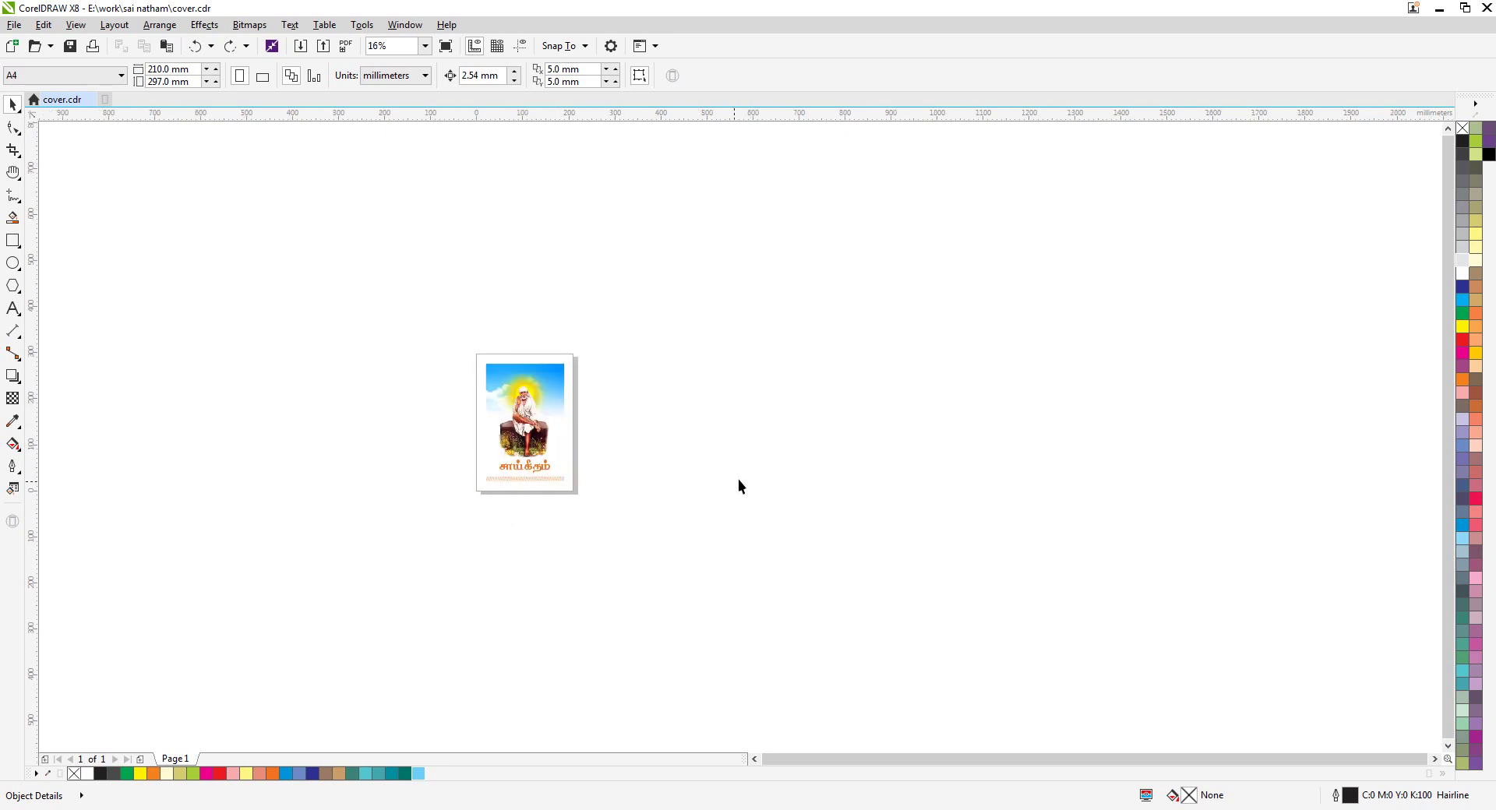
{"action": "scroll", "coordinate": [577, 421], "scroll_direction": "up", "scroll_amount": 1}
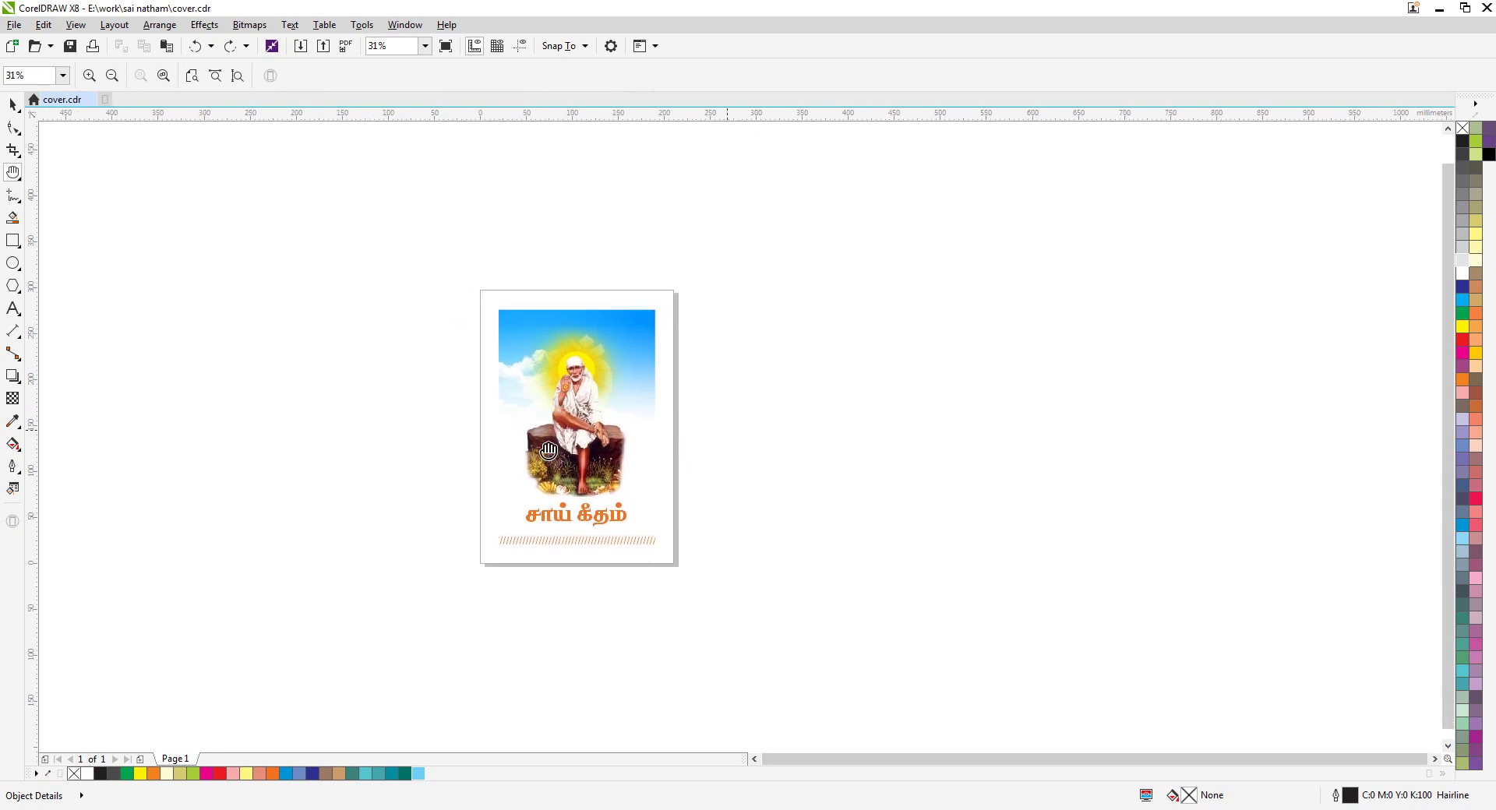
{"action": "left_click", "coordinate": [12, 106]}
{"action": "left_click_drag", "start_coordinate": [424, 271], "coordinate": [805, 694]}
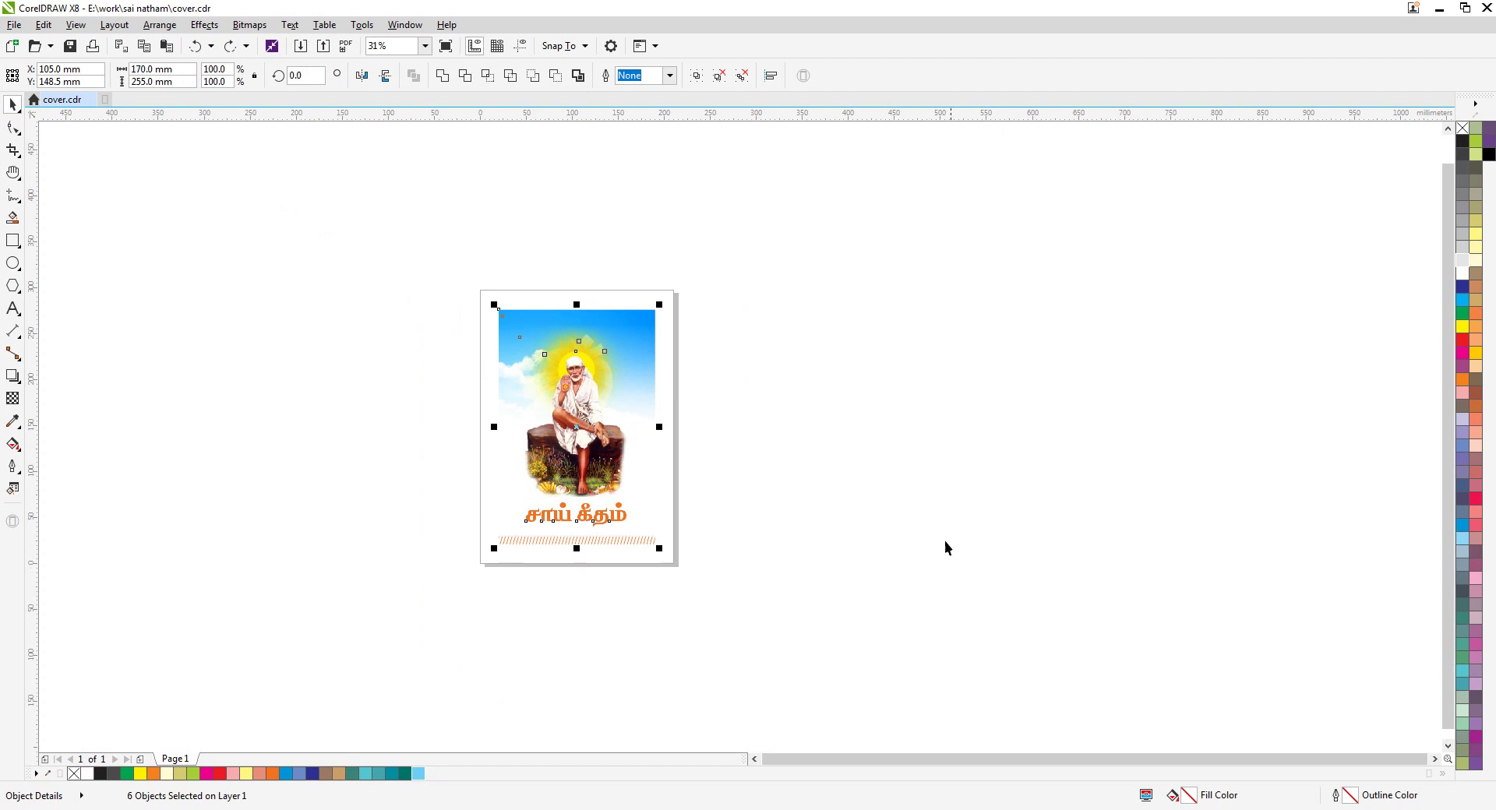
{"action": "left_click", "coordinate": [816, 480]}
{"action": "left_click", "coordinate": [53, 74]}
{"action": "left_click", "coordinate": [48, 92]}
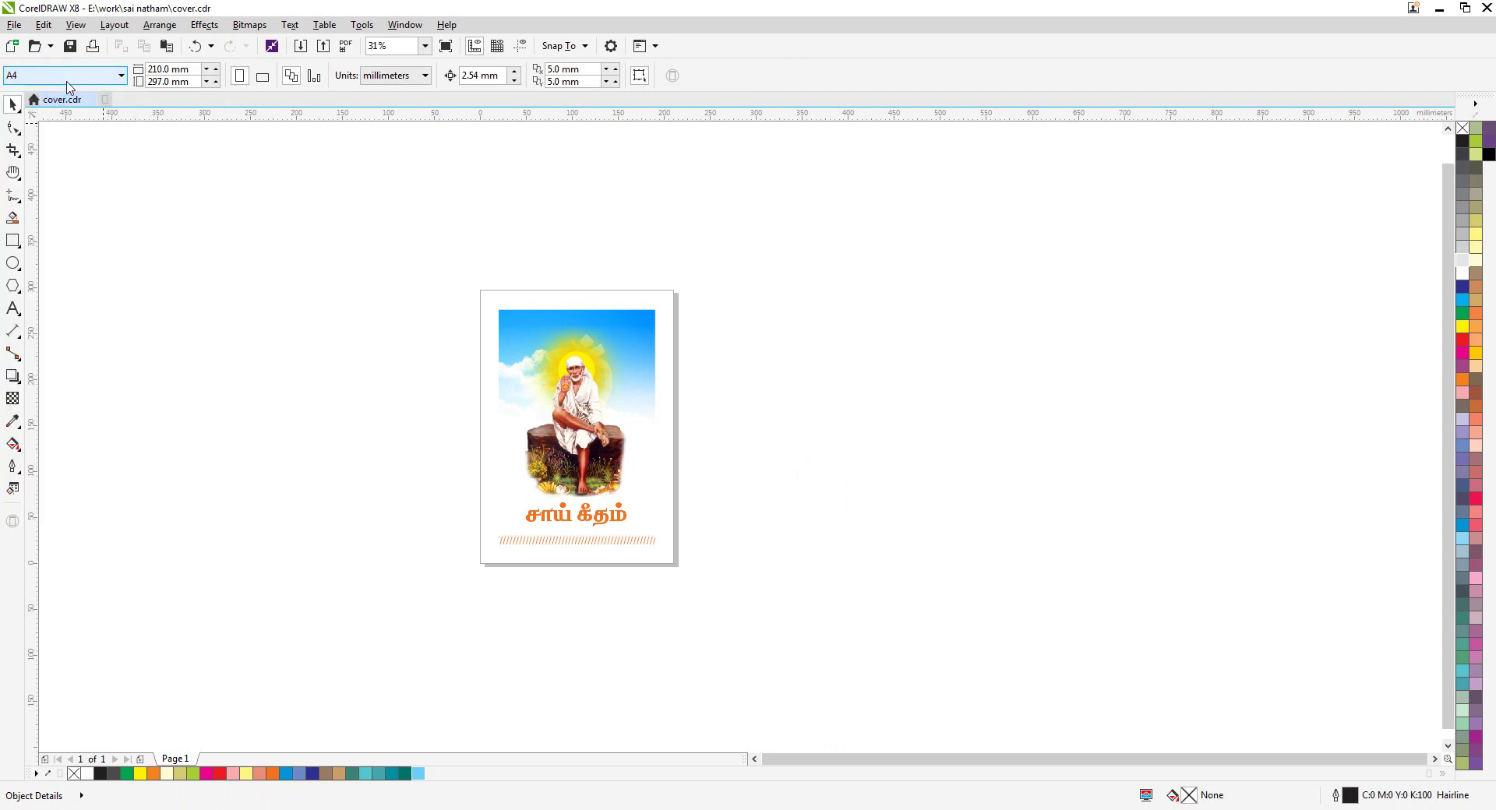
Select all the cover objects and check the overall width and height of the artwork against the page.
{"action": "left_click_drag", "start_coordinate": [487, 287], "coordinate": [798, 608]}
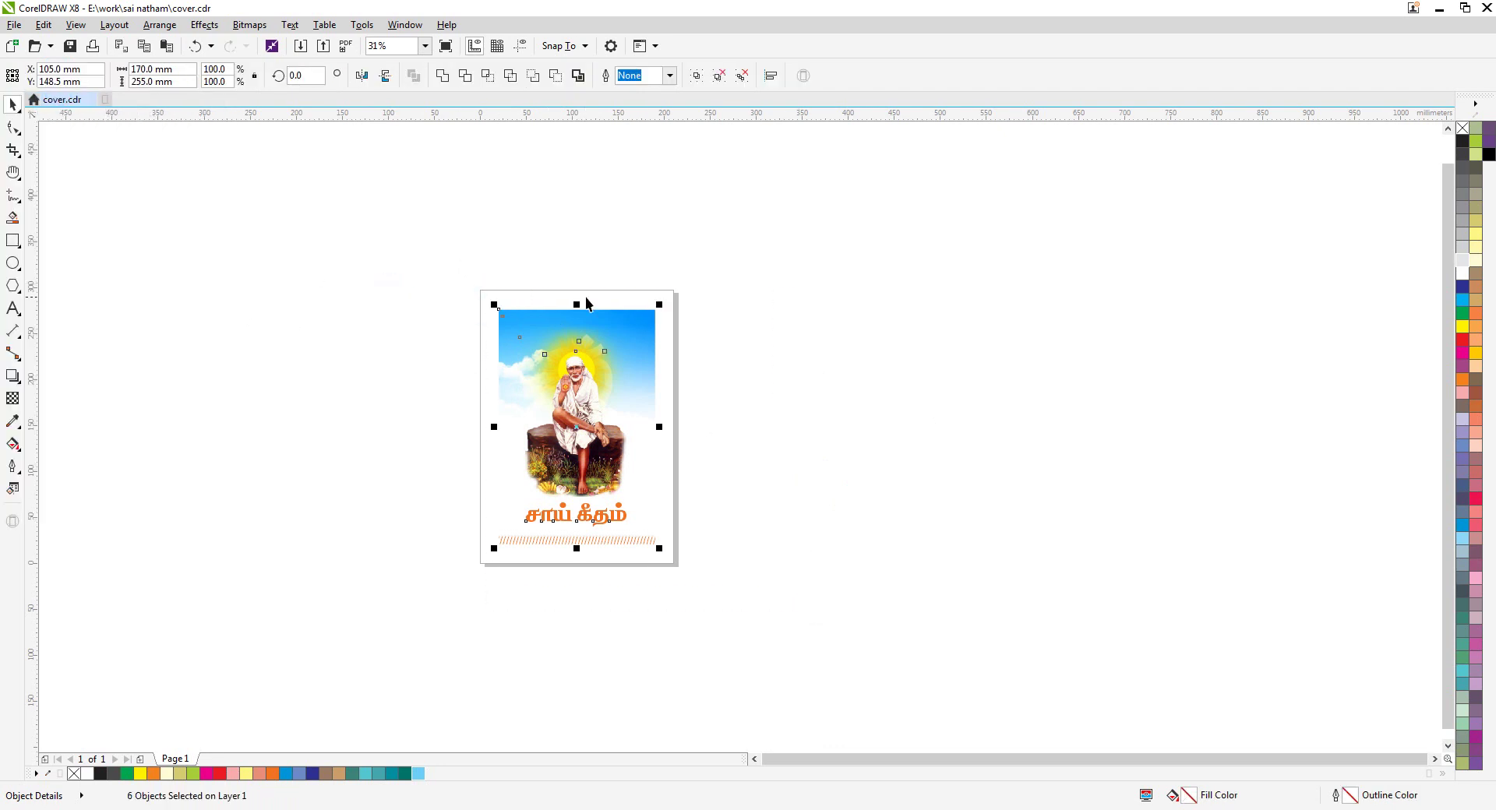
{"action": "left_click", "coordinate": [180, 69]}
{"action": "left_click", "coordinate": [181, 81]}
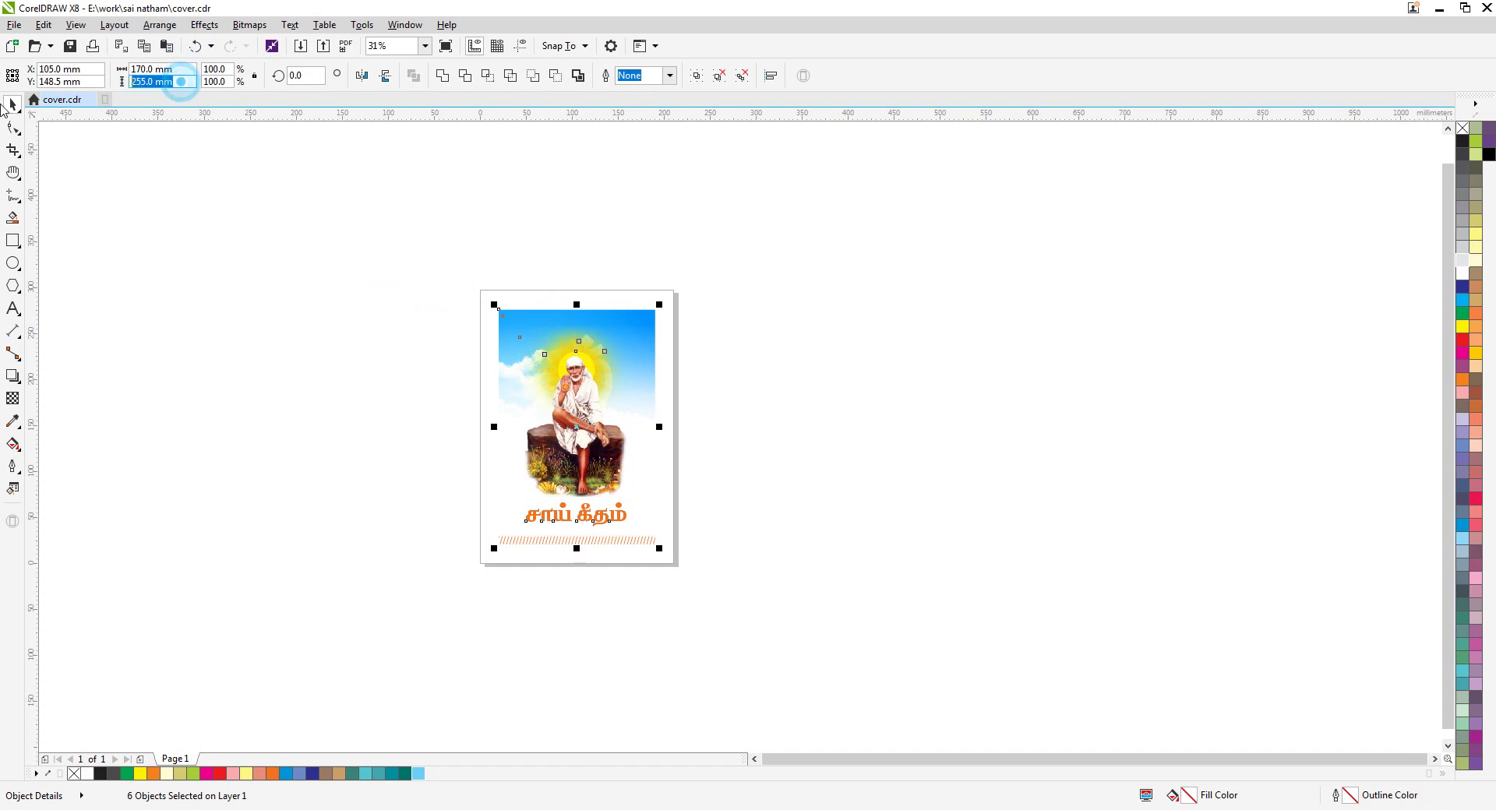
{"action": "left_click", "coordinate": [959, 293]}
{"action": "left_click_drag", "start_coordinate": [434, 287], "coordinate": [881, 624]}
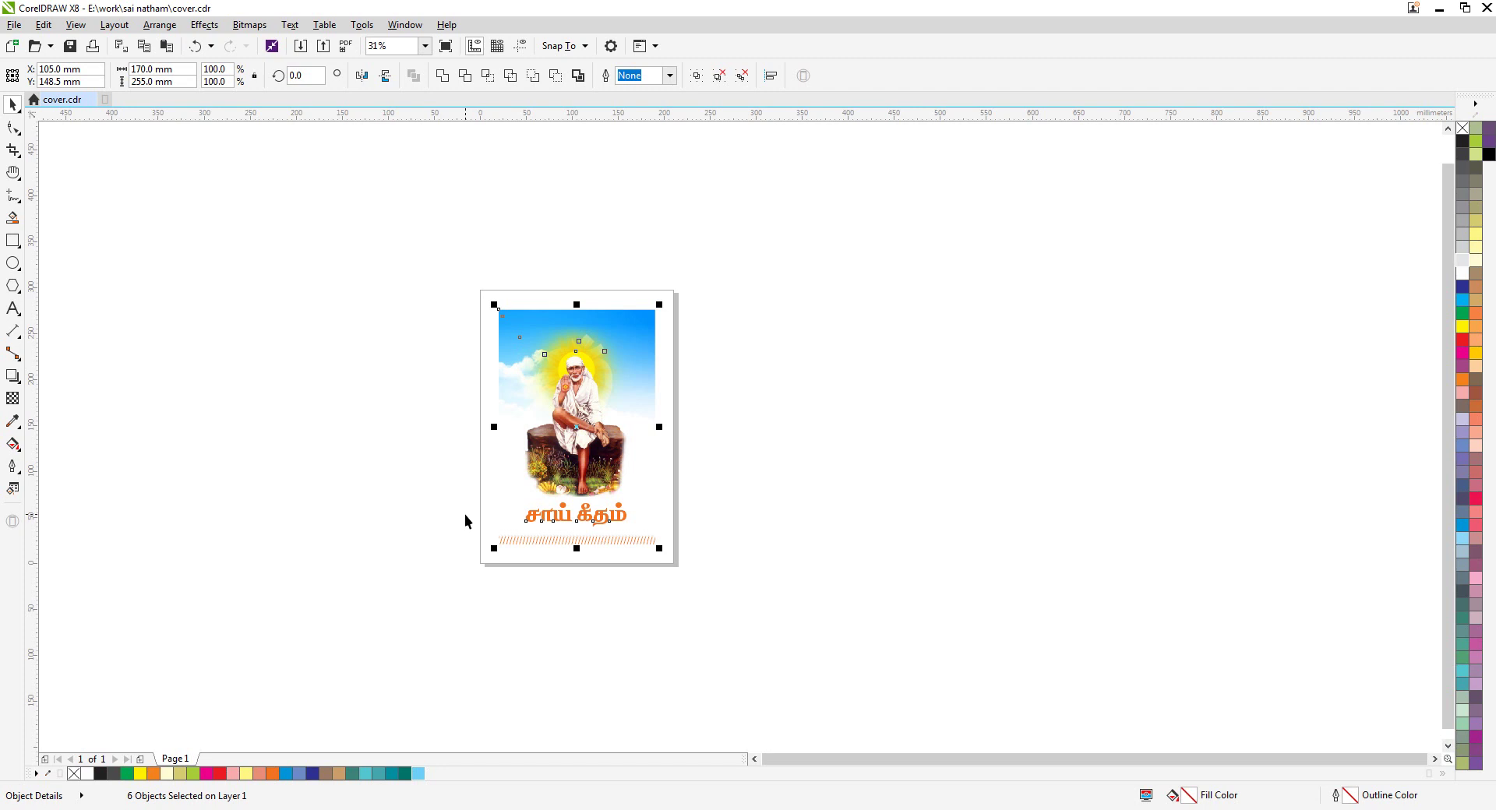
{"action": "left_click", "coordinate": [917, 533]}
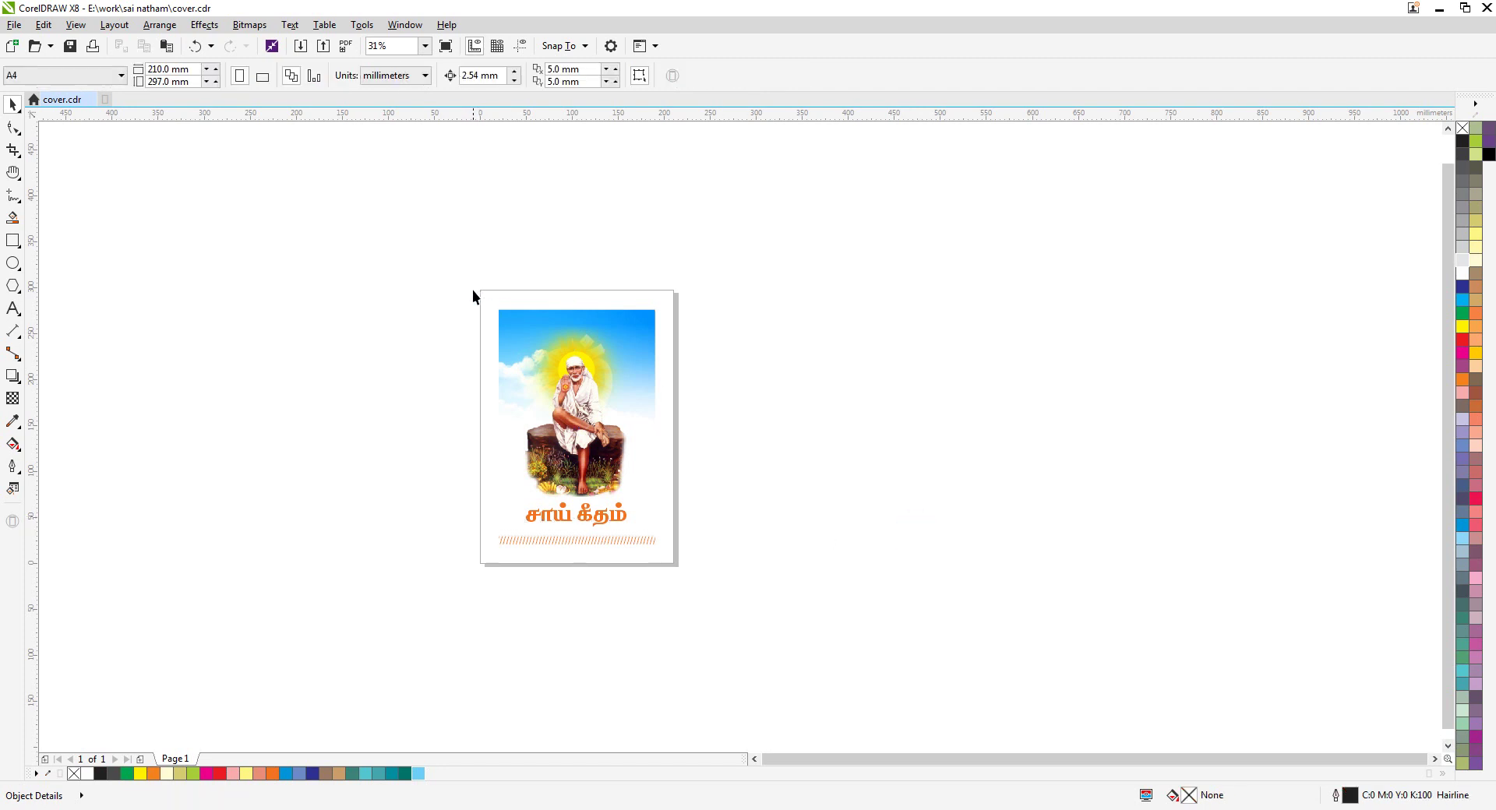
Select the cover artwork, view its mini preview in the Print dialog, and close the dialog without printing.
{"action": "left_click_drag", "start_coordinate": [424, 262], "coordinate": [672, 600]}
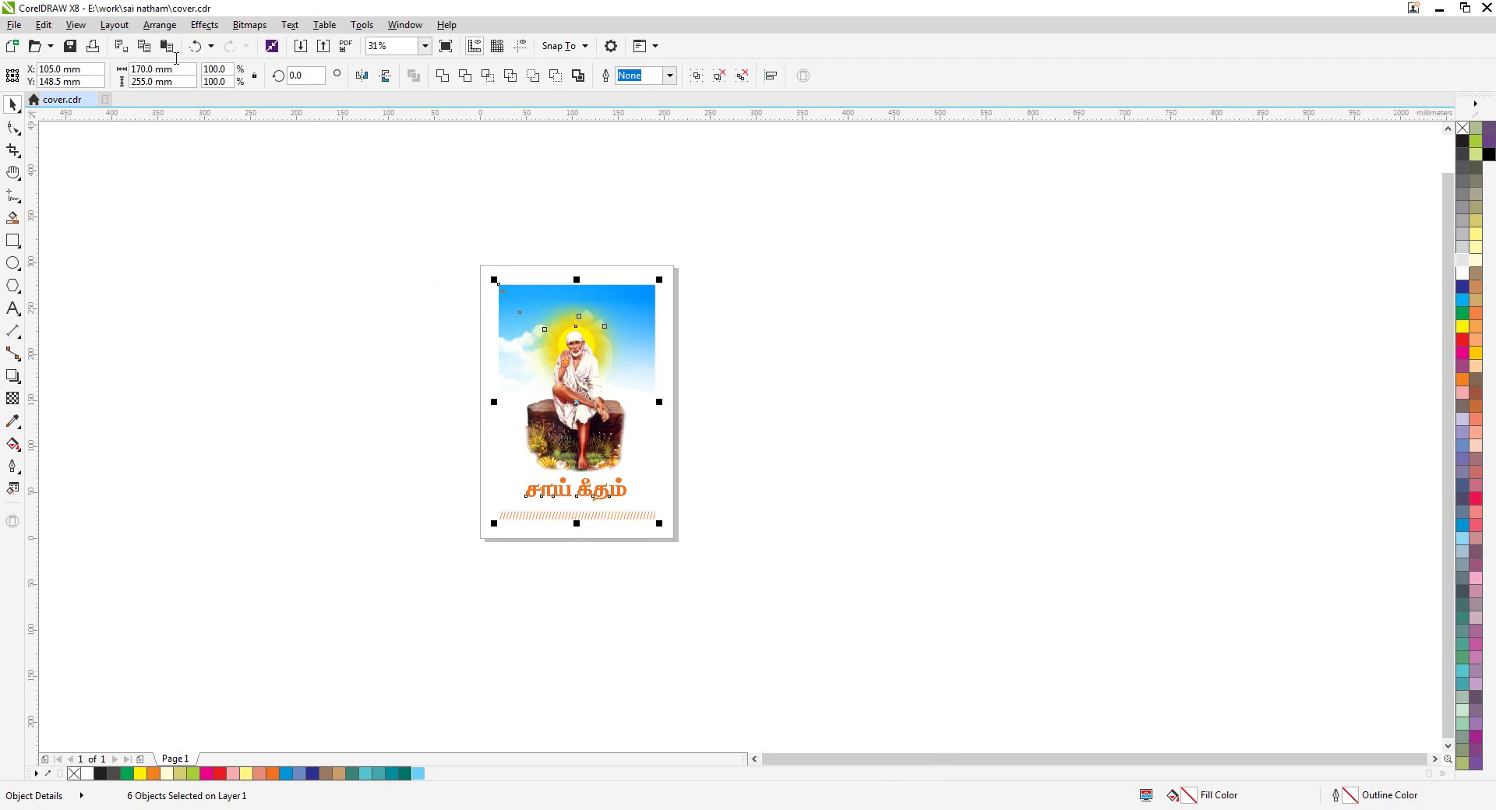
{"action": "left_click", "coordinate": [13, 25]}
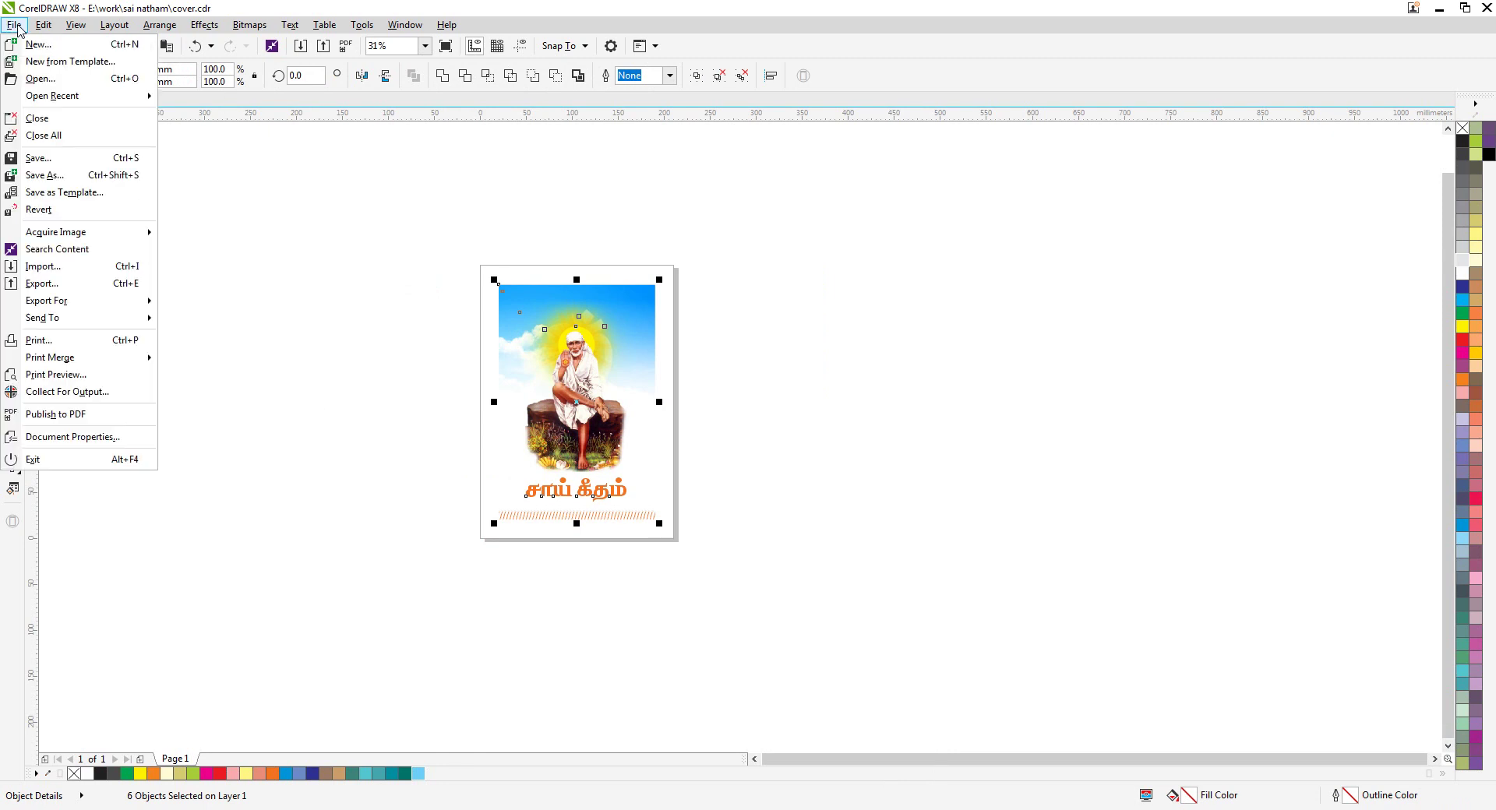
{"action": "left_click", "coordinate": [36, 338]}
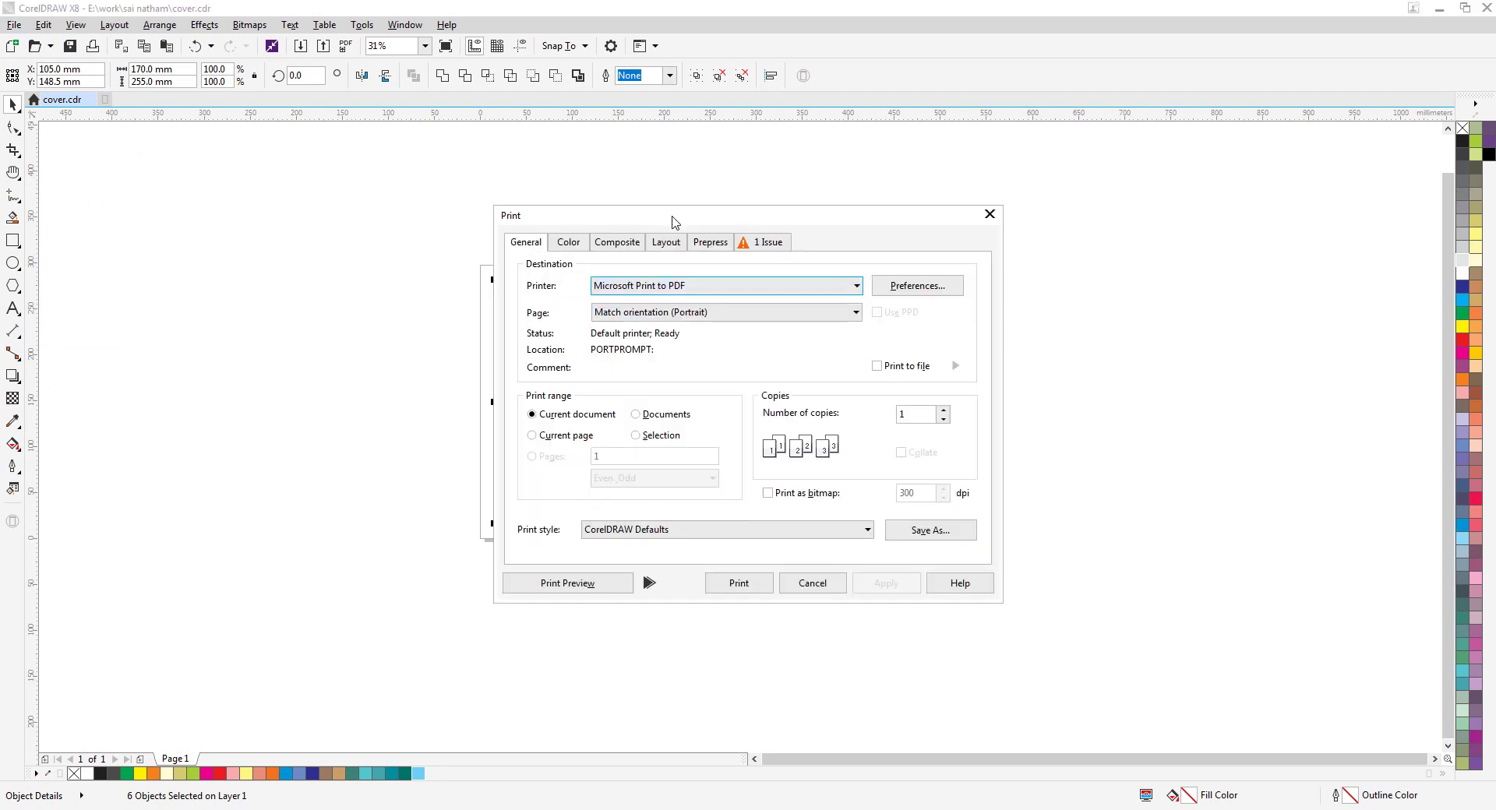
{"action": "left_click_drag", "start_coordinate": [668, 218], "coordinate": [927, 220]}
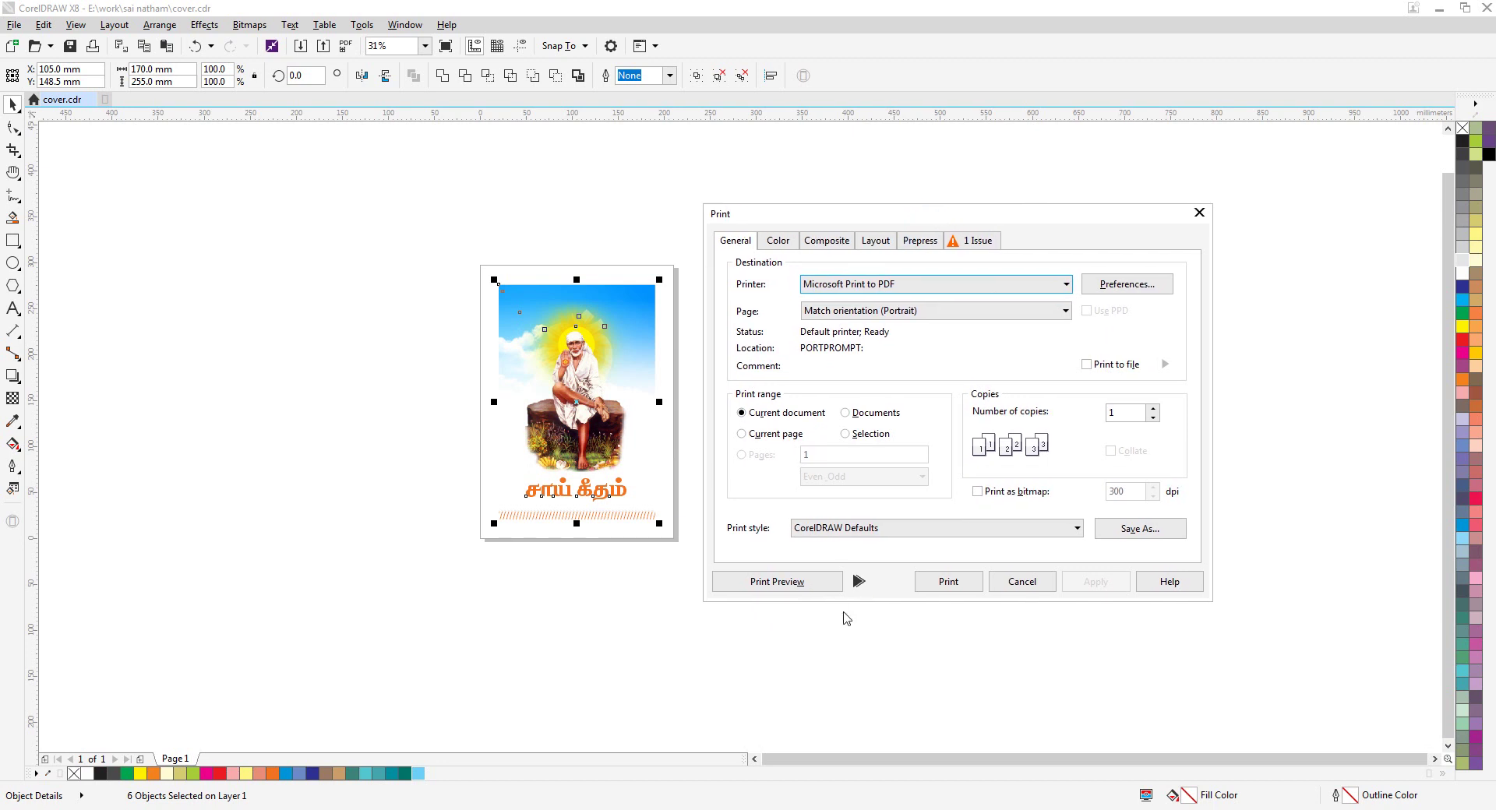
{"action": "left_click", "coordinate": [858, 583]}
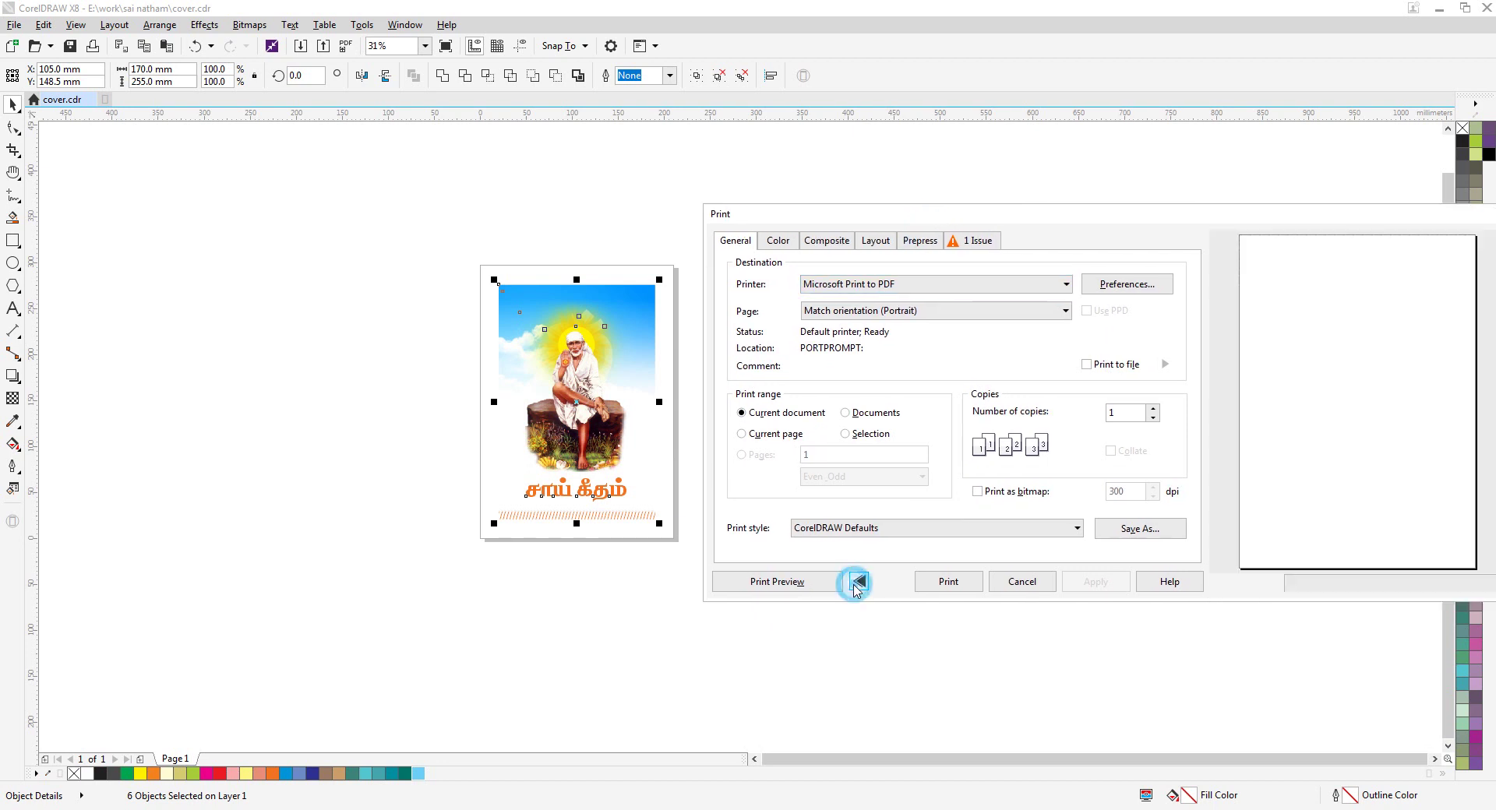
{"action": "left_click_drag", "start_coordinate": [1087, 220], "coordinate": [931, 258]}
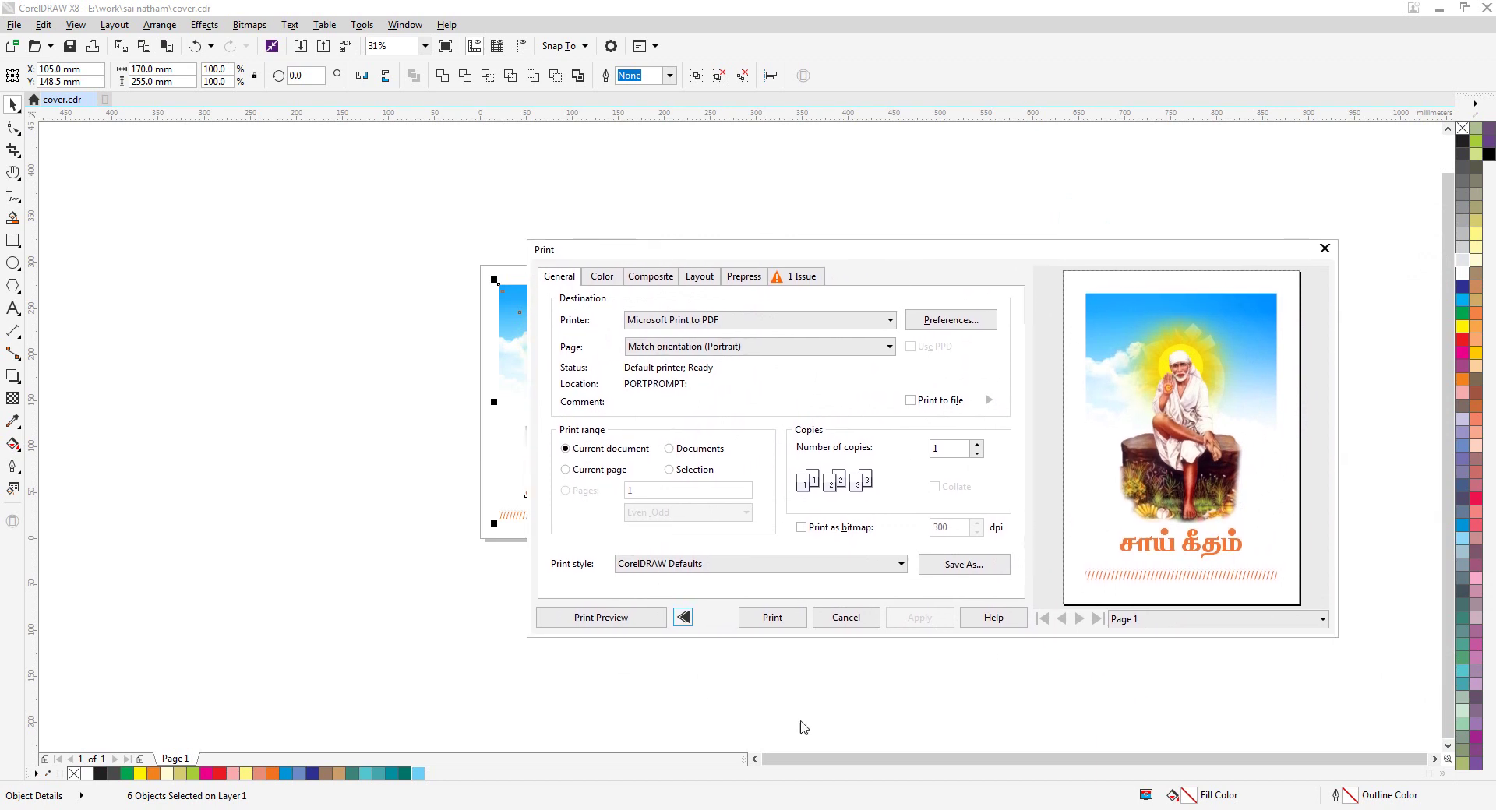
{"action": "left_click", "coordinate": [845, 619]}
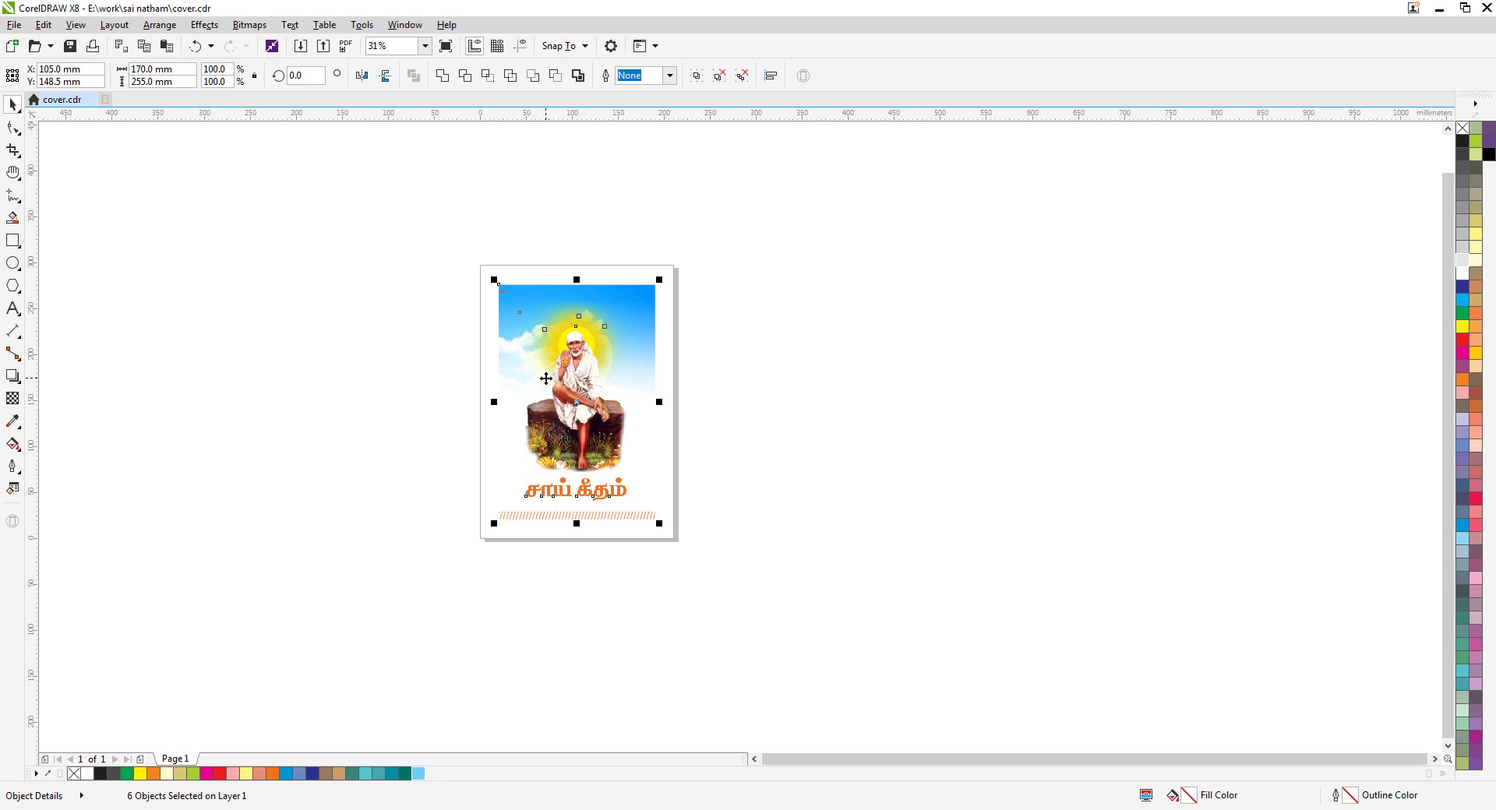
Select all the cover objects on the page and open the Export dialog for them.
{"action": "left_click", "coordinate": [888, 383]}
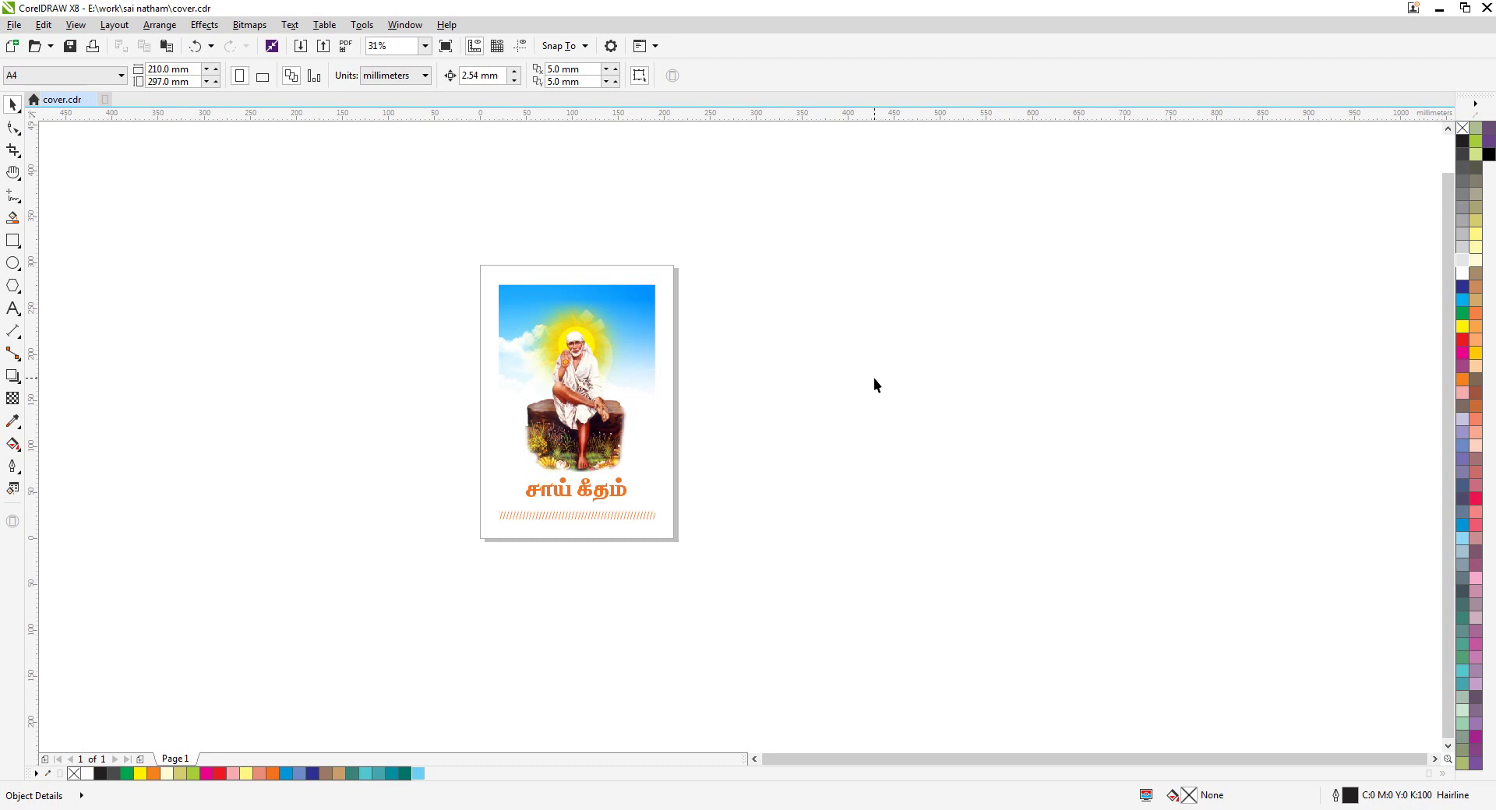
{"action": "left_click_drag", "start_coordinate": [792, 397], "coordinate": [719, 385]}
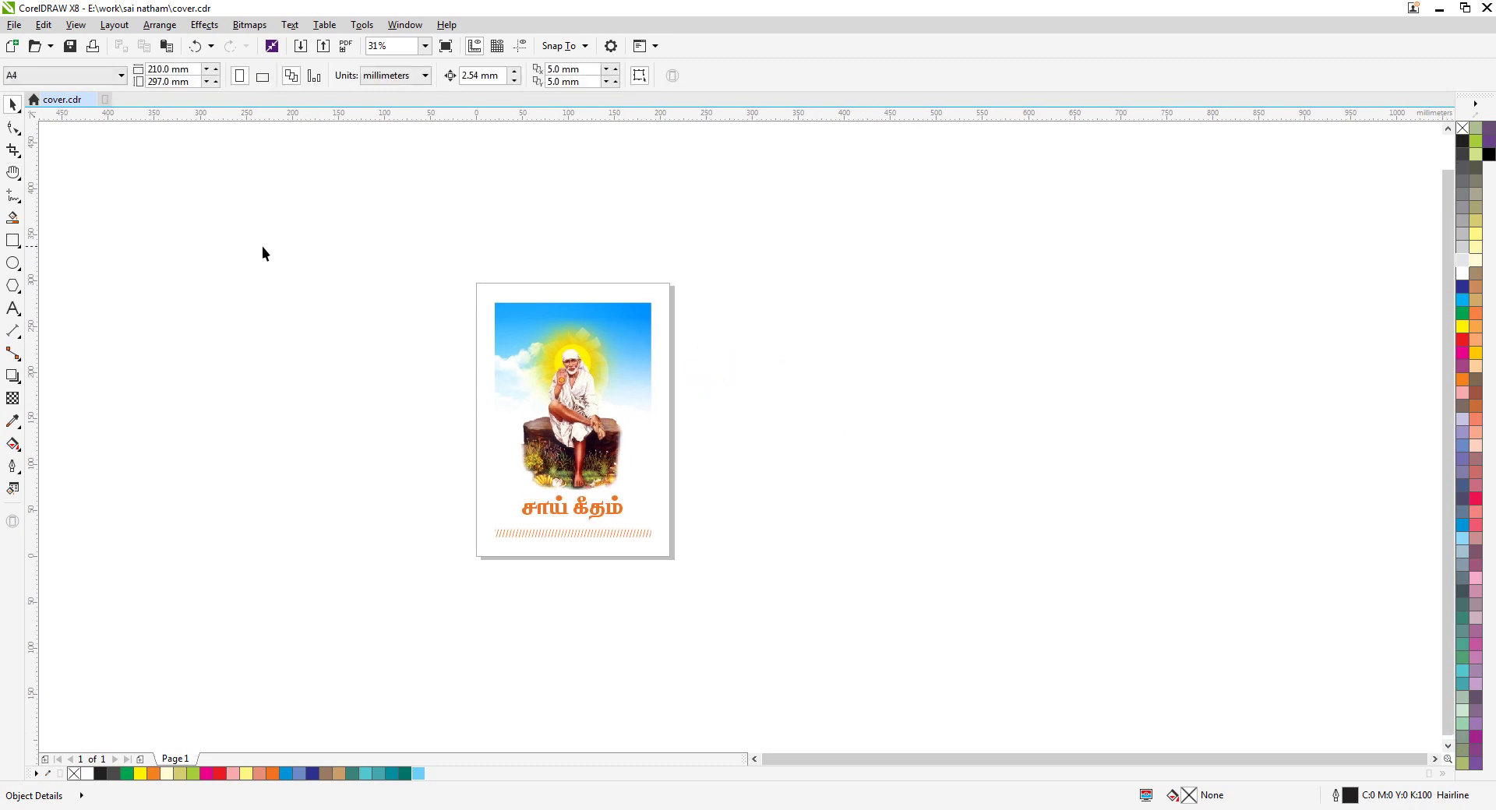
{"action": "left_click_drag", "start_coordinate": [437, 278], "coordinate": [688, 614]}
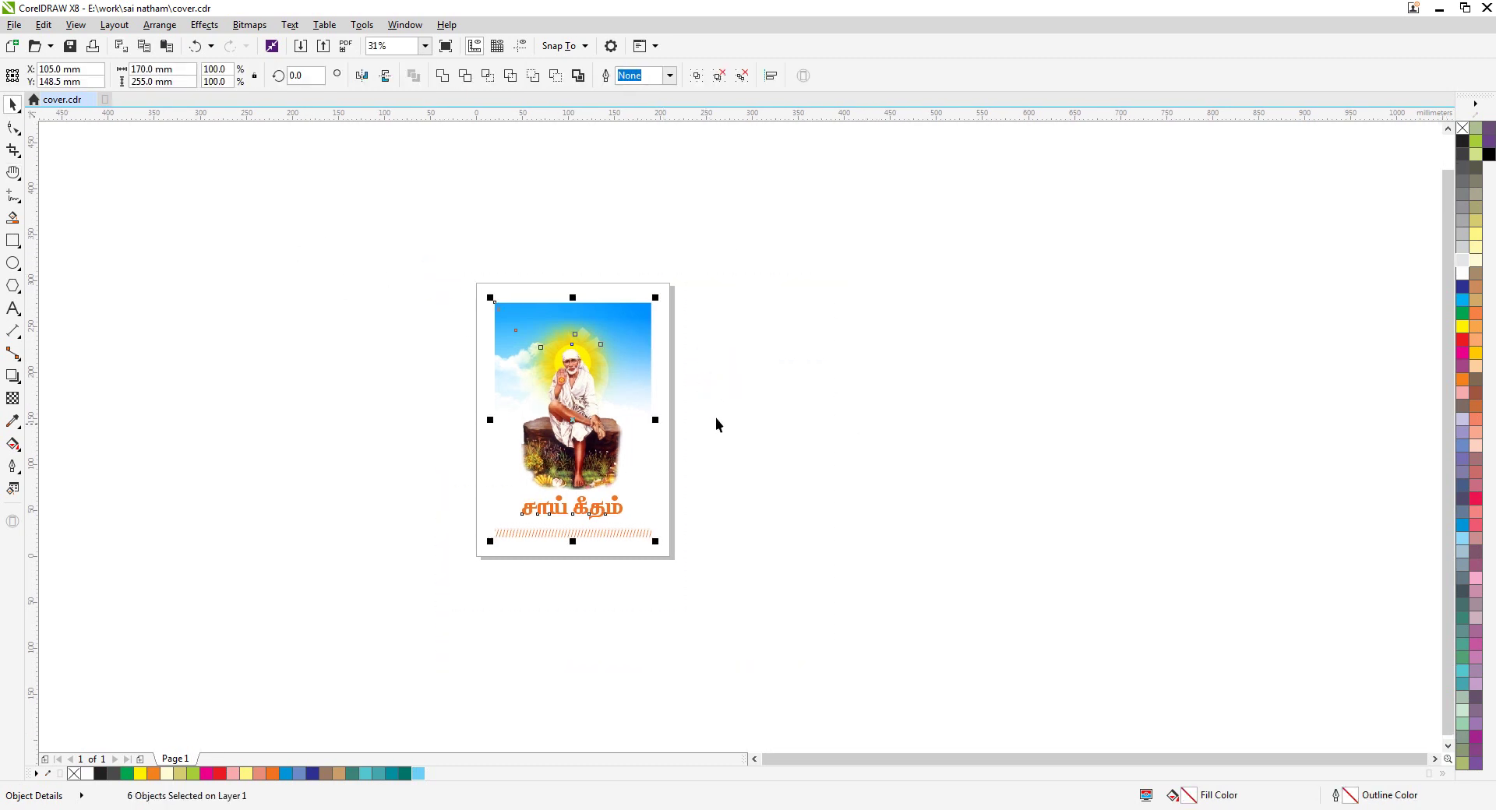
{"action": "left_click", "coordinate": [757, 404]}
{"action": "left_click_drag", "start_coordinate": [455, 261], "coordinate": [829, 632]}
{"action": "left_click", "coordinate": [324, 47]}
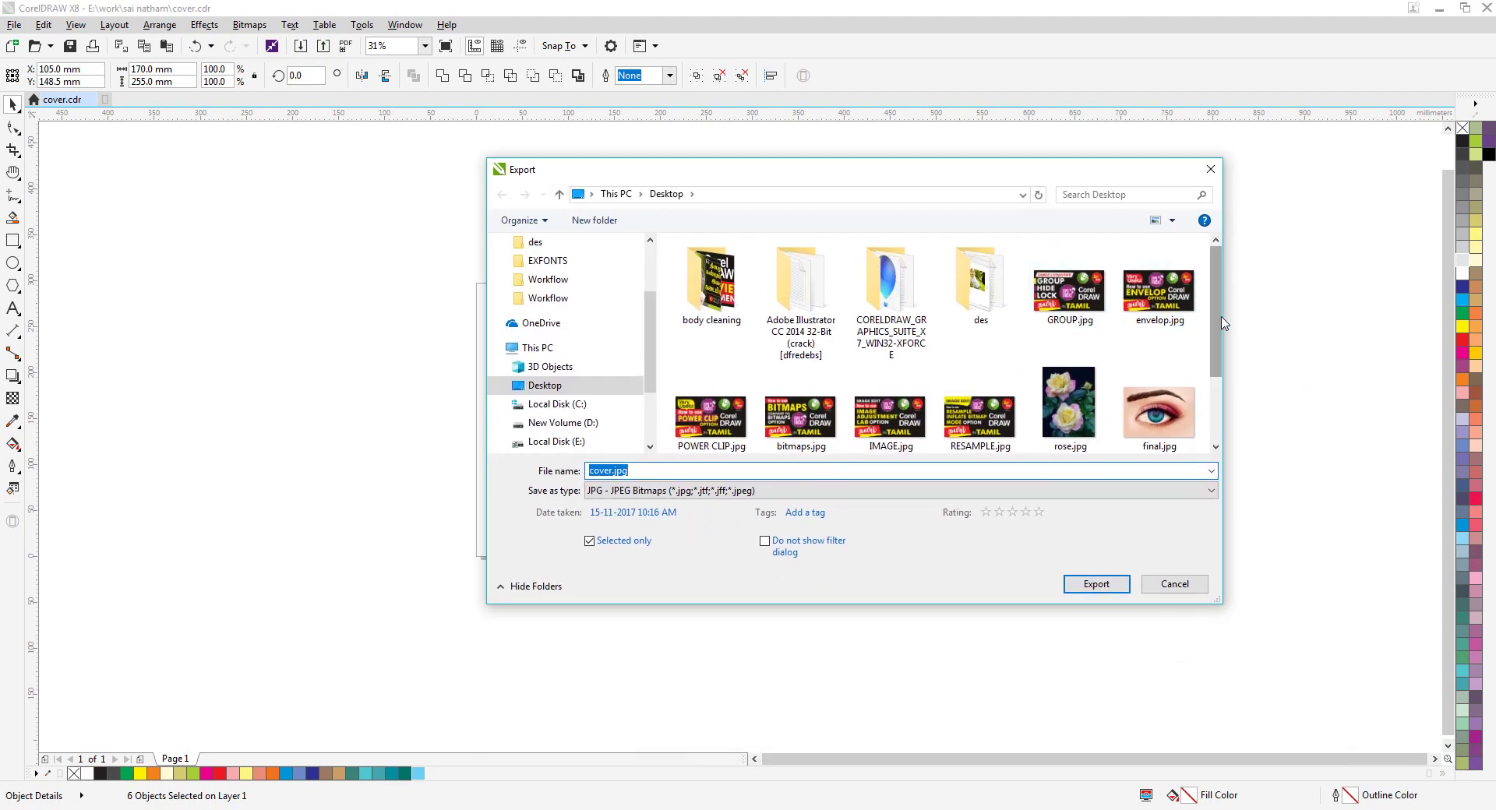
Switch the Desktop file listing in the Export dialog to the Content view and look through the files.
{"action": "left_click", "coordinate": [1168, 224]}
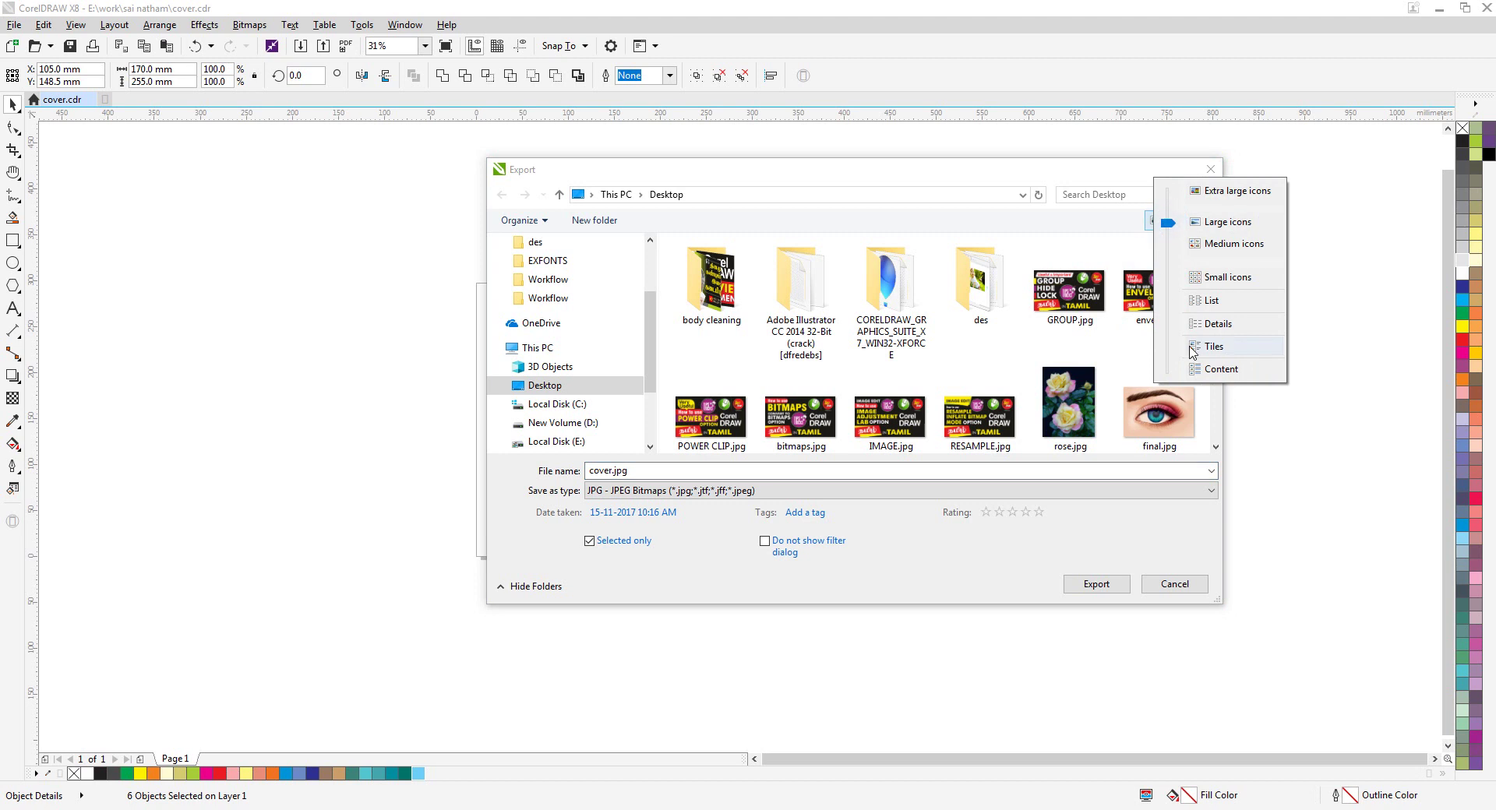
{"action": "left_click", "coordinate": [1190, 352]}
{"action": "left_click", "coordinate": [1172, 221]}
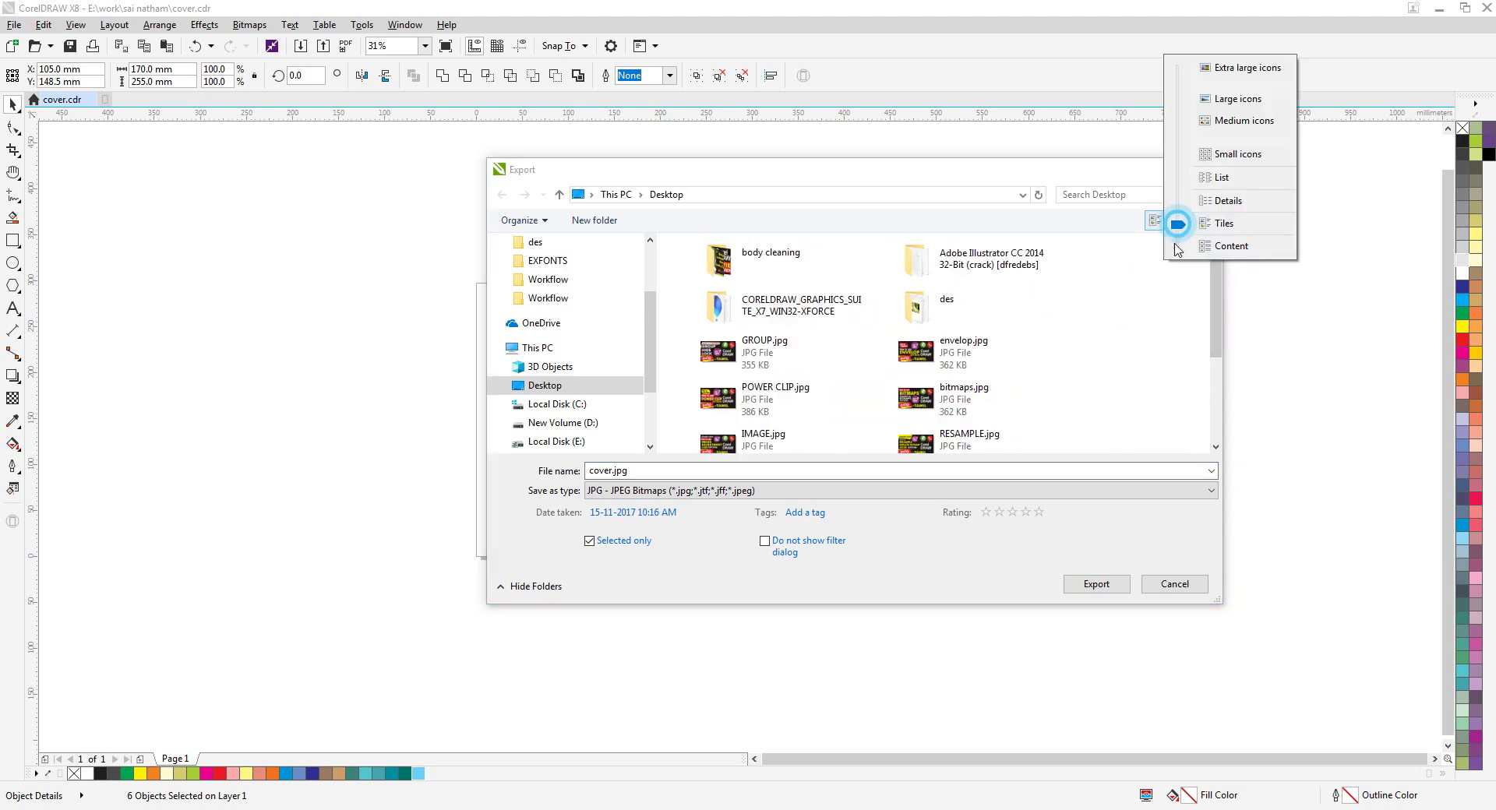
{"action": "left_click", "coordinate": [1213, 247]}
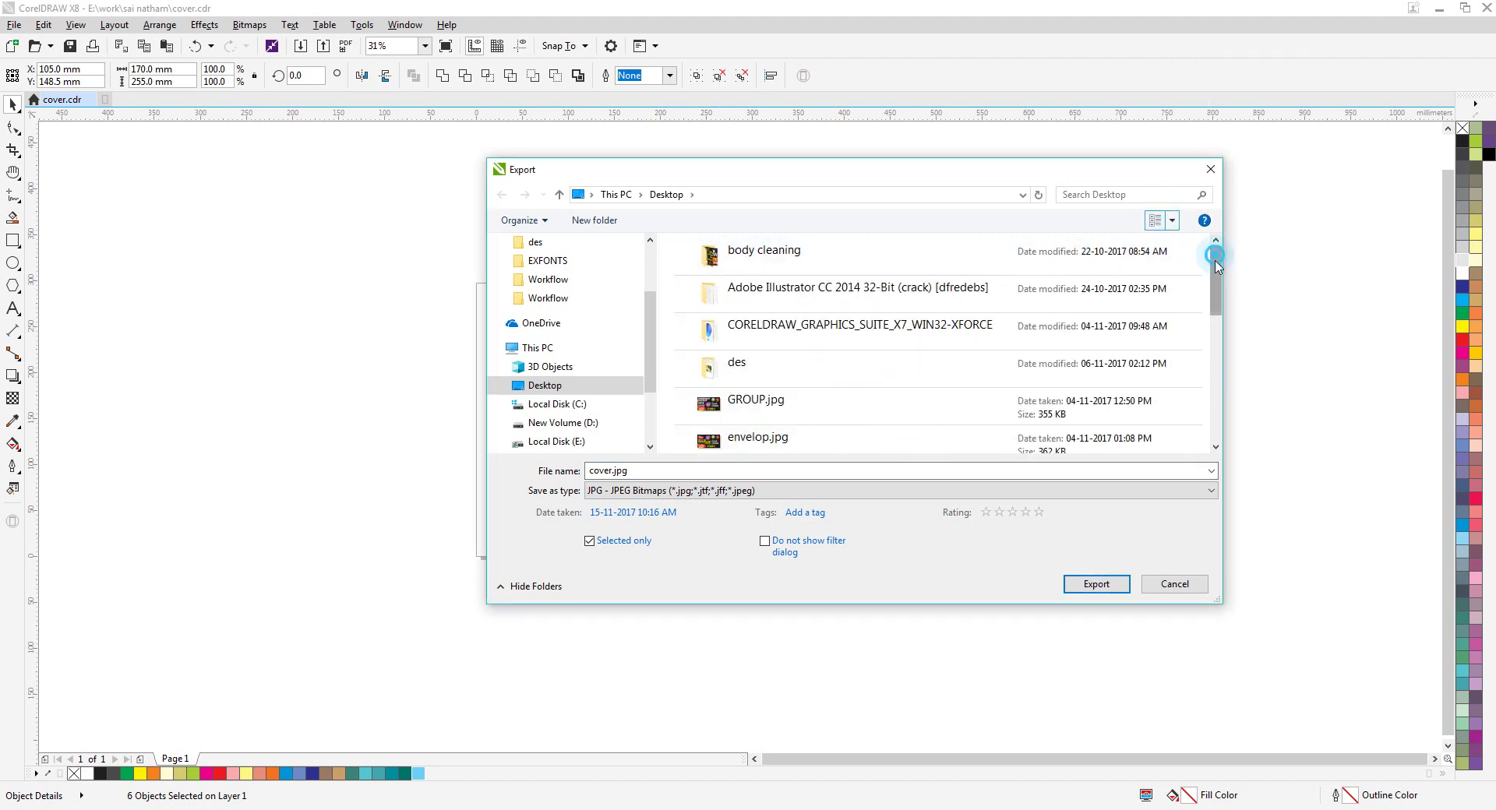
{"action": "scroll", "coordinate": [779, 390], "scroll_direction": "down", "scroll_amount": 5}
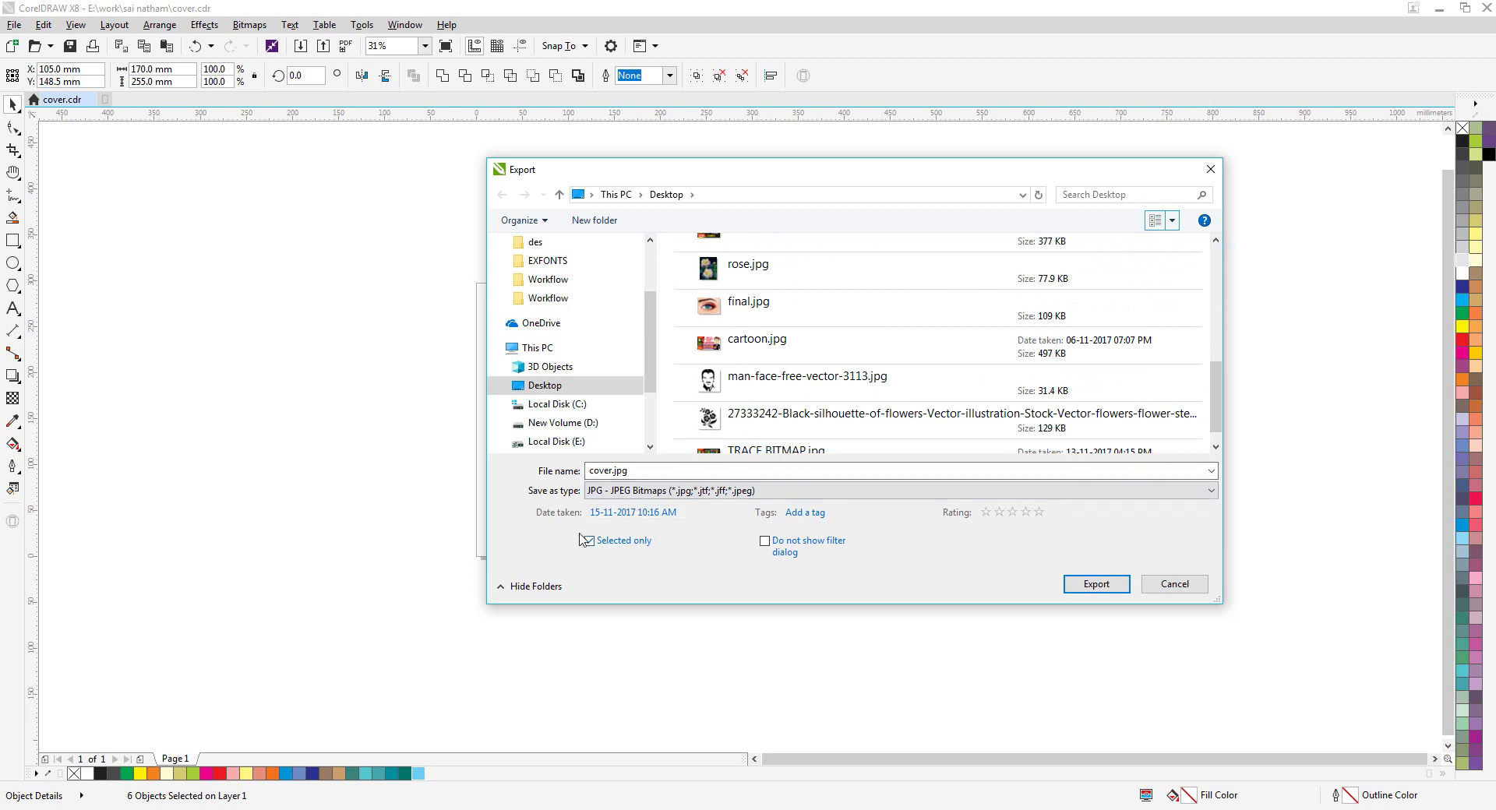
Choose JPG - JPEG Bitmaps as the export format, review the JPEG export settings for the cover, and cancel the export.
{"action": "left_click", "coordinate": [691, 496]}
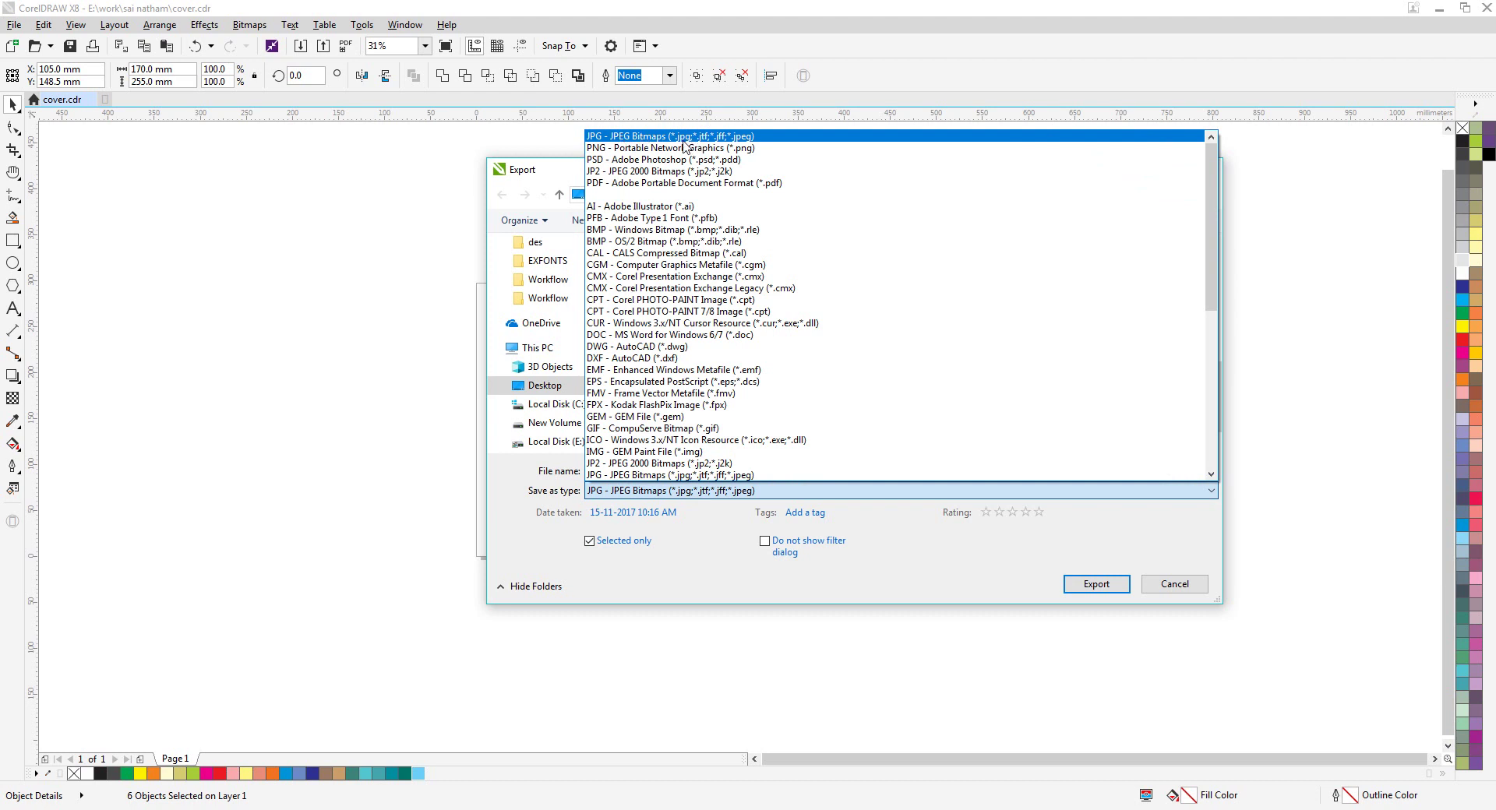
{"action": "left_click", "coordinate": [760, 137]}
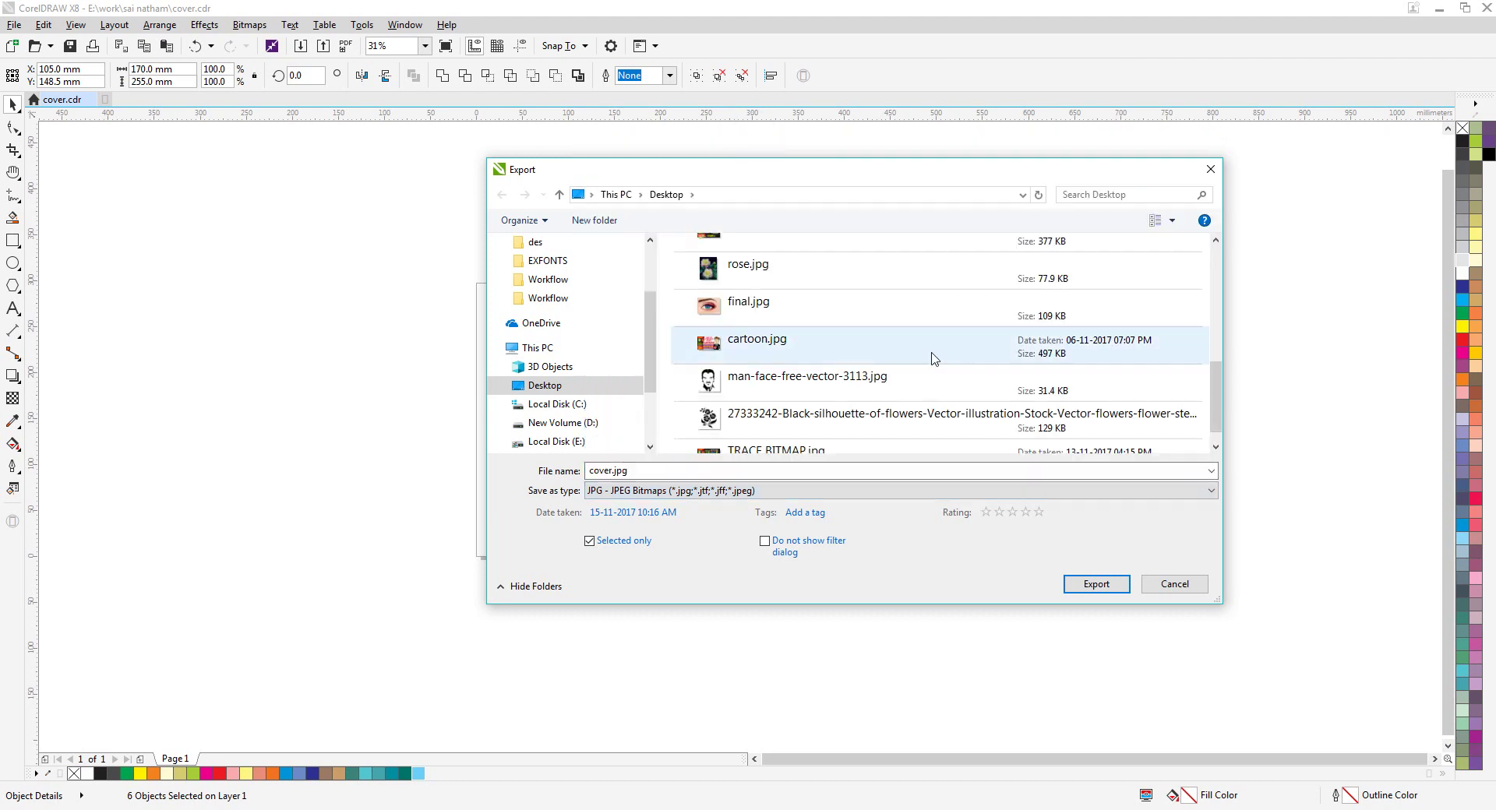
{"action": "left_click", "coordinate": [1091, 587]}
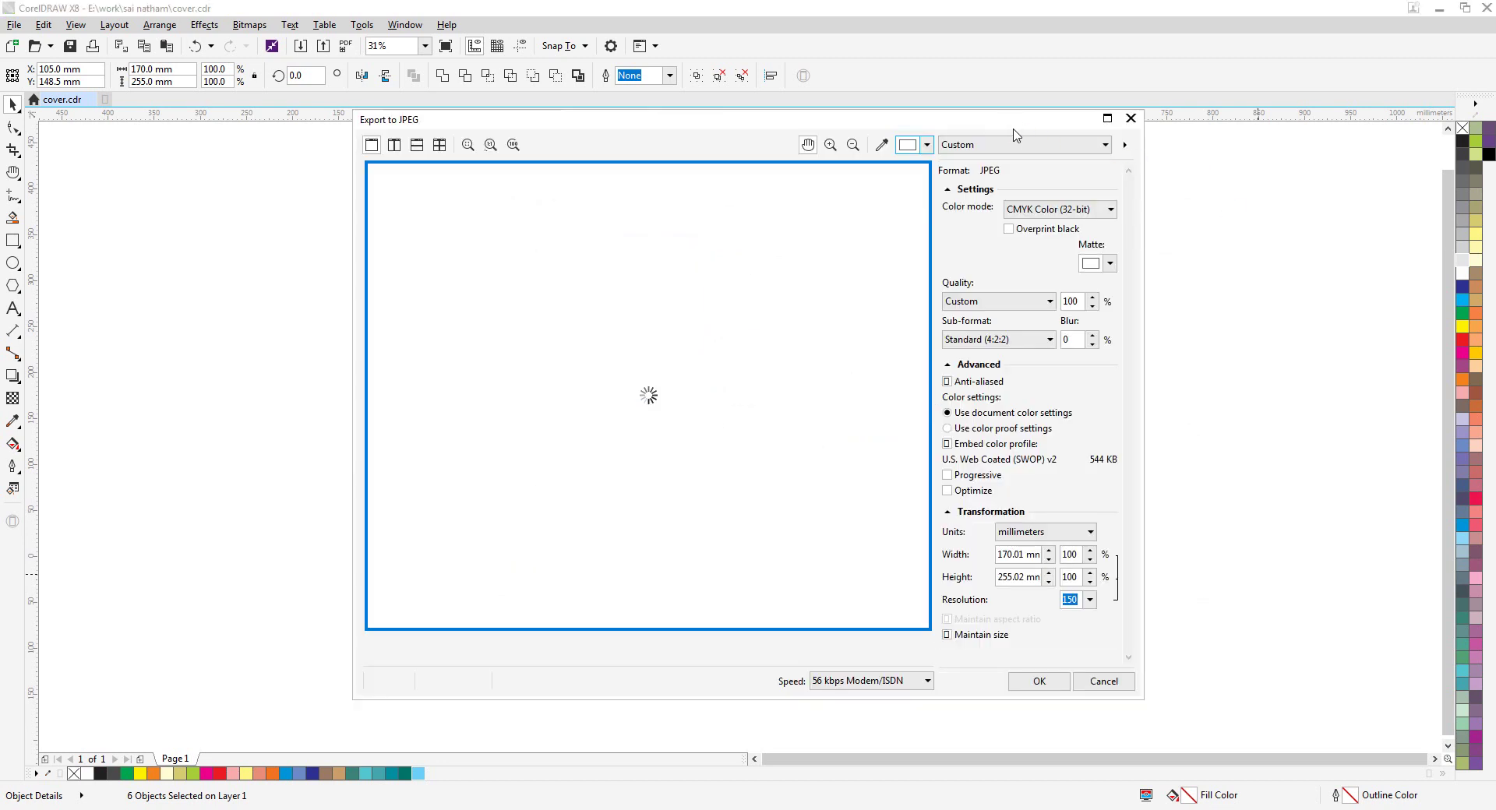
{"action": "left_click_drag", "start_coordinate": [992, 124], "coordinate": [987, 144]}
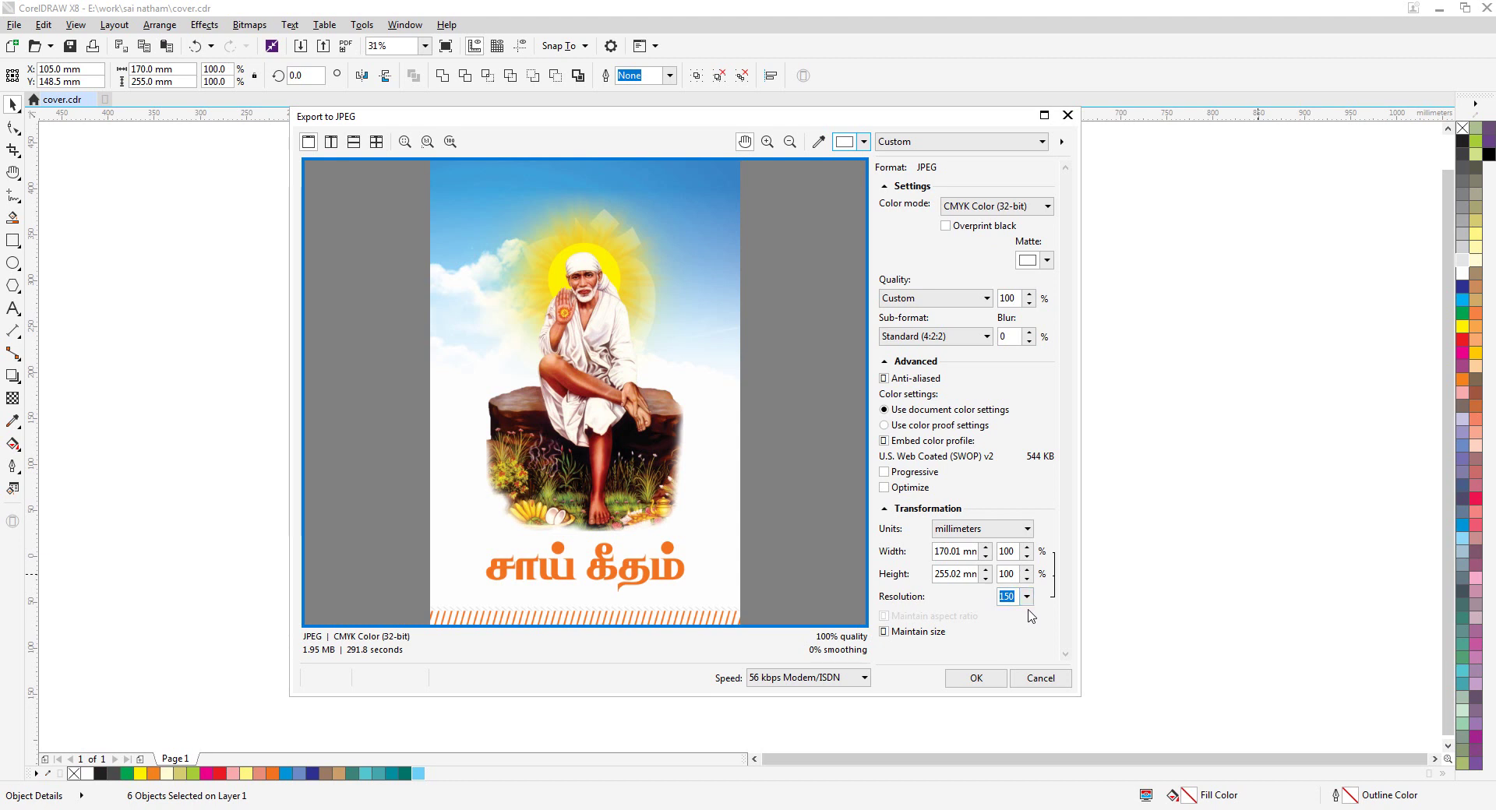
{"action": "left_click_drag", "start_coordinate": [855, 113], "coordinate": [933, 106]}
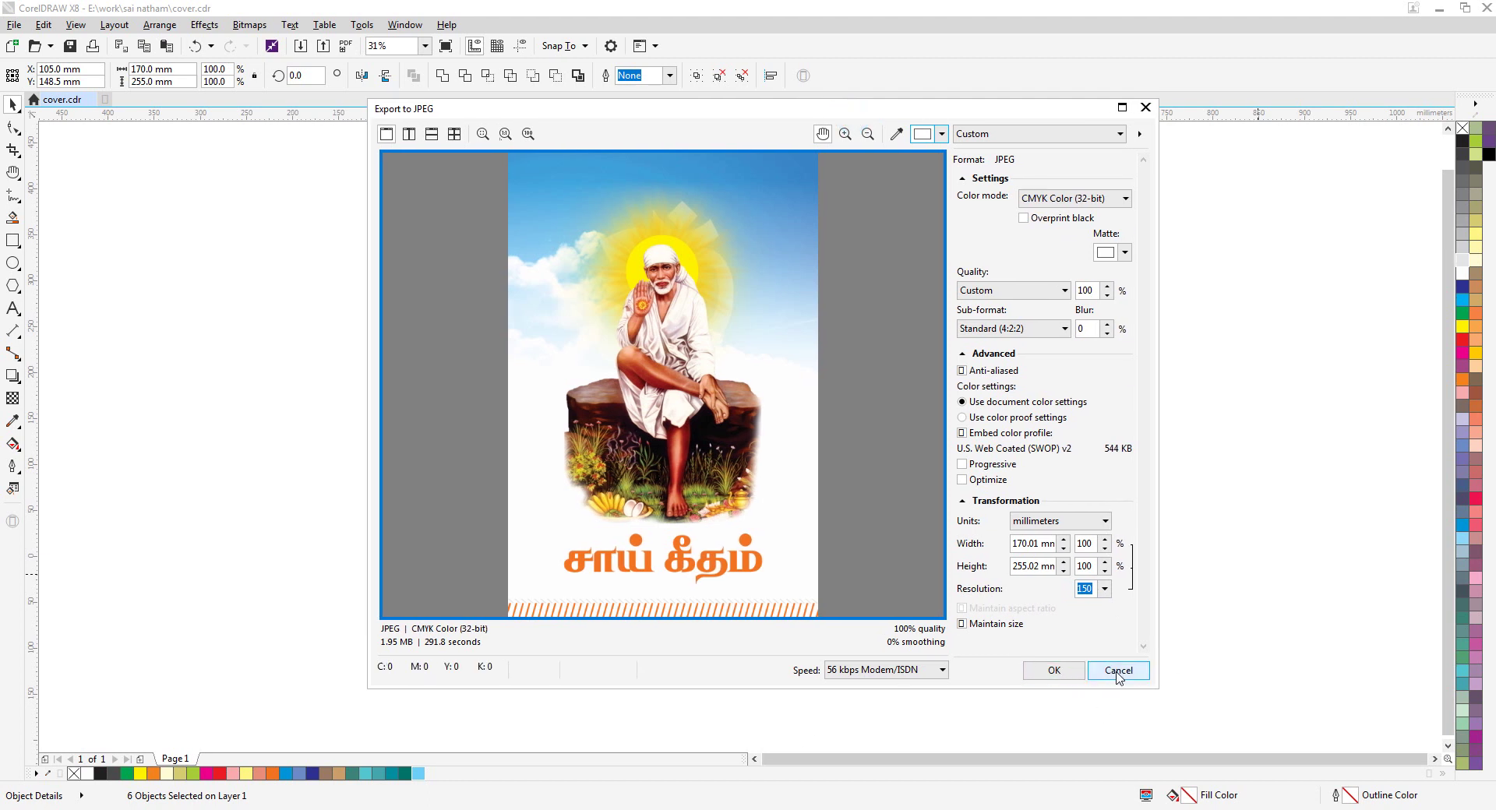
{"action": "left_click", "coordinate": [1120, 672]}
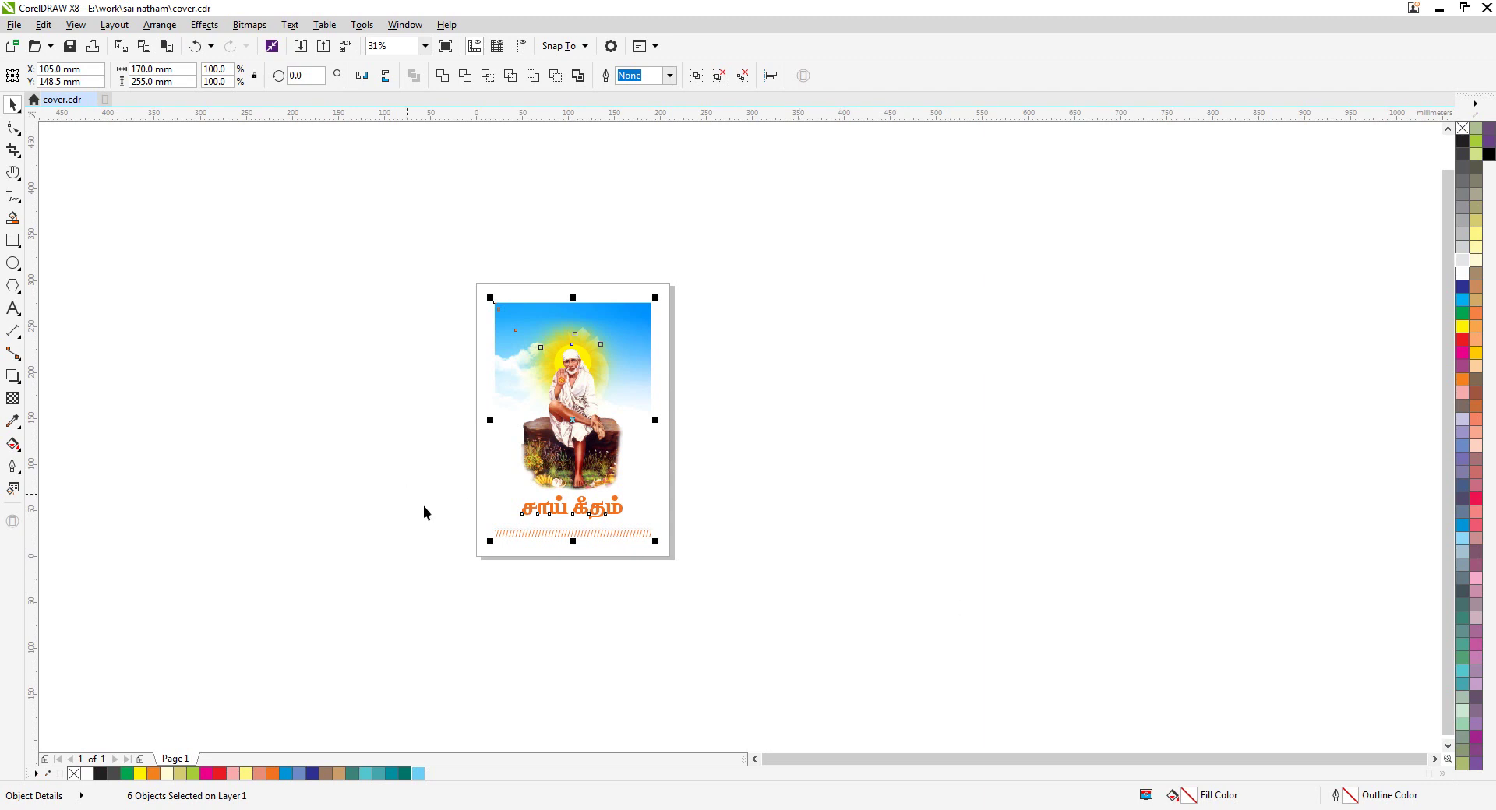
Deselect the artwork and start publishing the document to PDF with the Desktop as the destination folder.
{"action": "left_click", "coordinate": [1018, 533]}
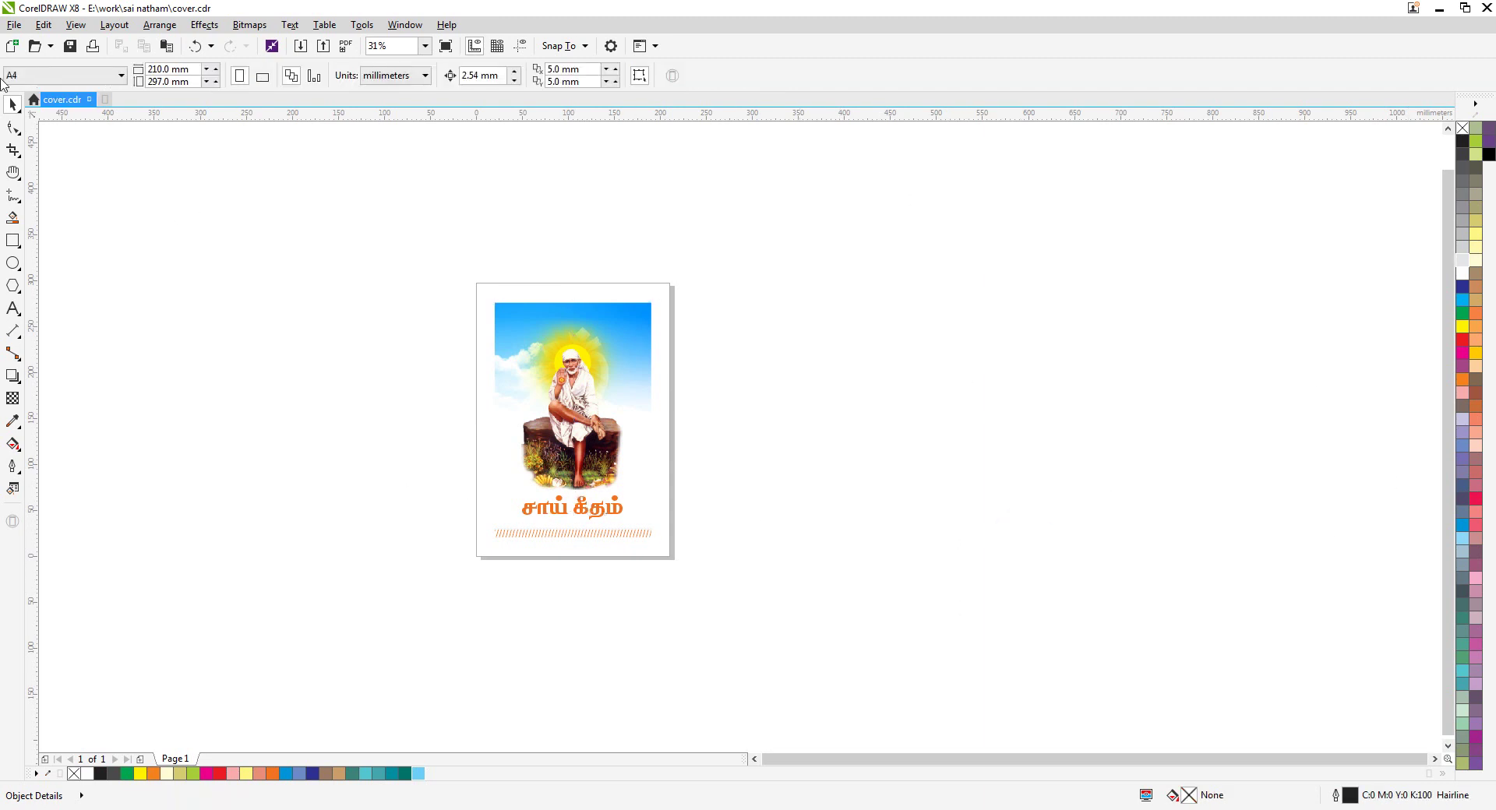
{"action": "left_click", "coordinate": [14, 24]}
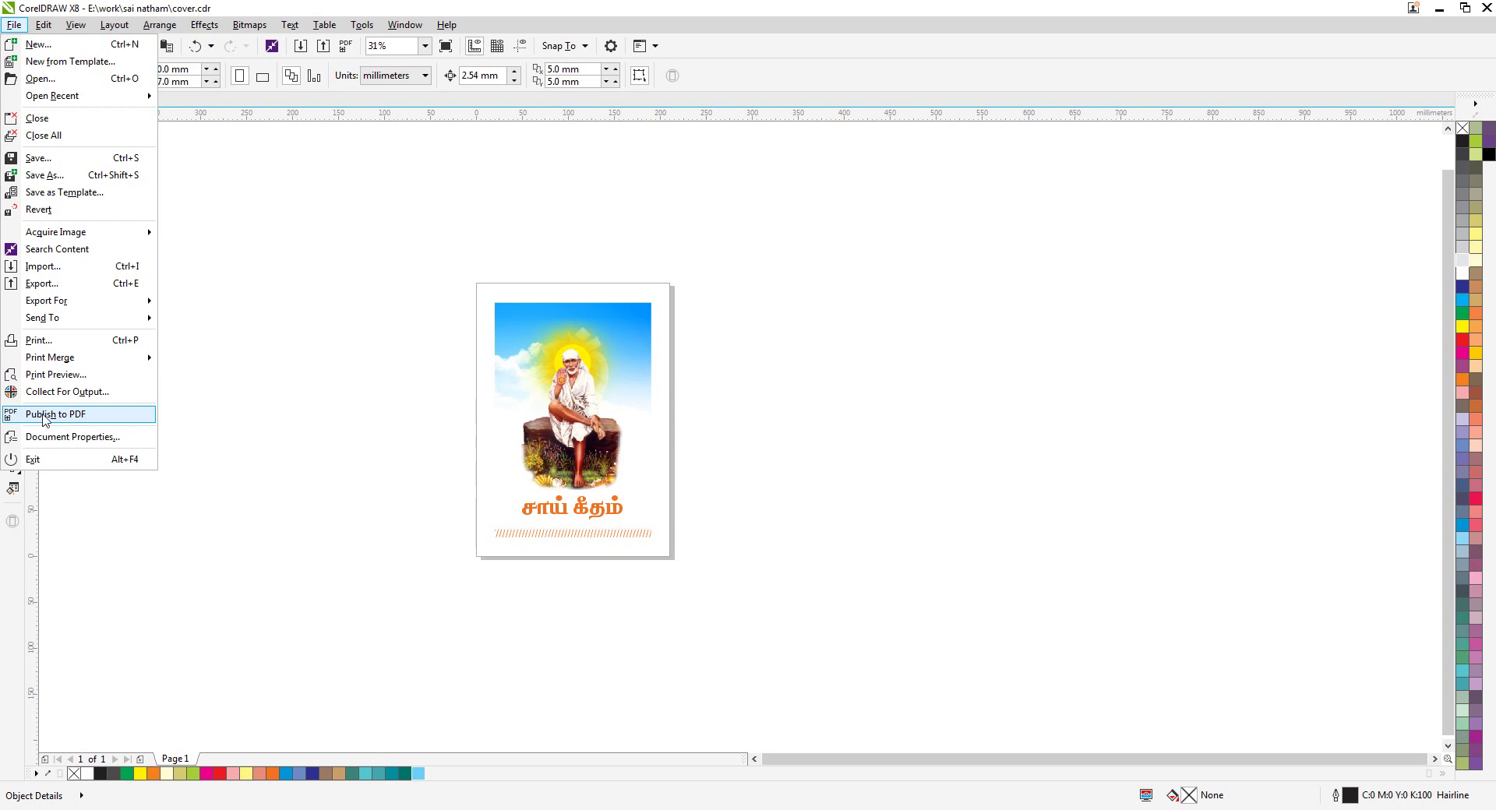
{"action": "left_click", "coordinate": [65, 418]}
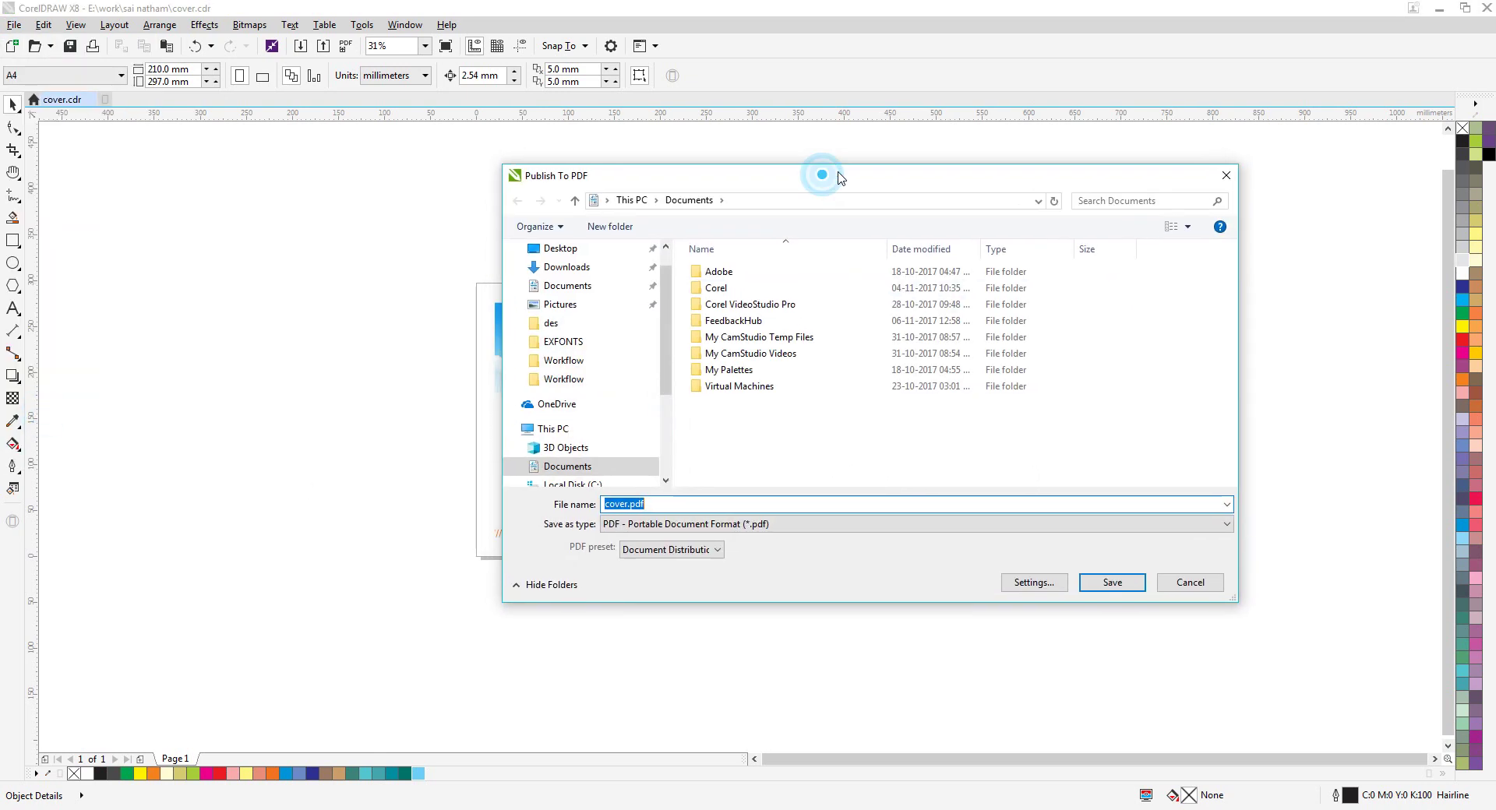
{"action": "left_click", "coordinate": [555, 257]}
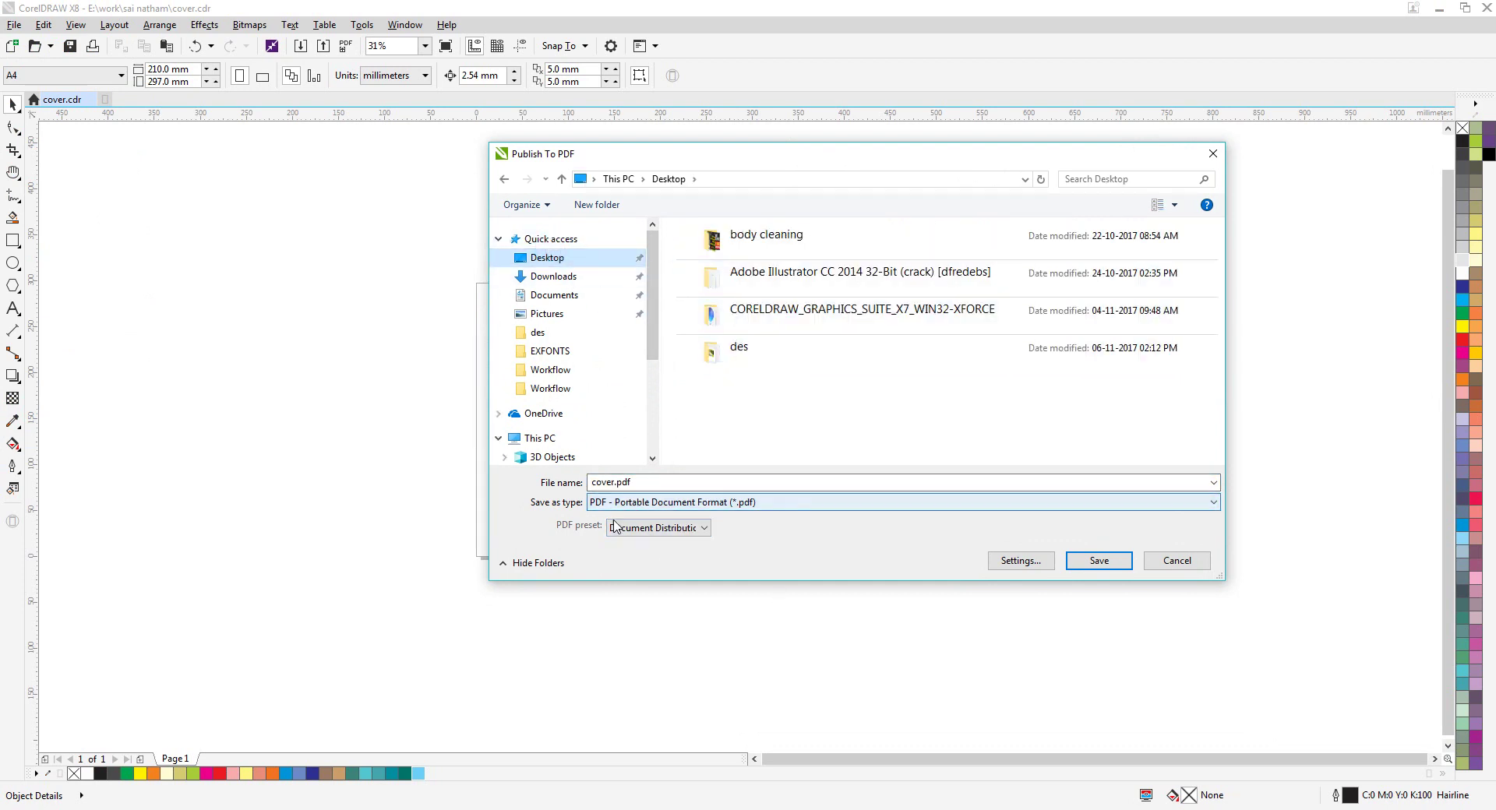
Open the PDF settings for cover.pdf and look through the General, Color, Document and Objects options.
{"action": "left_click", "coordinate": [653, 506]}
{"action": "left_click", "coordinate": [655, 516]}
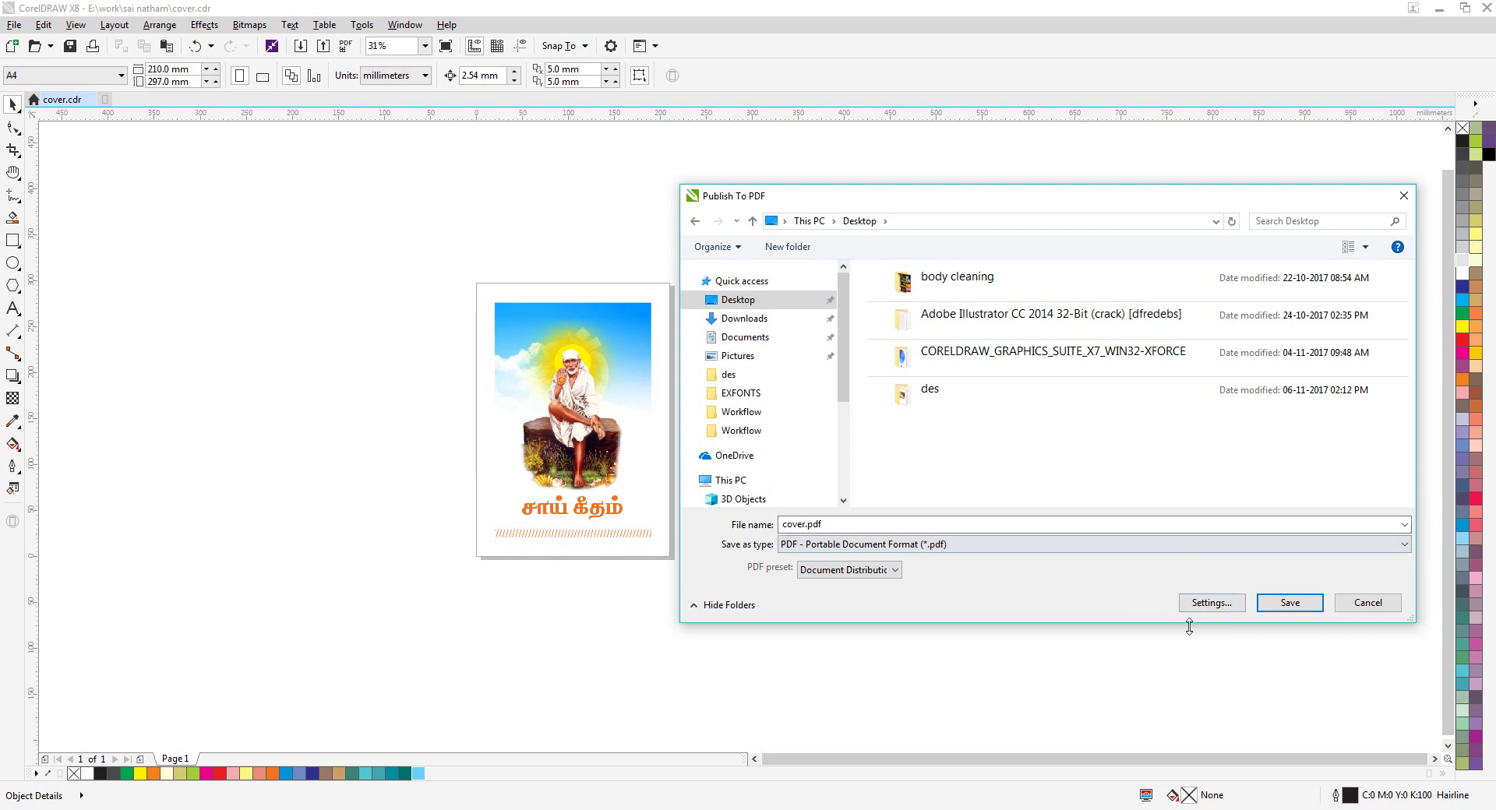
{"action": "left_click", "coordinate": [1216, 605]}
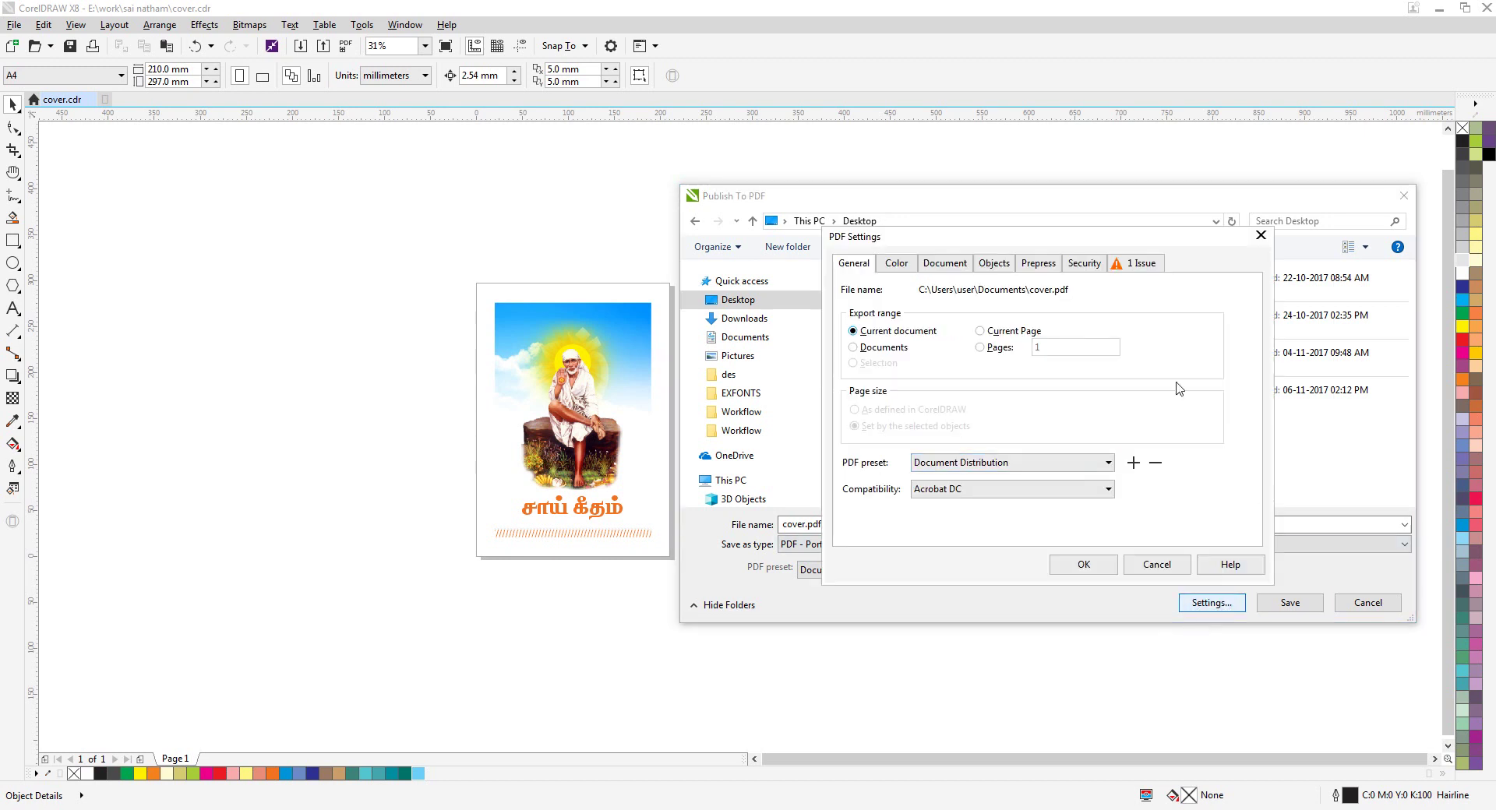
{"action": "left_click_drag", "start_coordinate": [1146, 249], "coordinate": [490, 269]}
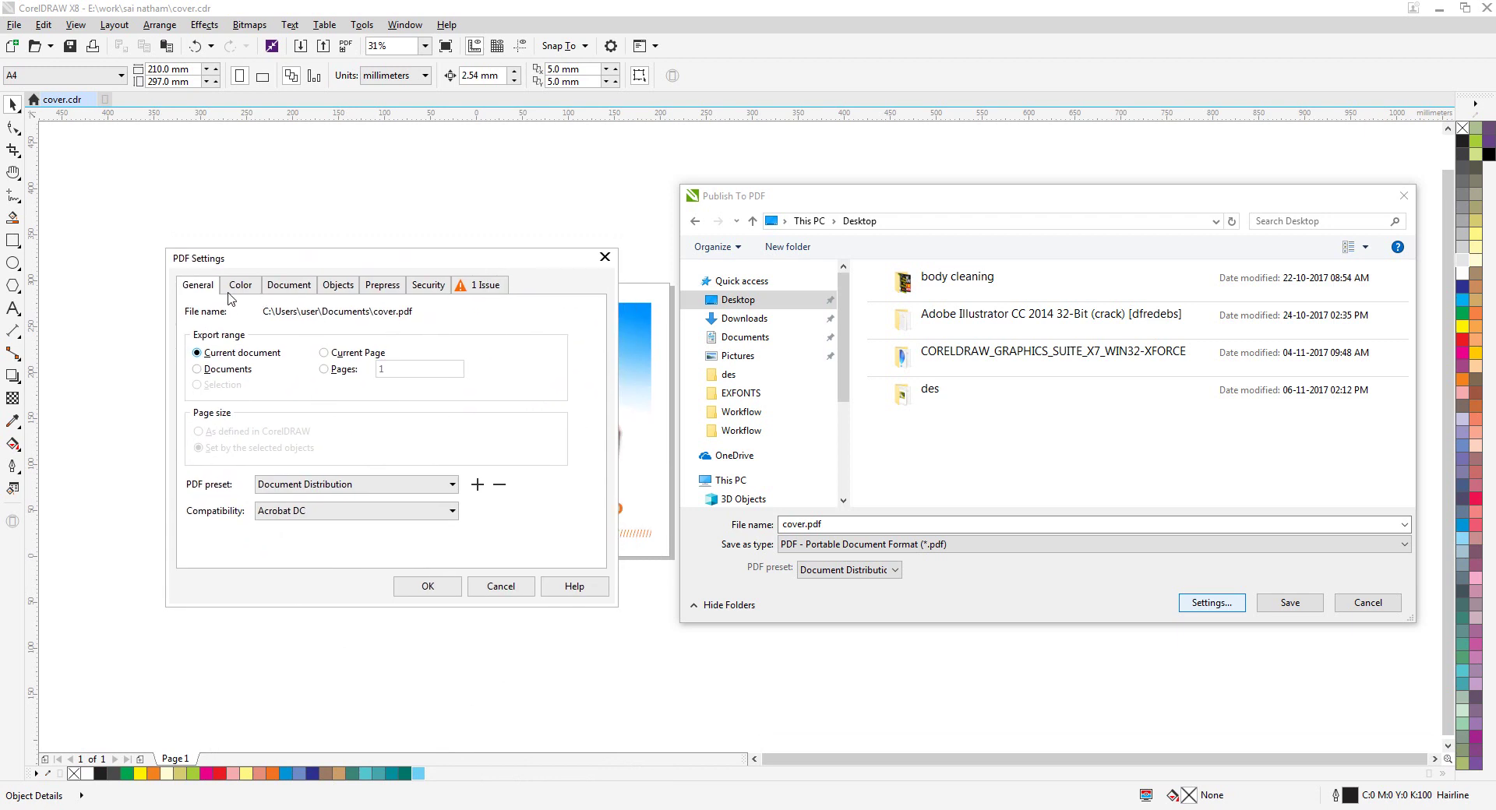
{"action": "left_click", "coordinate": [338, 287]}
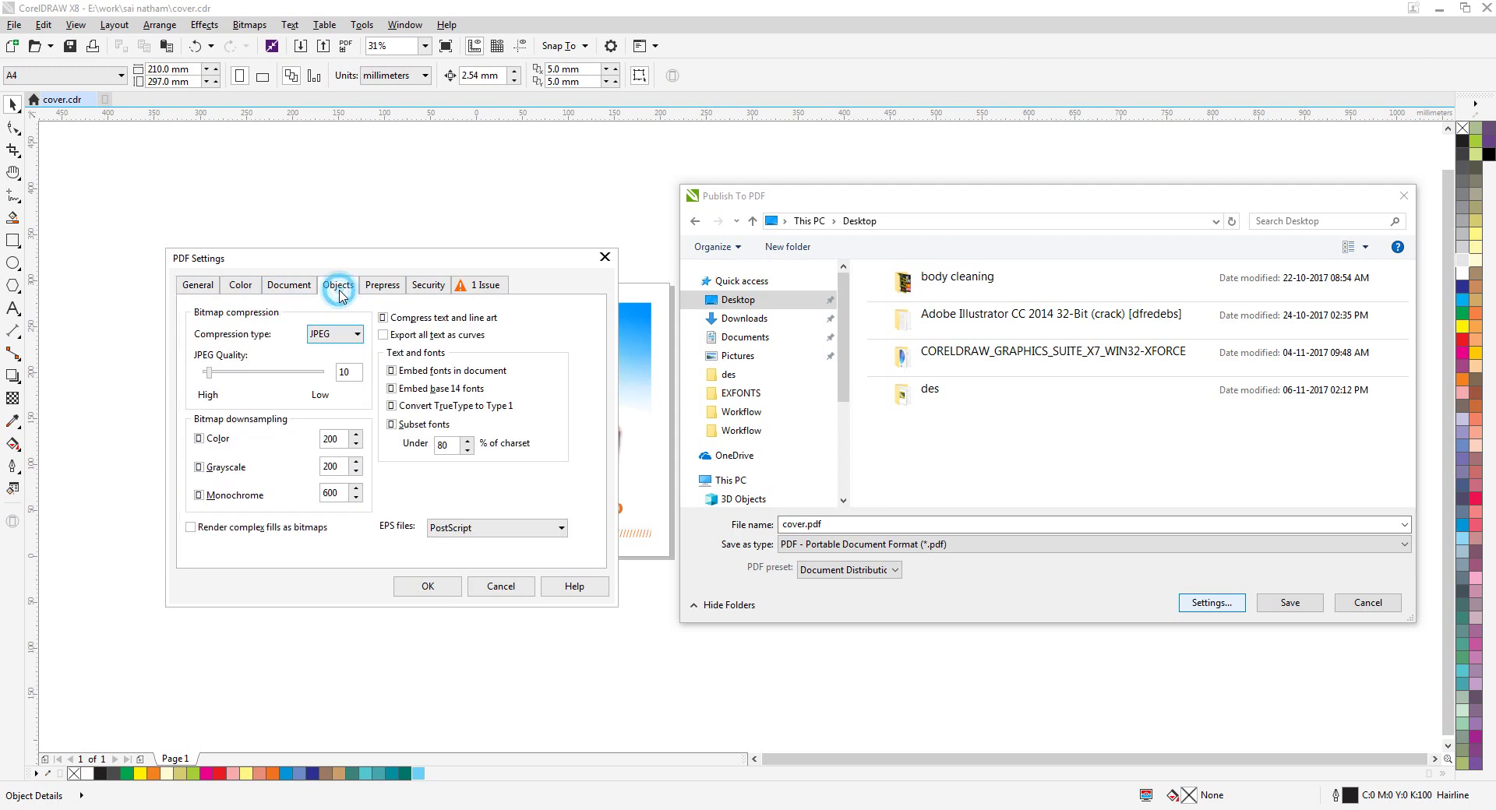
{"action": "left_click", "coordinate": [198, 285]}
{"action": "left_click", "coordinate": [236, 285]}
{"action": "left_click", "coordinate": [289, 285]}
{"action": "left_click", "coordinate": [329, 285]}
{"action": "left_click", "coordinate": [241, 285]}
{"action": "left_click", "coordinate": [198, 285]}
{"action": "left_click", "coordinate": [241, 285]}
{"action": "left_click", "coordinate": [274, 287]}
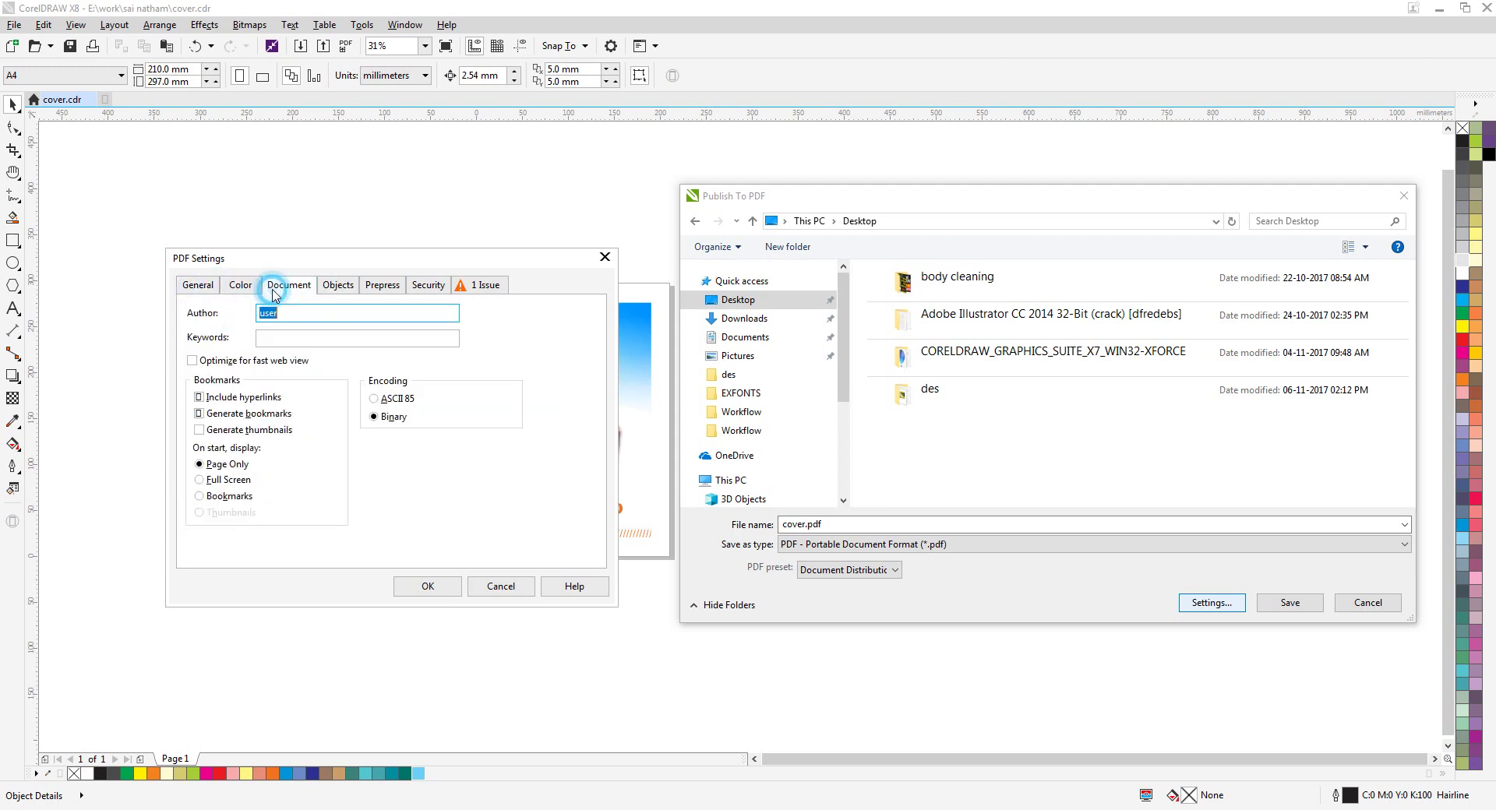
{"action": "left_click", "coordinate": [337, 285]}
Try a JPEG quality value of 255 for the PDF's bitmap compression.
{"action": "left_click_drag", "start_coordinate": [412, 264], "coordinate": [375, 282]}
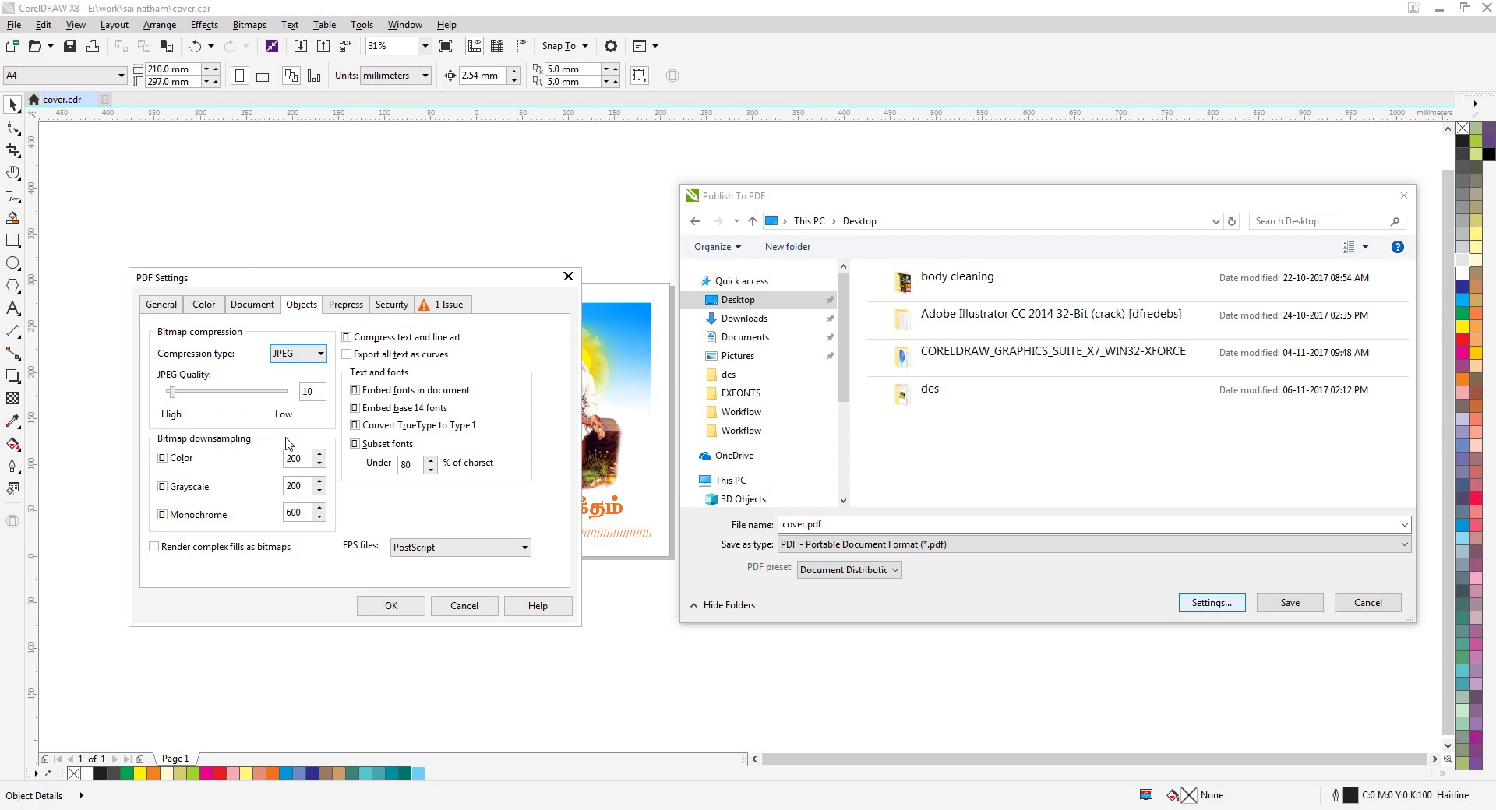
{"action": "left_click_drag", "start_coordinate": [172, 392], "coordinate": [326, 404]}
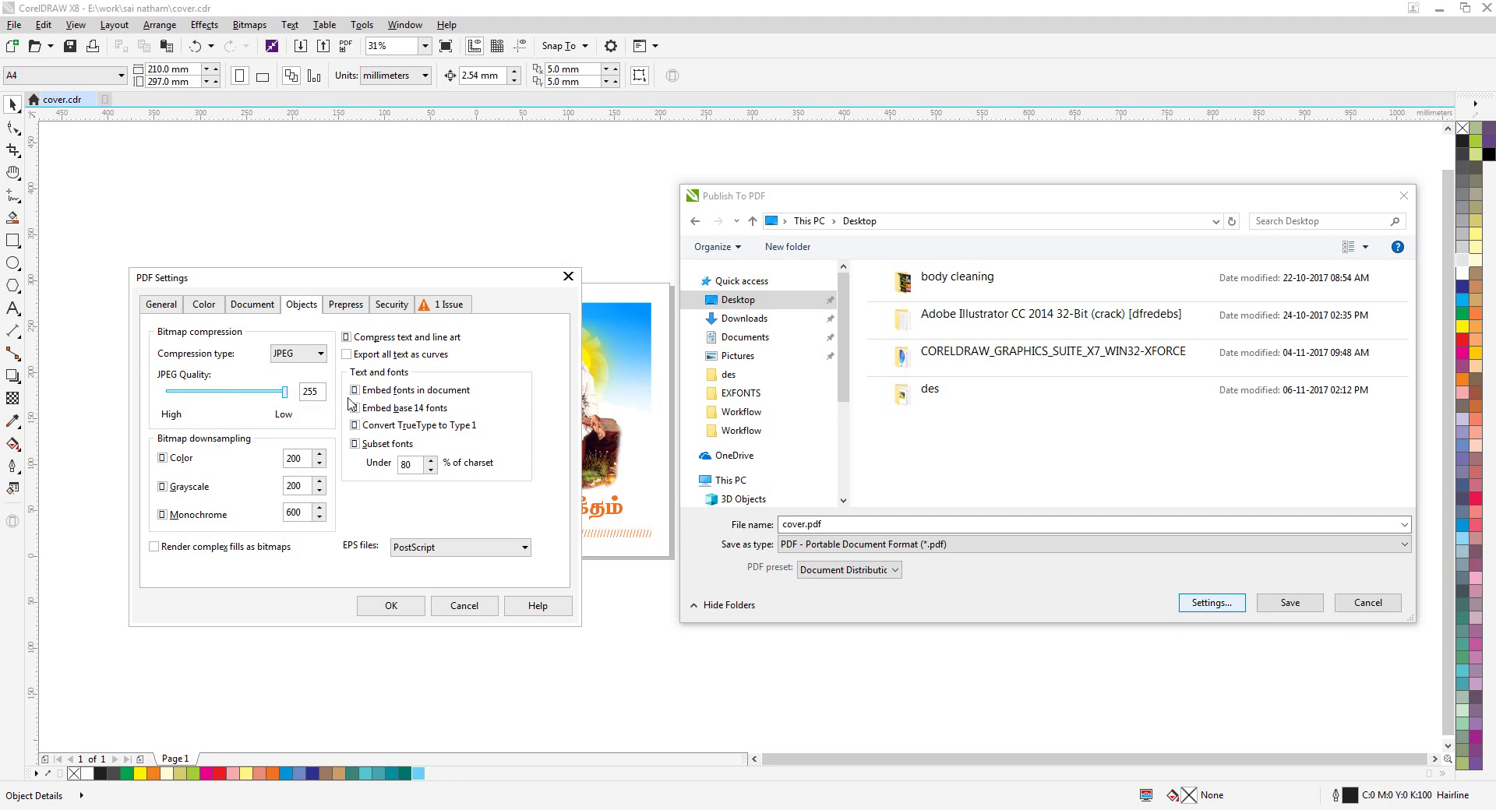
{"action": "double_click", "coordinate": [310, 391]}
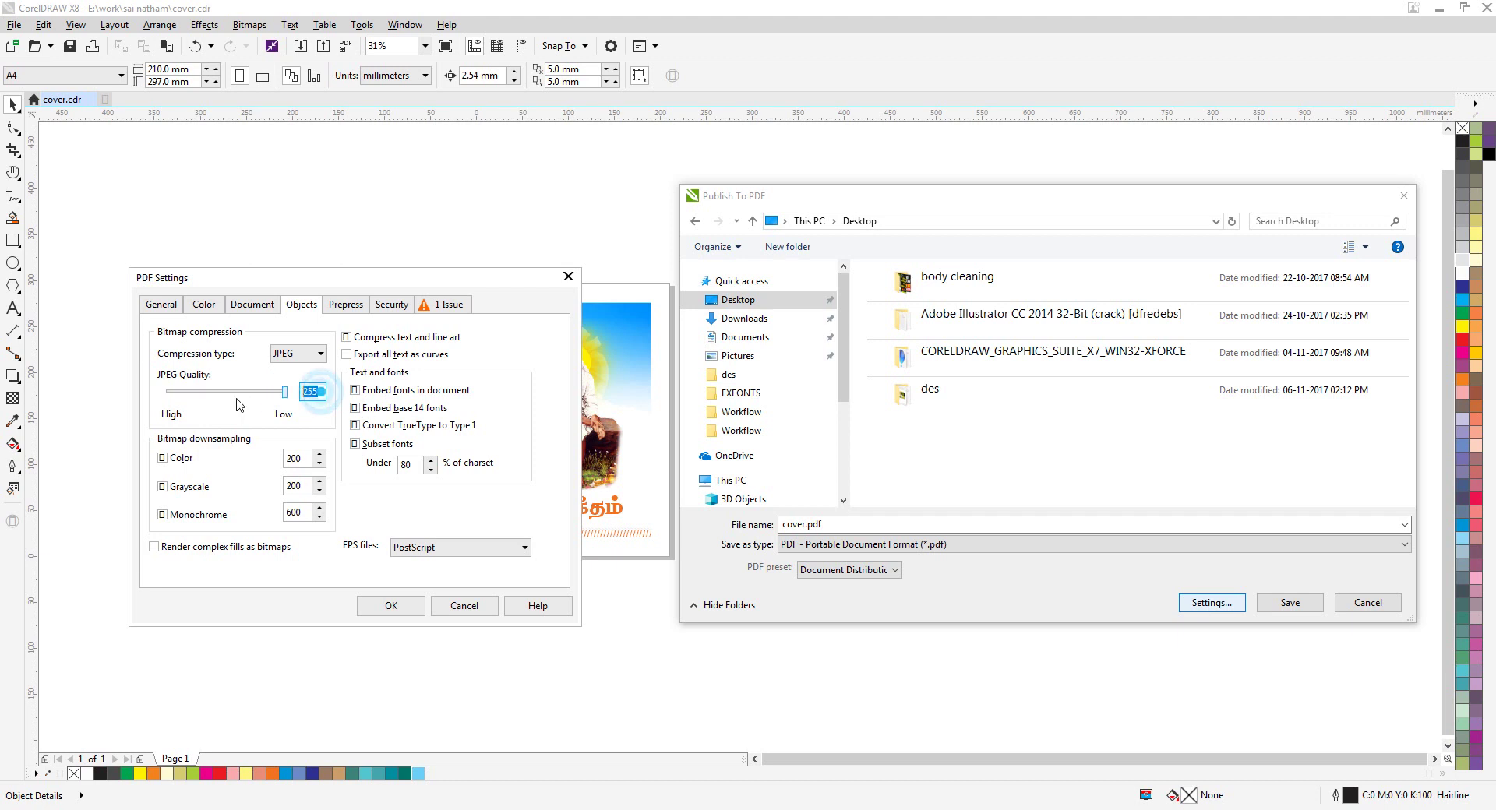
{"action": "left_click_drag", "start_coordinate": [390, 287], "coordinate": [377, 316]}
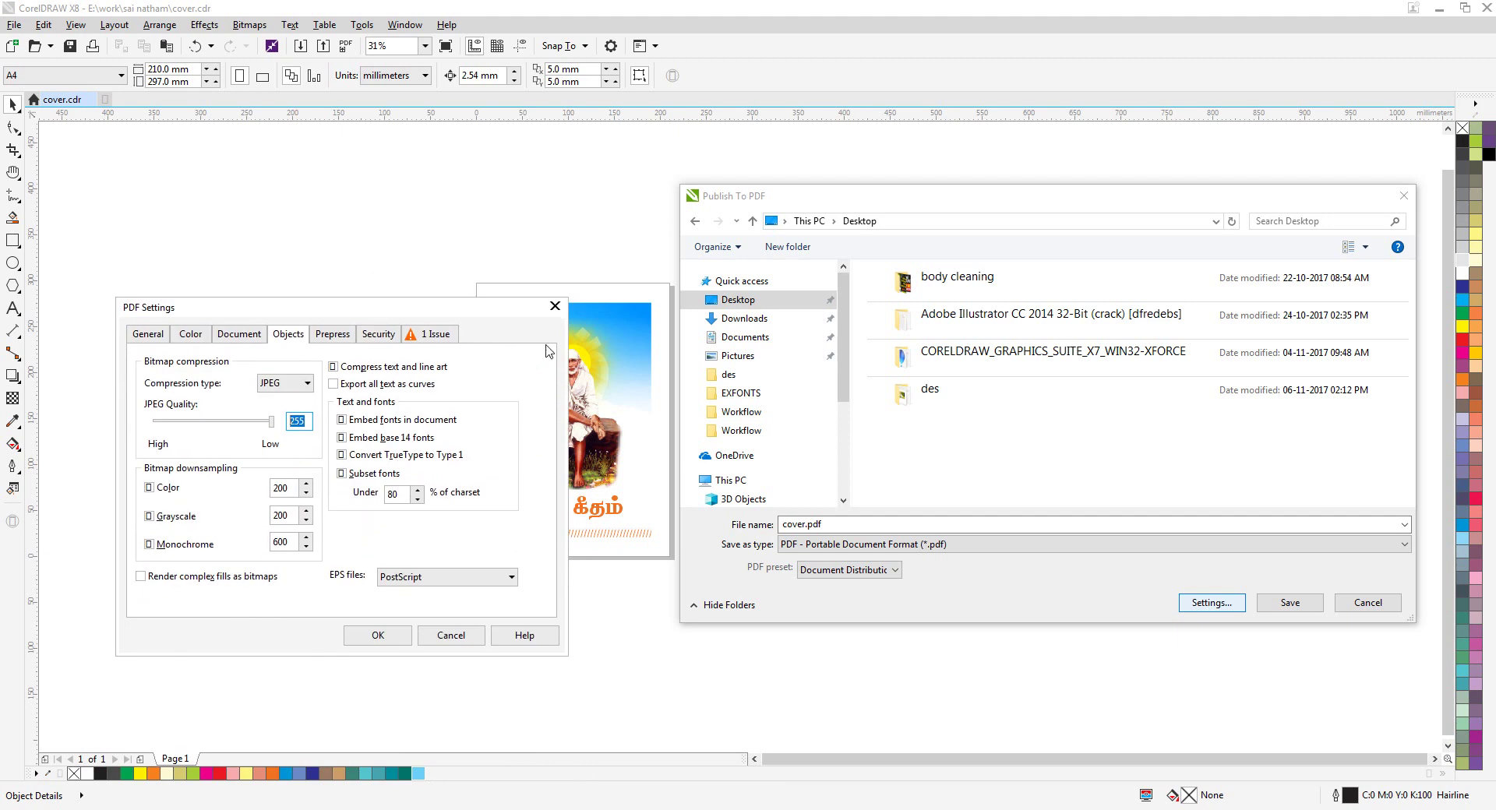
{"action": "left_click_drag", "start_coordinate": [319, 312], "coordinate": [338, 311]}
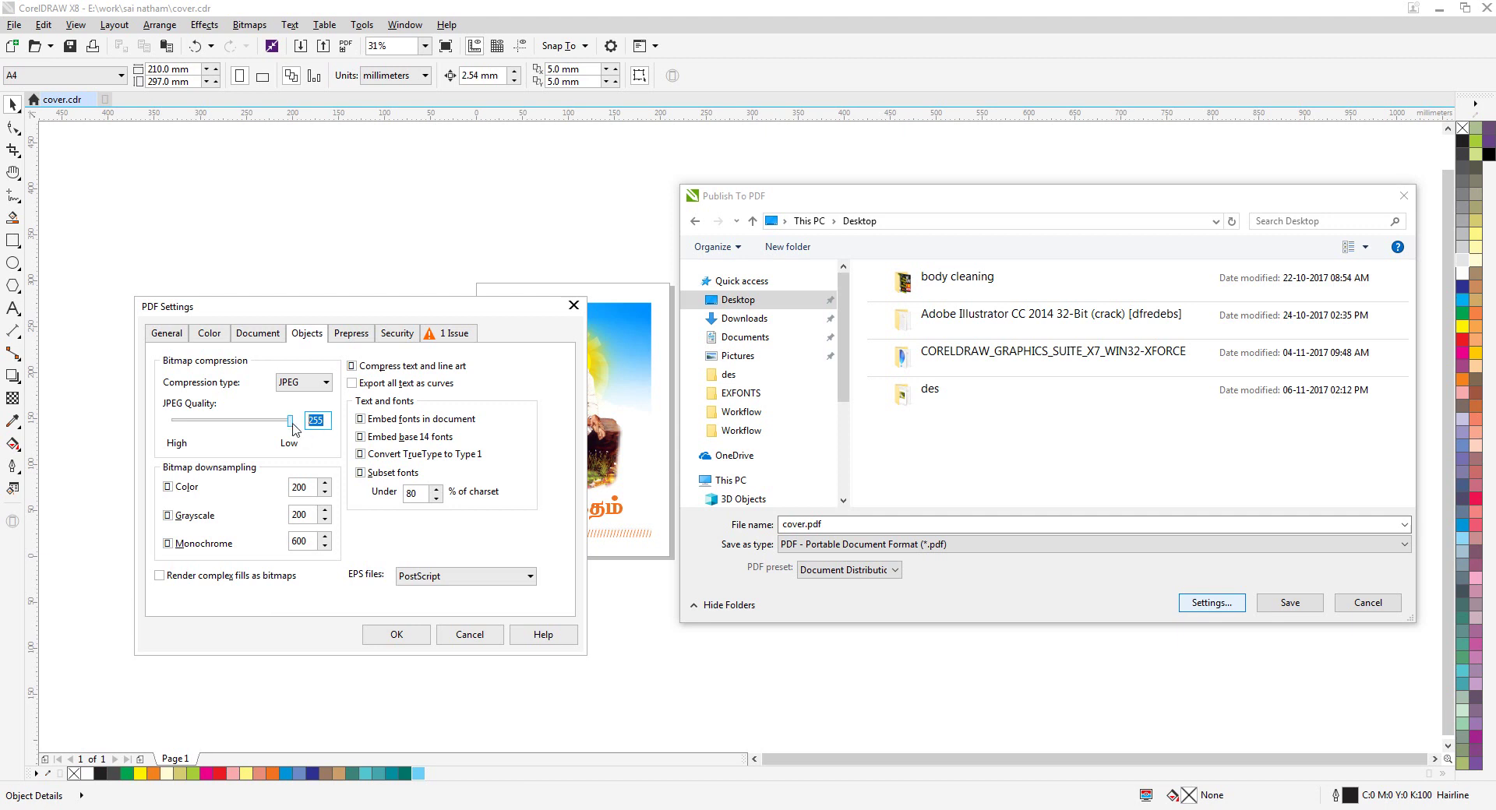
Set the PDF's JPEG quality to 2, accept the settings and save cover.pdf to the Desktop.
{"action": "left_click_drag", "start_coordinate": [292, 429], "coordinate": [143, 429]}
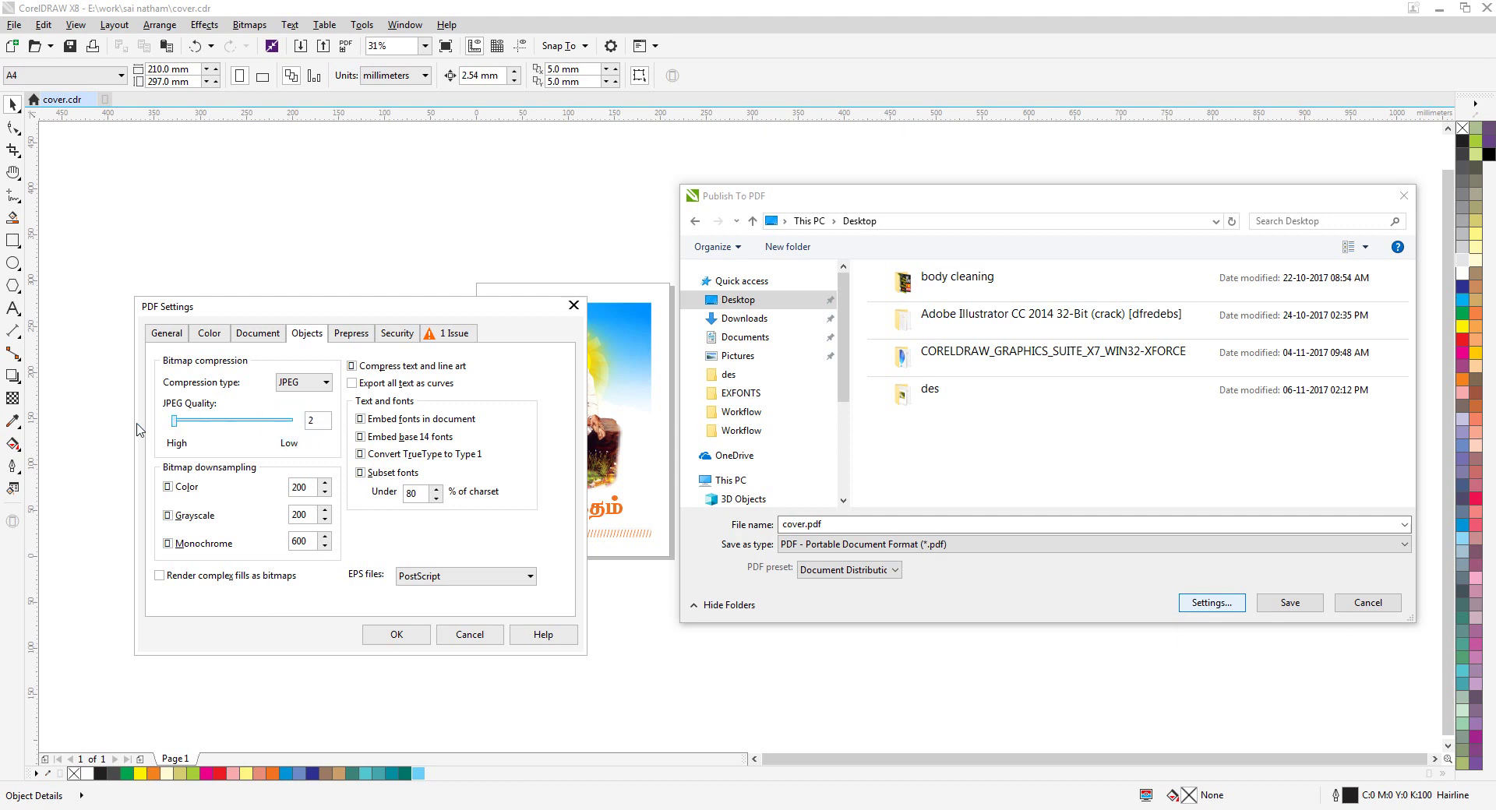
{"action": "left_click", "coordinate": [405, 631]}
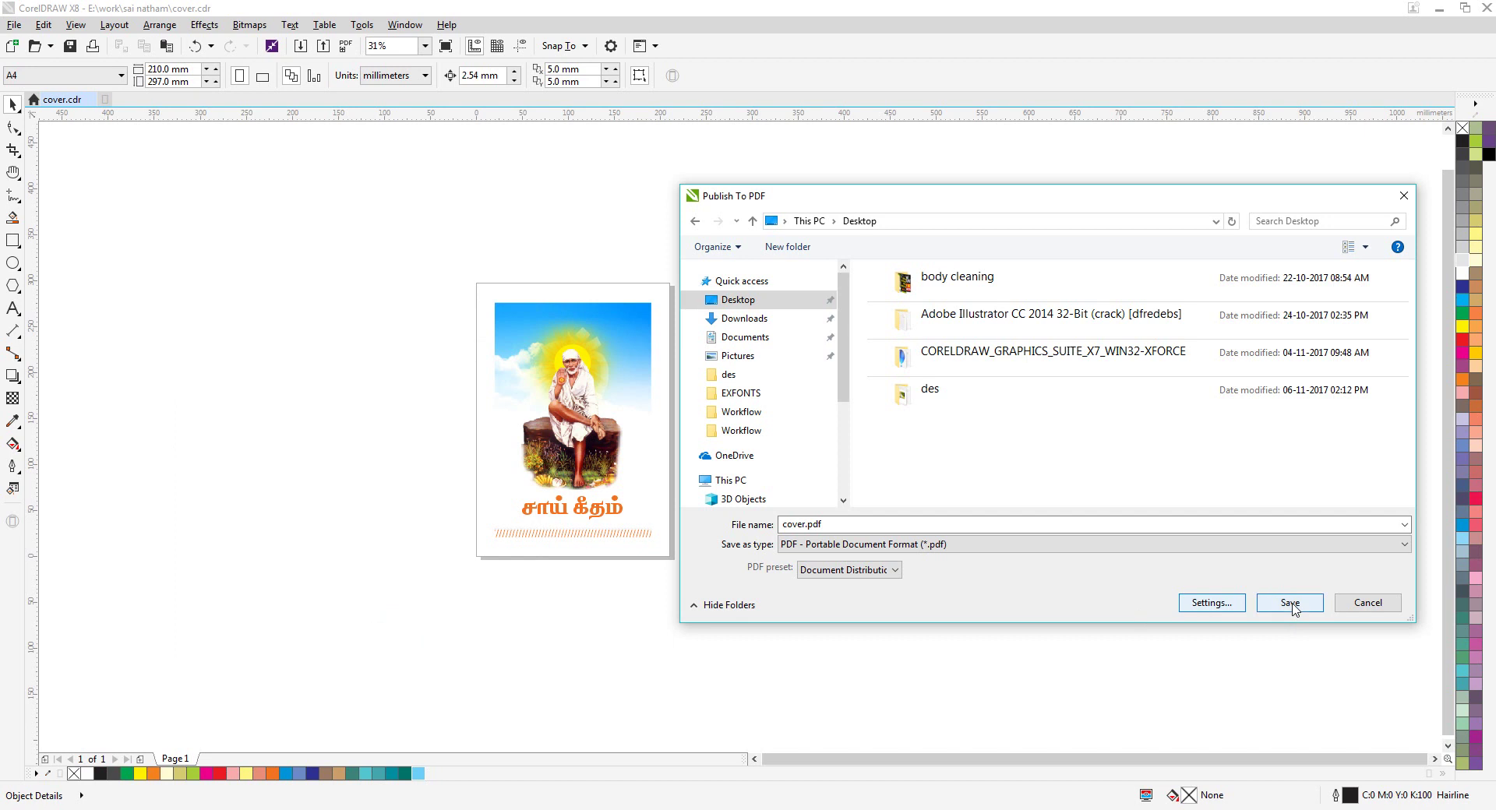
{"action": "left_click", "coordinate": [1292, 607]}
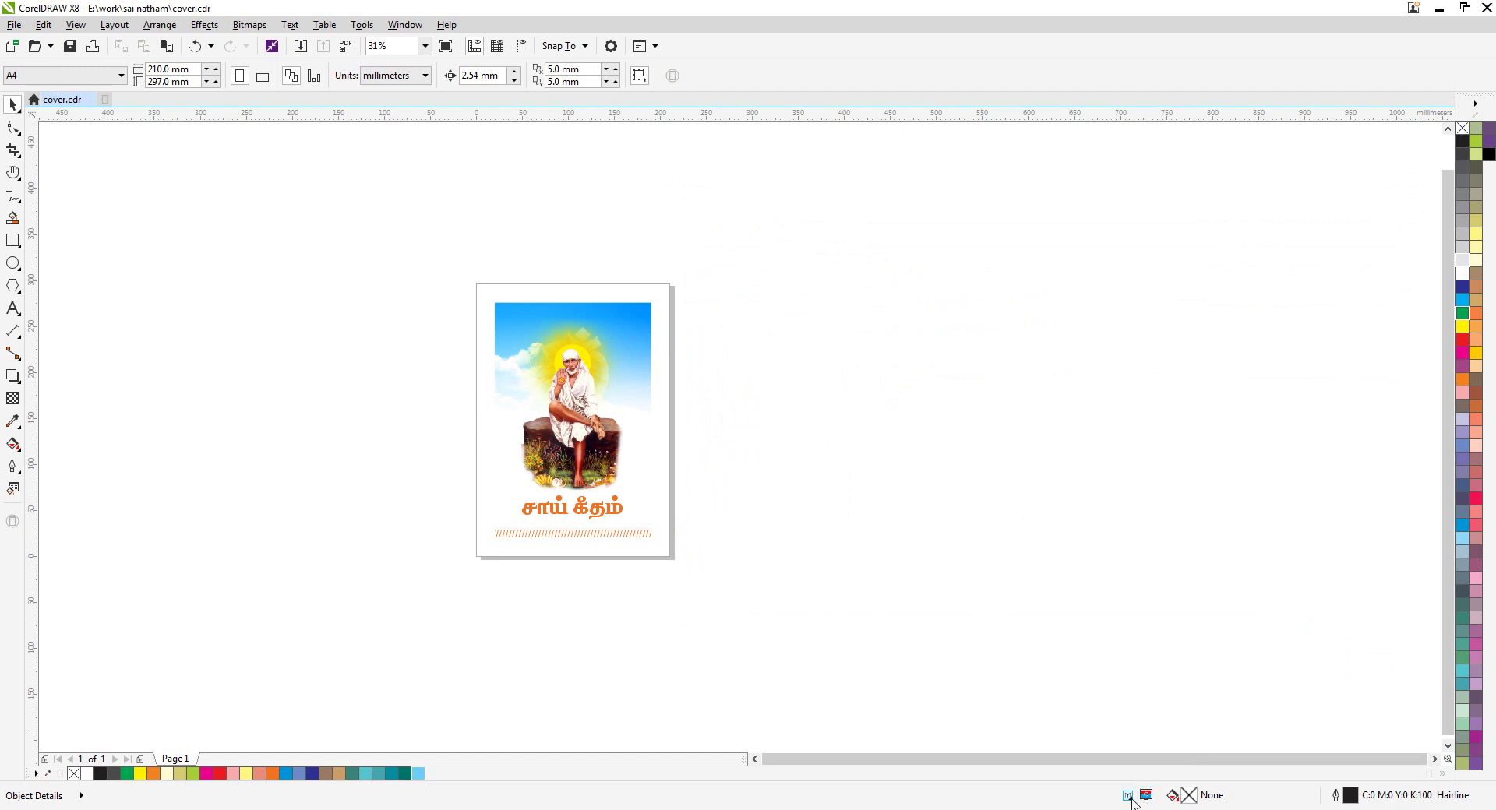
{"action": "mouse_move", "coordinate": [1128, 795]}
Find cover.pdf on the Desktop through the Open Drawing dialog and open it in Microsoft Edge.
{"action": "key", "text": "ctrl+o"}
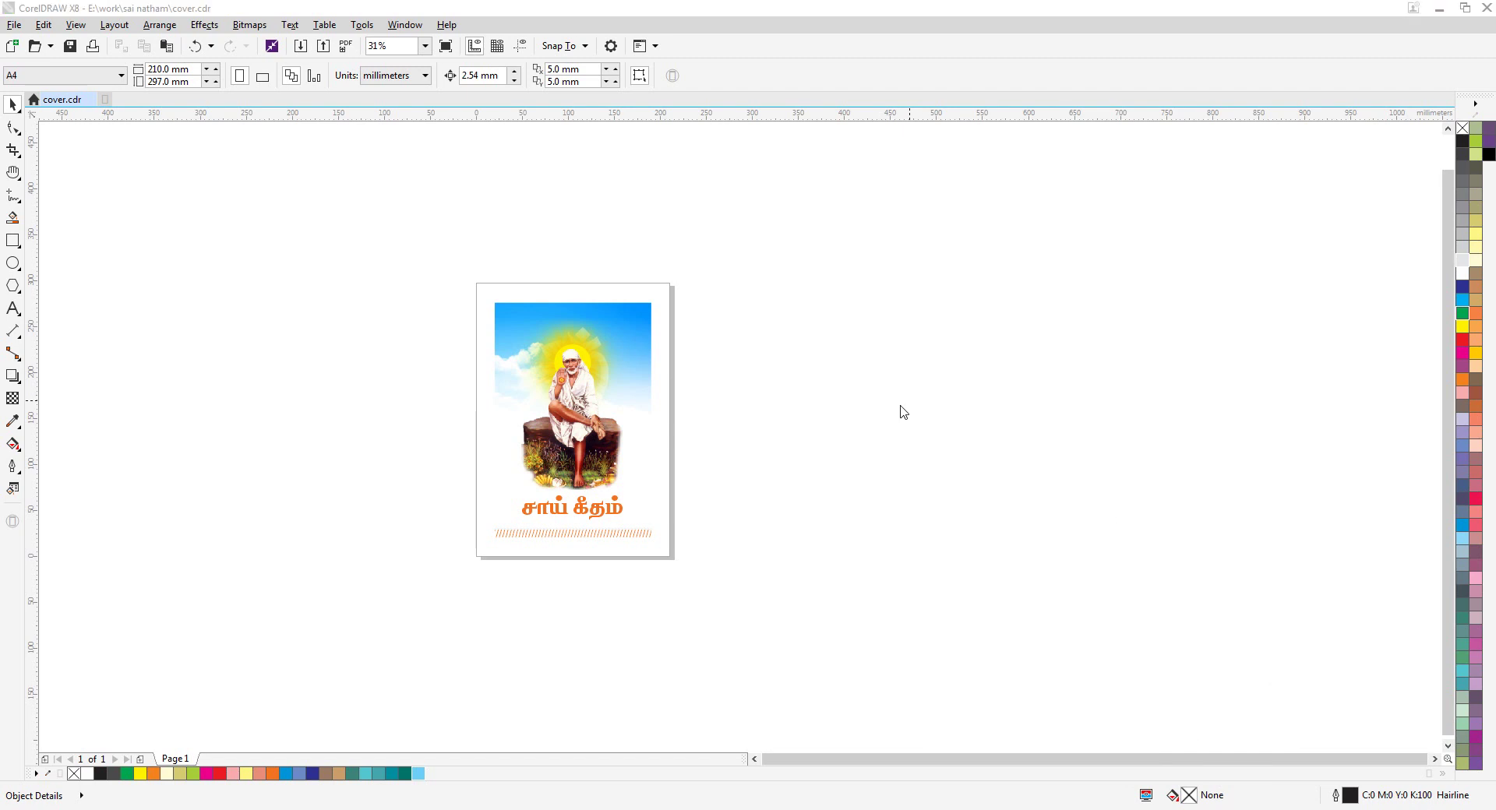
{"action": "left_click", "coordinate": [738, 300]}
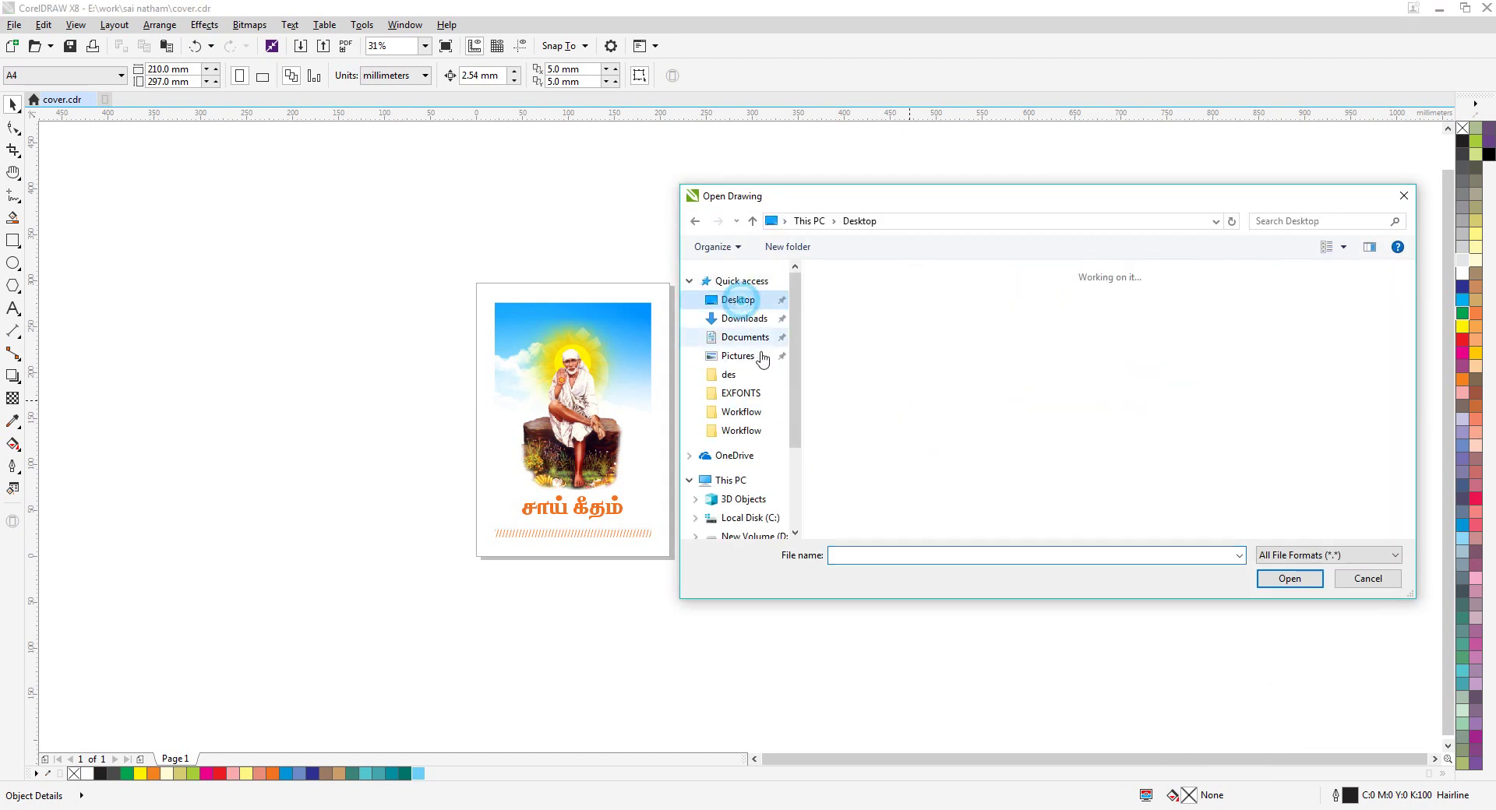
{"action": "left_click_drag", "start_coordinate": [1411, 296], "coordinate": [1403, 514]}
{"action": "left_click", "coordinate": [931, 525]}
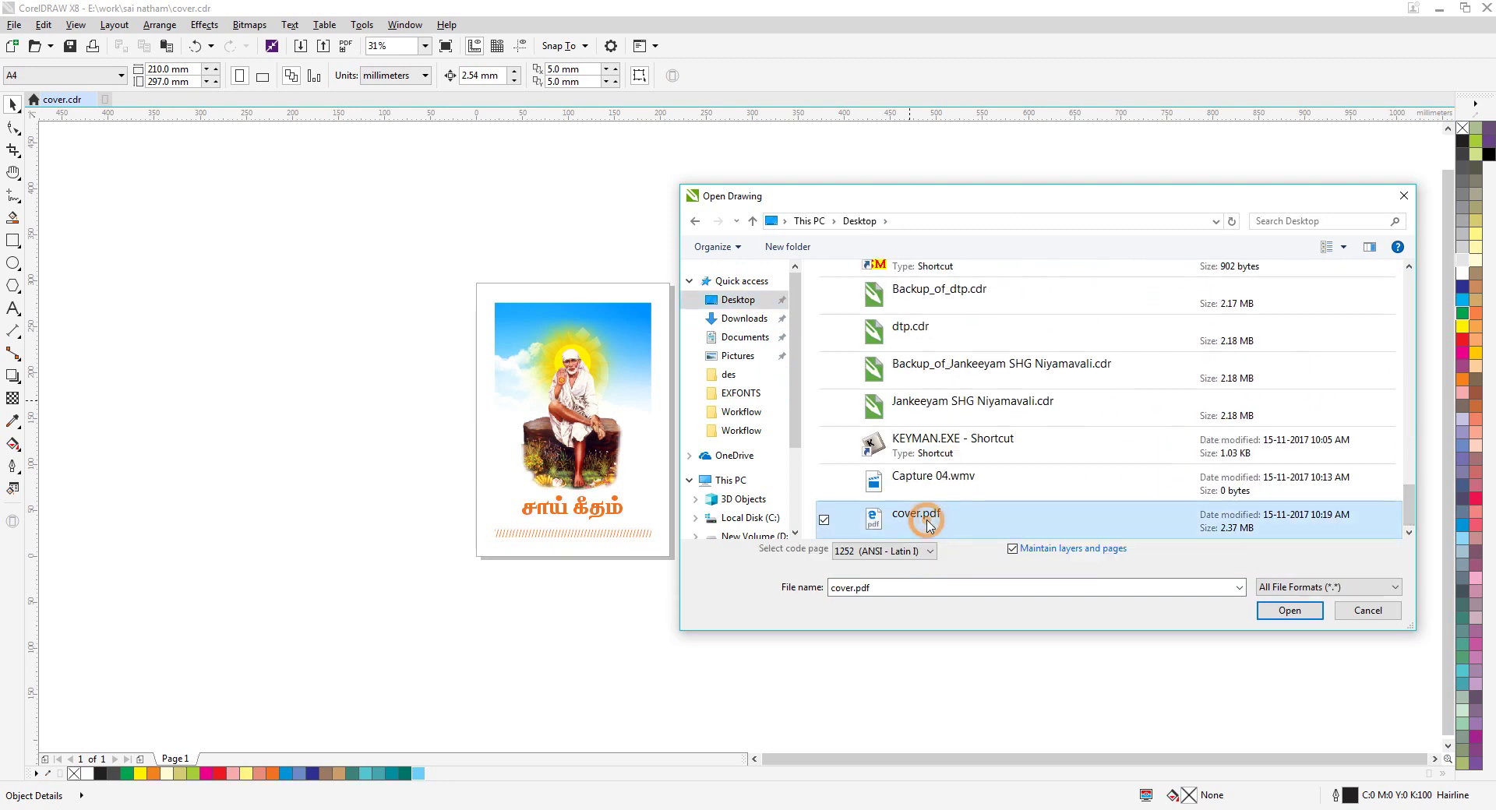
{"action": "right_click", "coordinate": [933, 525]}
{"action": "mouse_move", "coordinate": [1032, 265]}
{"action": "left_click", "coordinate": [1207, 276]}
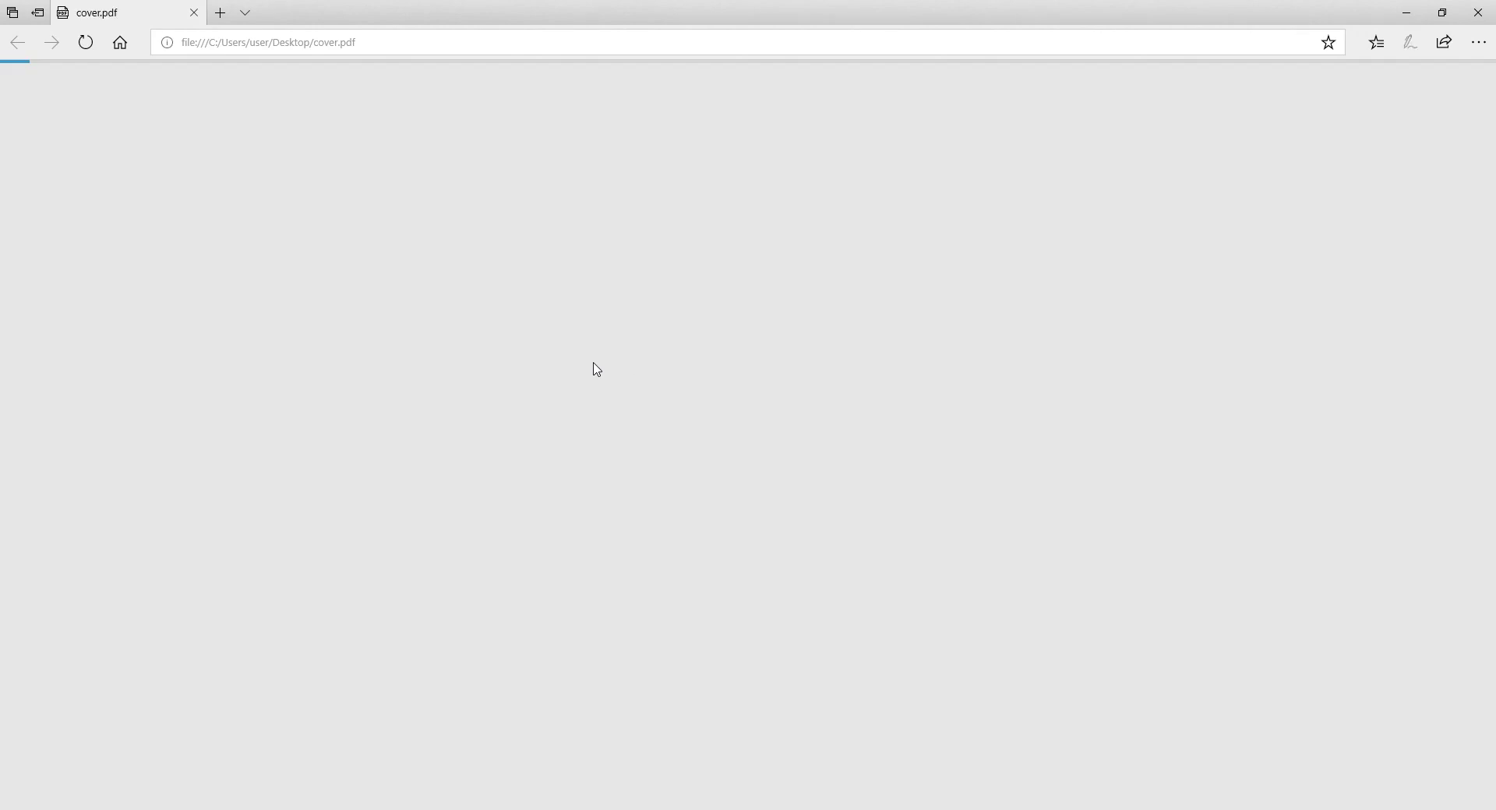
Examine the published cover page in full and at close zoom, close the PDF and cancel the Open Drawing dialog.
{"action": "scroll", "coordinate": [724, 370], "scroll_direction": "down", "scroll_amount": 2}
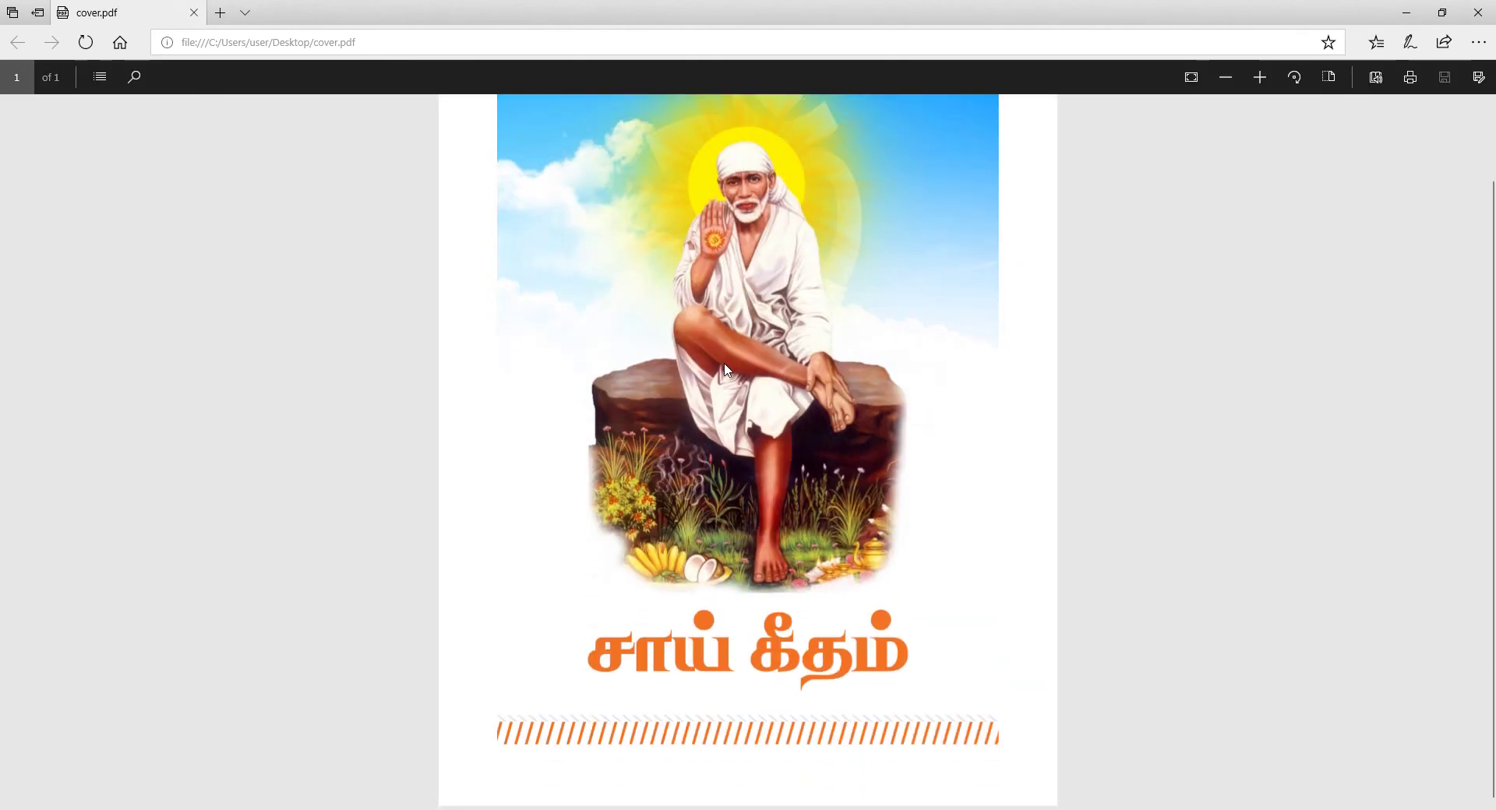
{"action": "scroll", "coordinate": [725, 370], "scroll_direction": "up", "scroll_amount": 1}
{"action": "scroll", "coordinate": [725, 371], "scroll_direction": "down", "scroll_amount": 1}
{"action": "scroll", "coordinate": [761, 337], "scroll_direction": "up", "scroll_amount": 2}
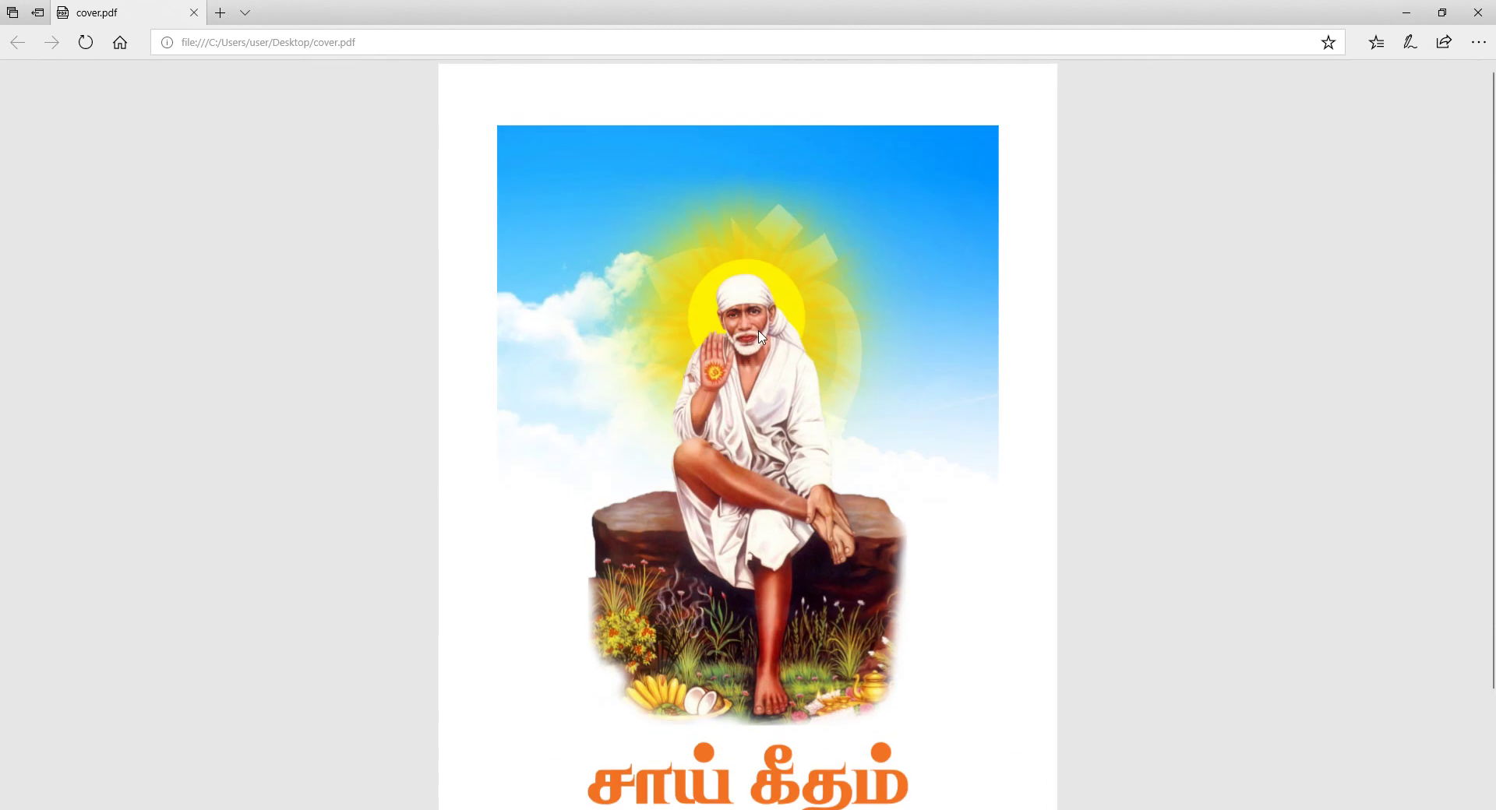
{"action": "scroll", "coordinate": [761, 336], "scroll_direction": "up", "scroll_amount": 5, "text": "ctrl"}
{"action": "scroll", "coordinate": [721, 336], "scroll_direction": "down", "scroll_amount": 2, "text": "ctrl"}
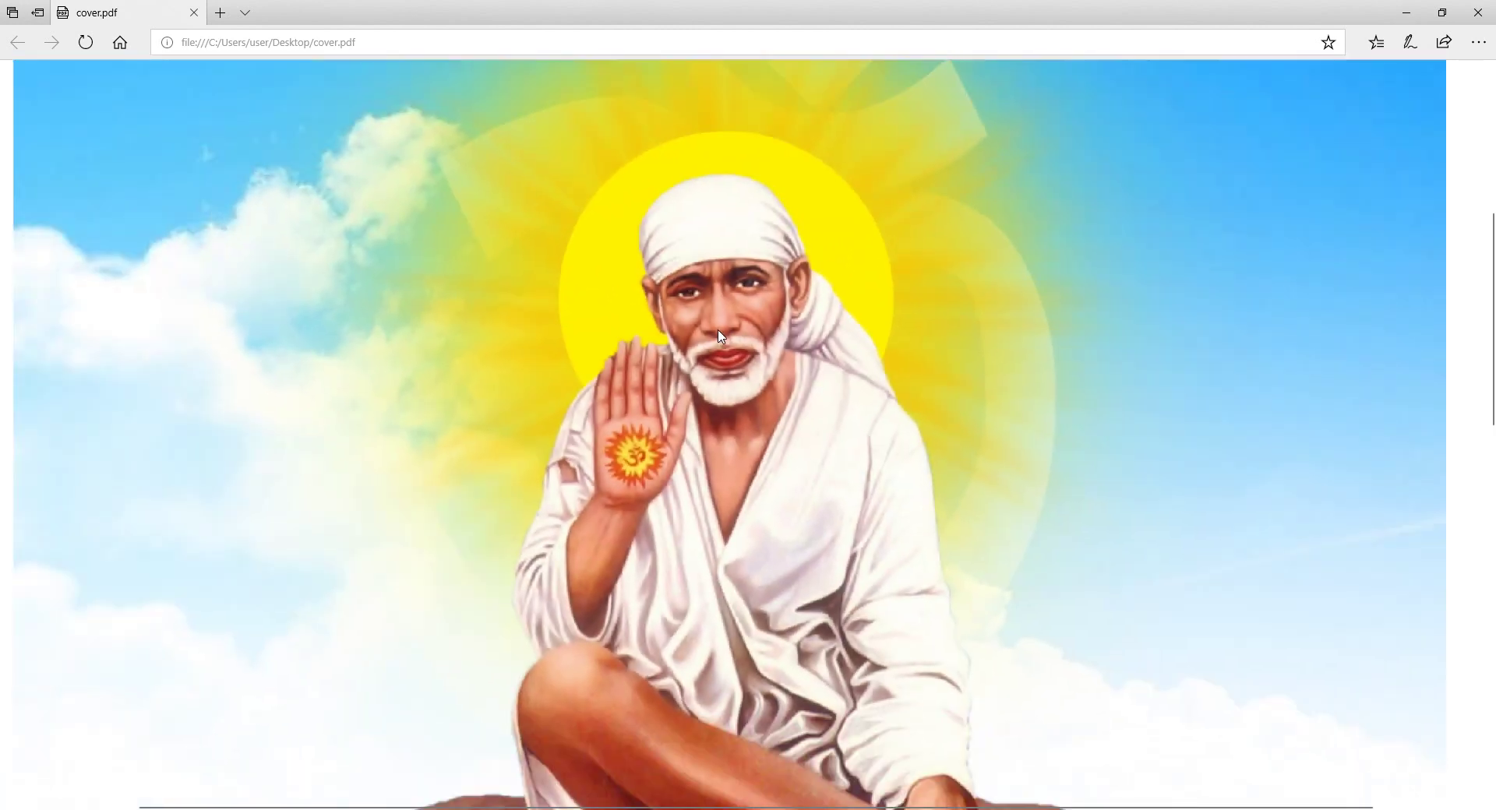
{"action": "scroll", "coordinate": [710, 342], "scroll_direction": "down", "scroll_amount": 5, "text": "ctrl"}
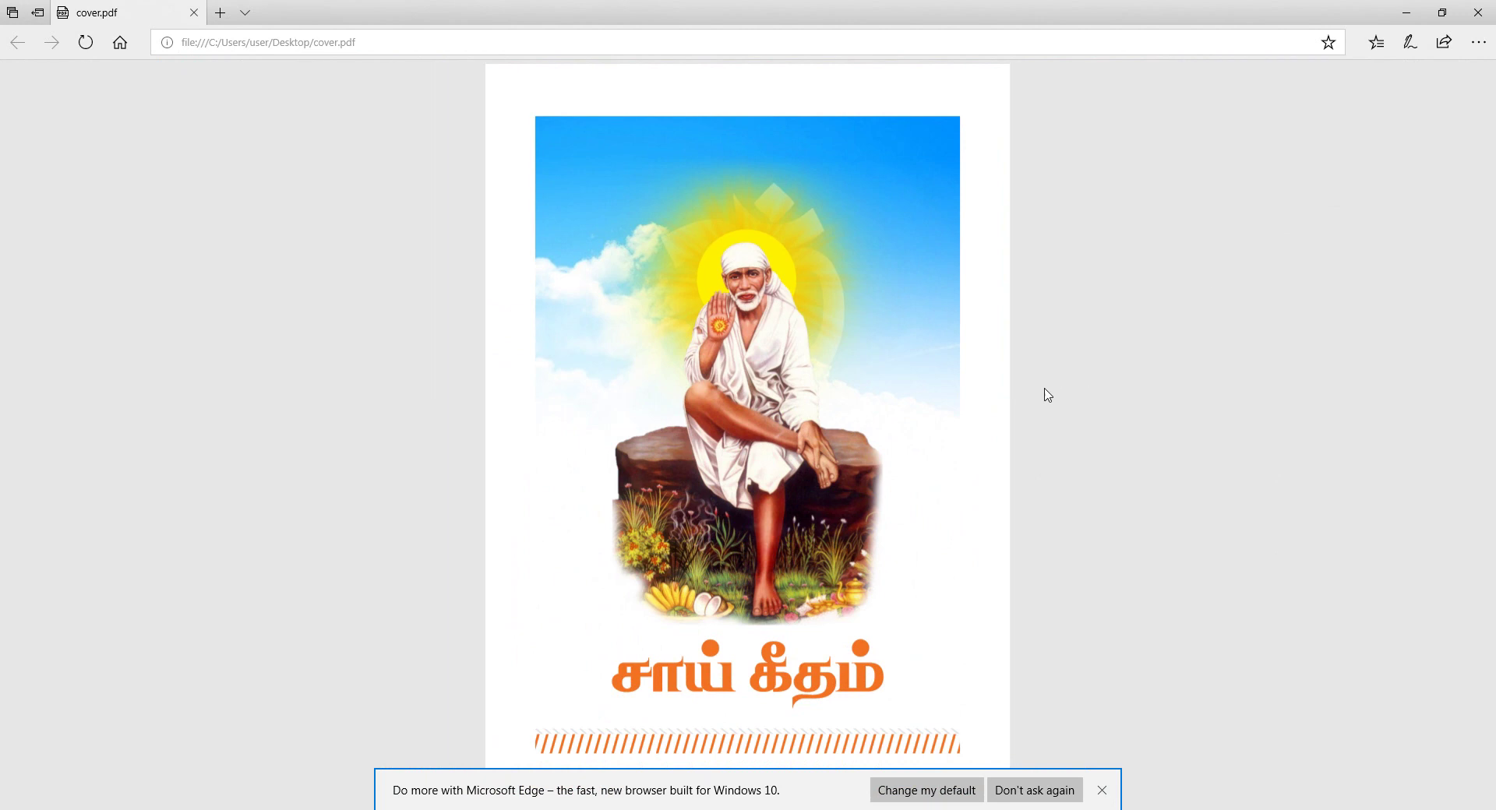
{"action": "left_click", "coordinate": [1476, 12]}
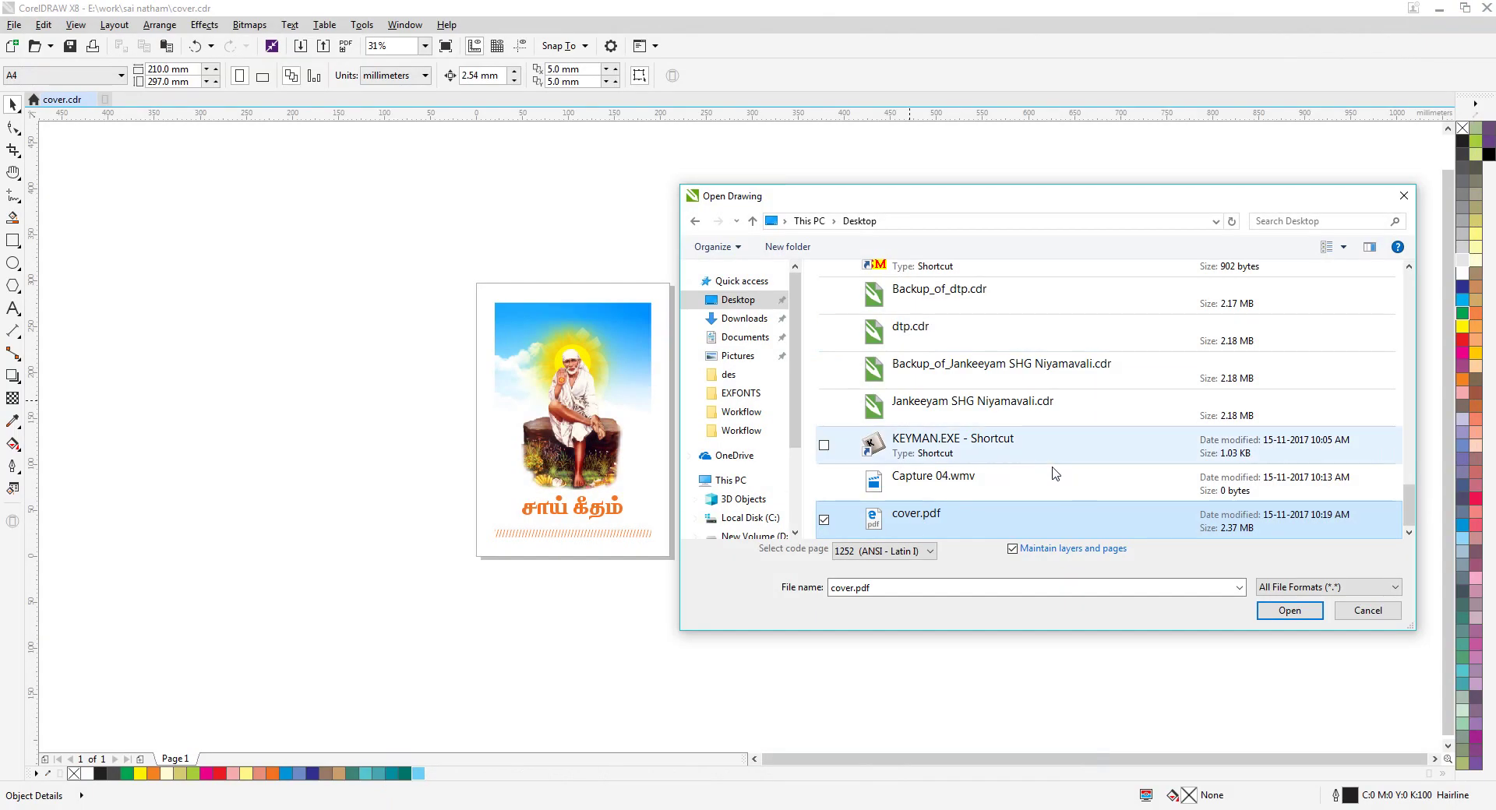
{"action": "left_click_drag", "start_coordinate": [1043, 196], "coordinate": [803, 211]}
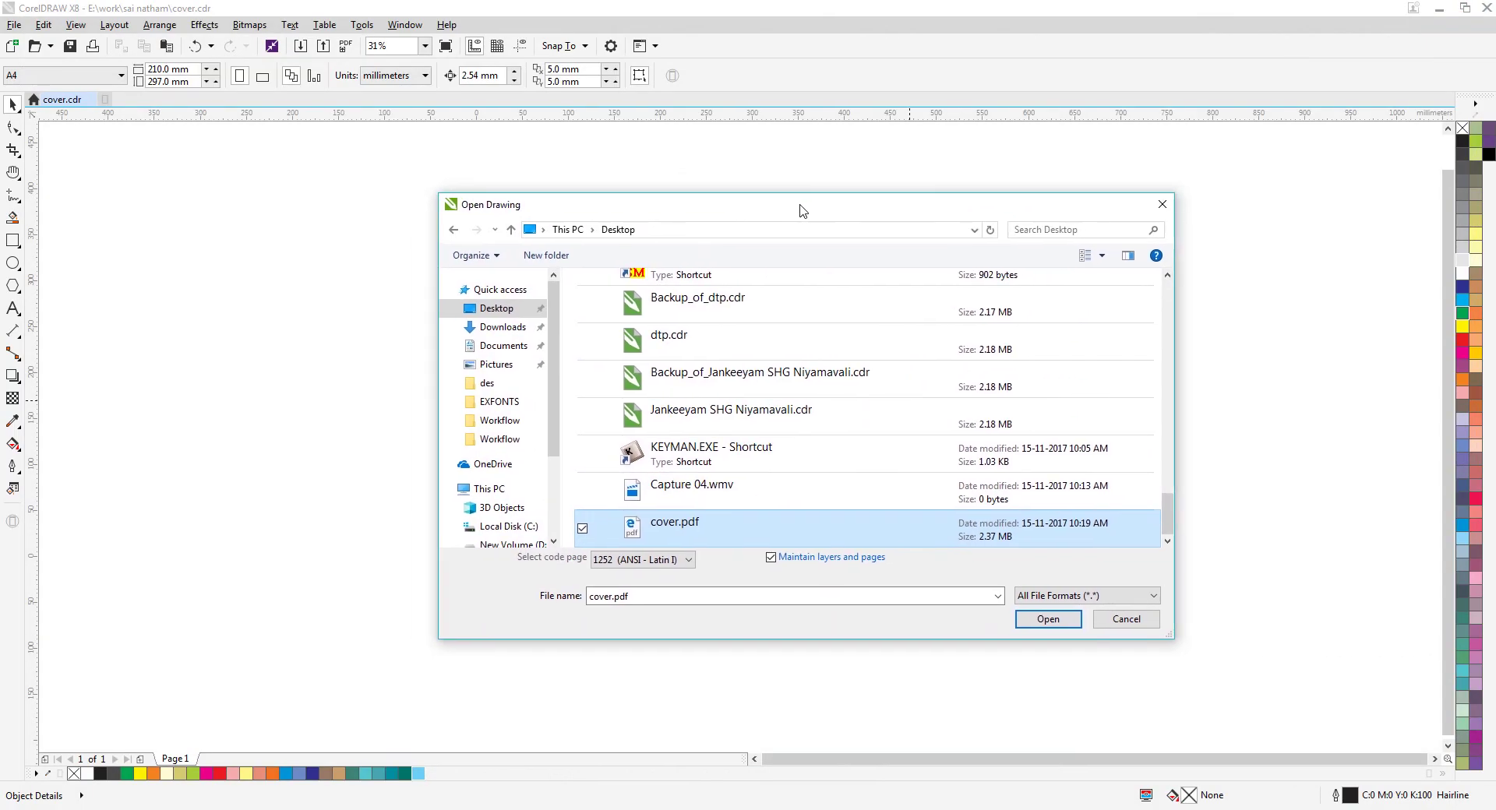
{"action": "left_click", "coordinate": [1130, 620]}
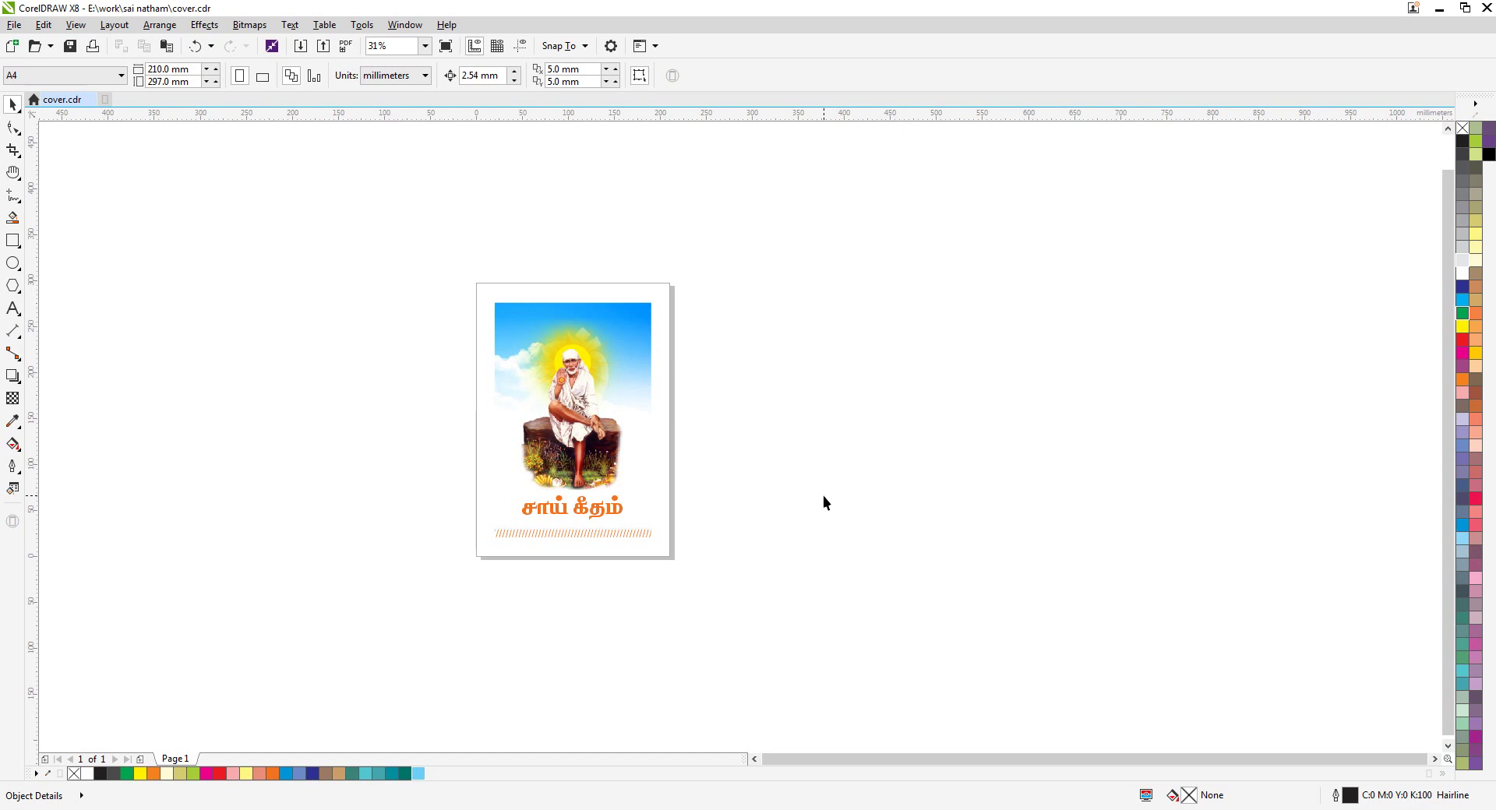
Select the orange Tamil title below the picture and check which font it uses.
{"action": "left_click", "coordinate": [532, 516]}
{"action": "scroll", "coordinate": [581, 503], "scroll_direction": "up", "scroll_amount": 1}
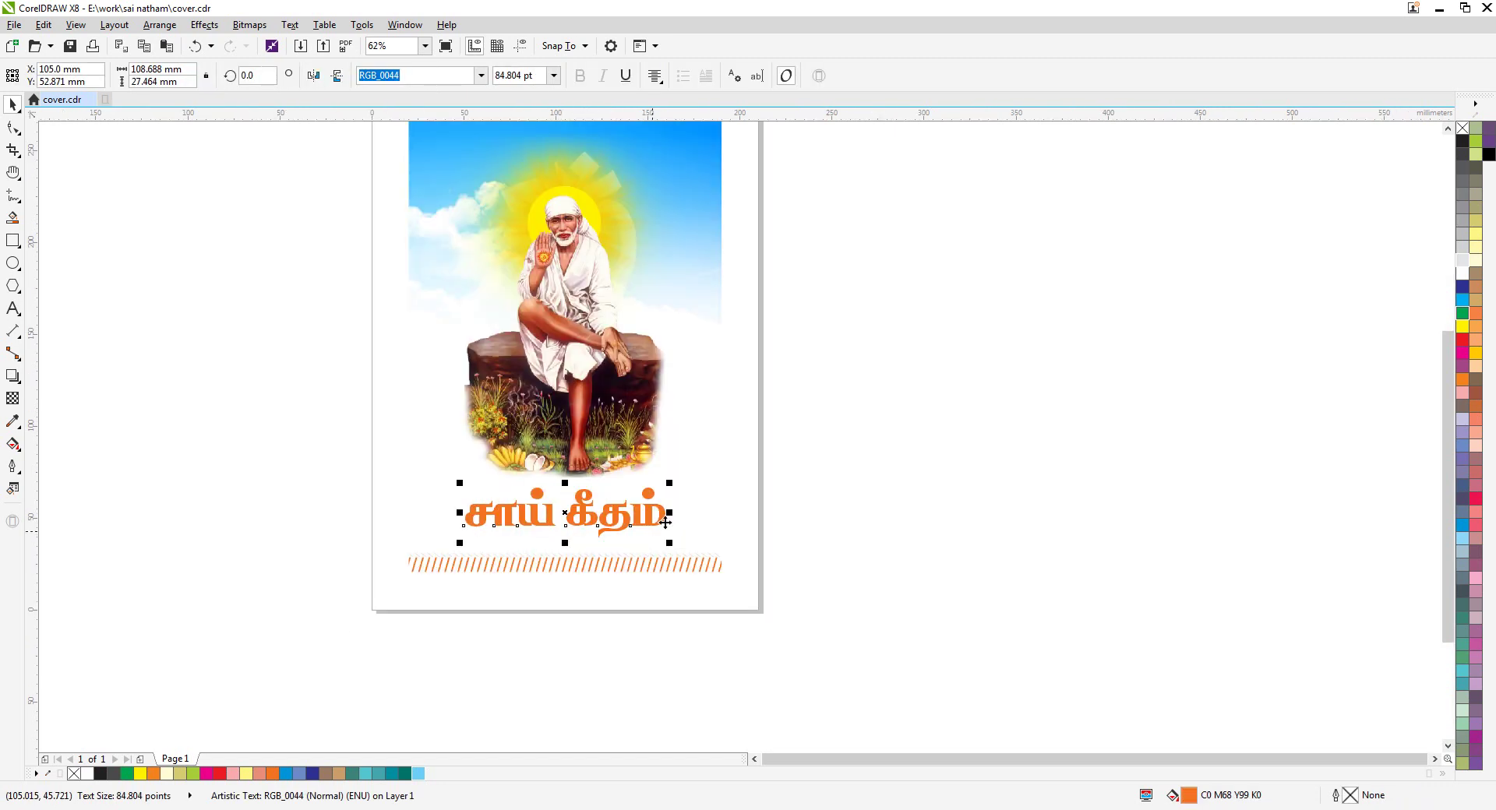
{"action": "left_click", "coordinate": [915, 531]}
{"action": "left_click_drag", "start_coordinate": [882, 455], "coordinate": [421, 559]}
{"action": "left_click", "coordinate": [421, 78]}
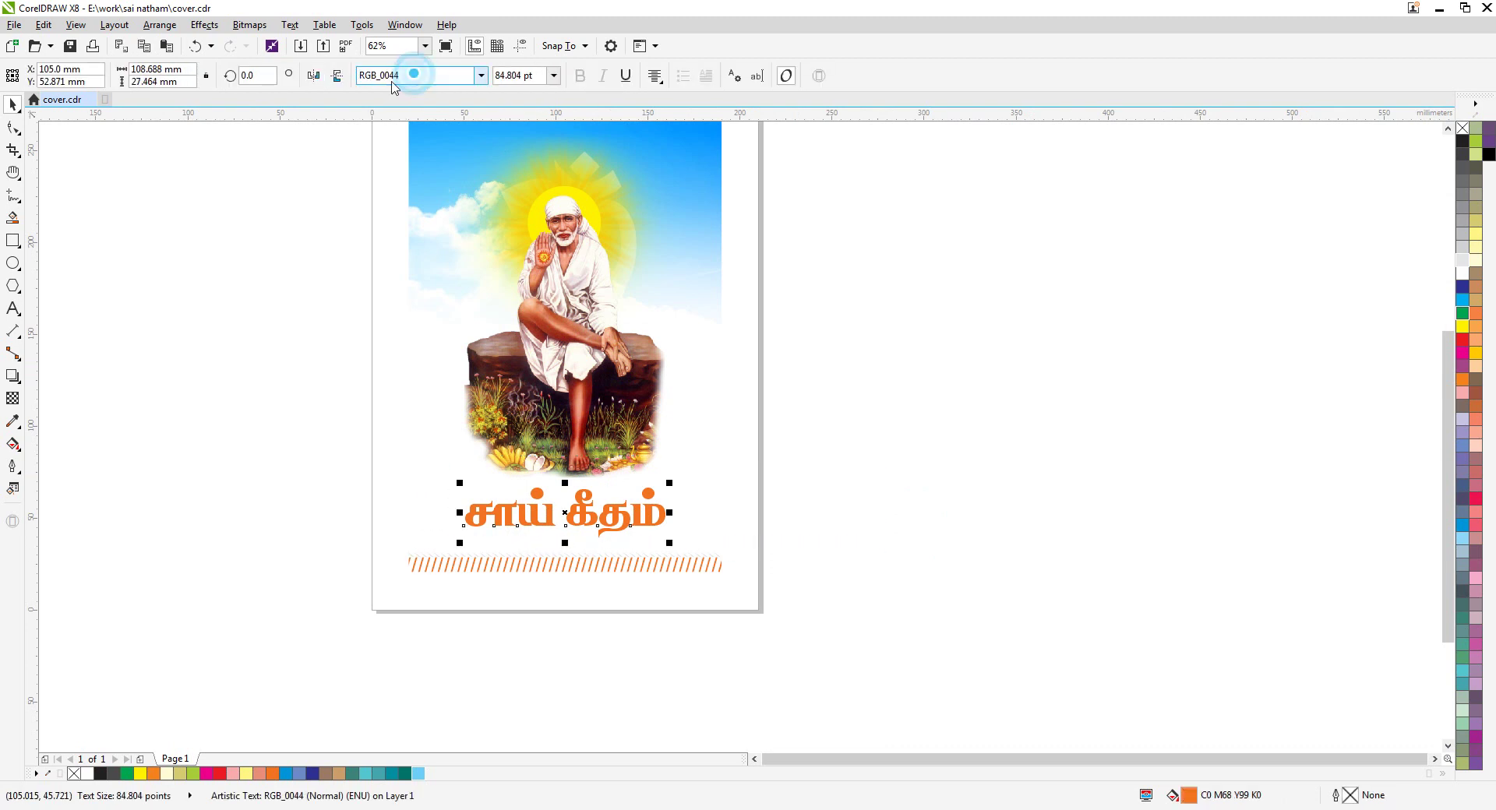
{"action": "double_click", "coordinate": [395, 75]}
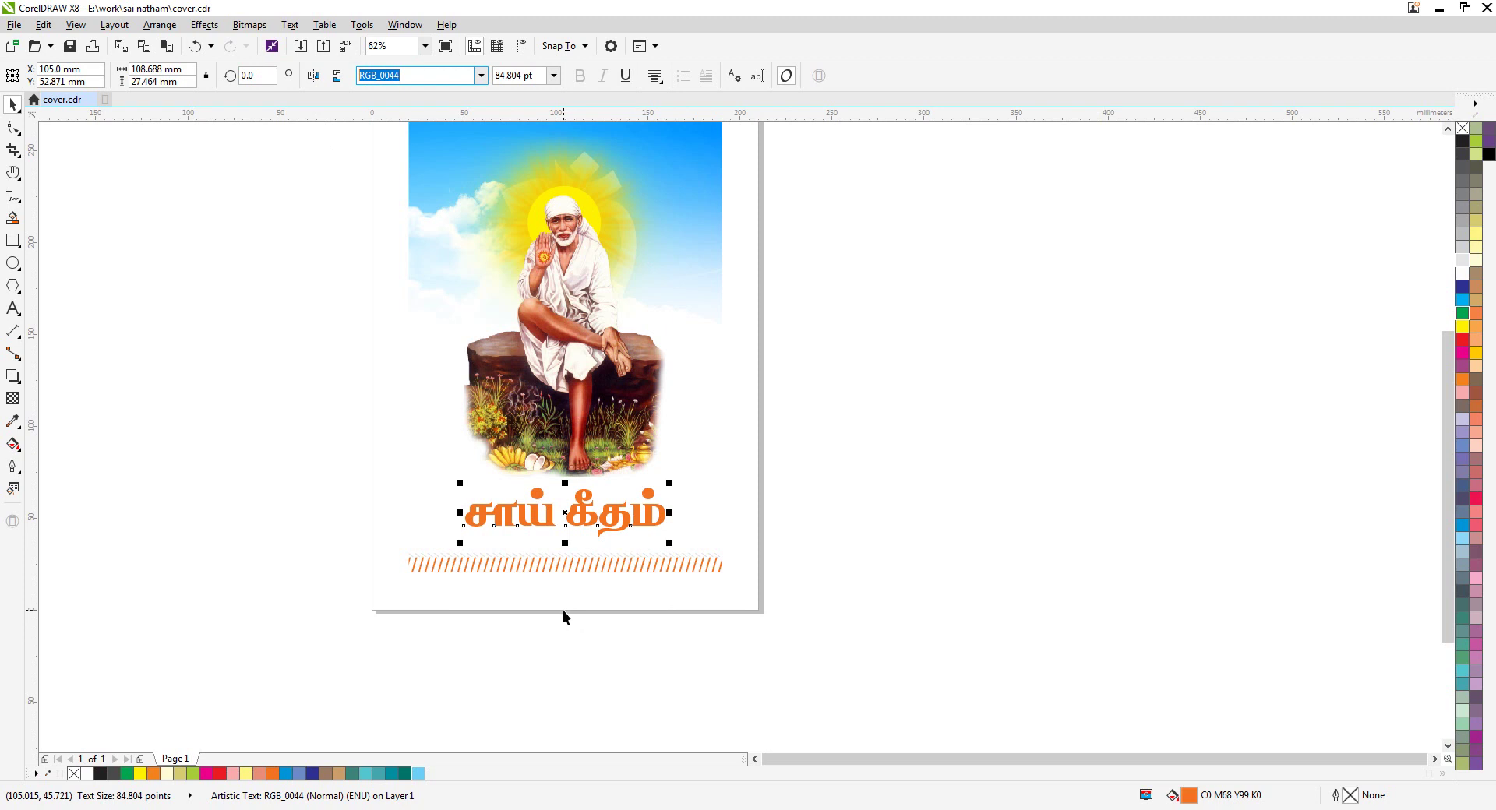
Try the Times New Roman font on the Tamil title to demonstrate a font substitution.
{"action": "left_click", "coordinate": [480, 76]}
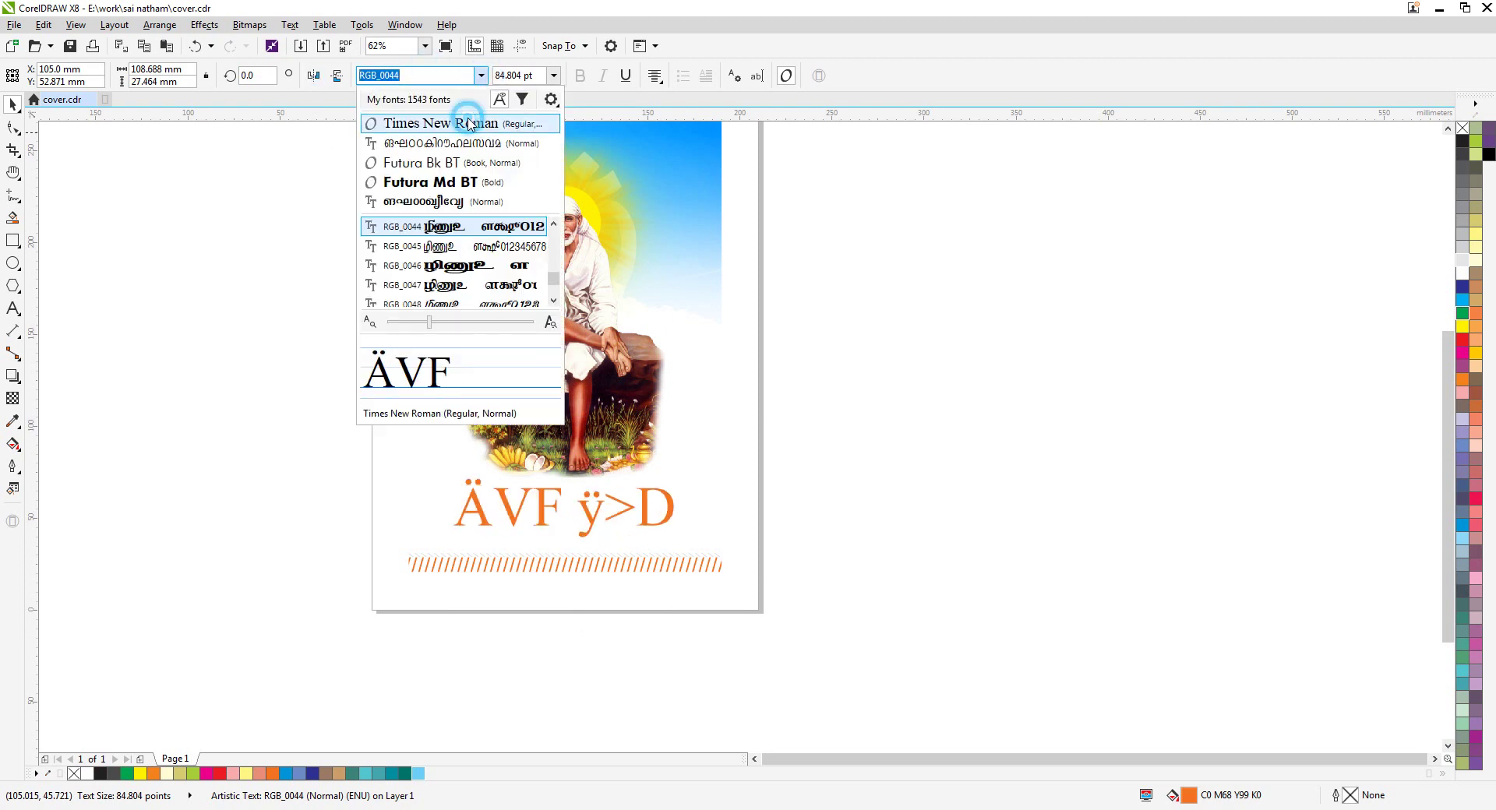
{"action": "left_click", "coordinate": [470, 125]}
{"action": "left_click", "coordinate": [939, 566]}
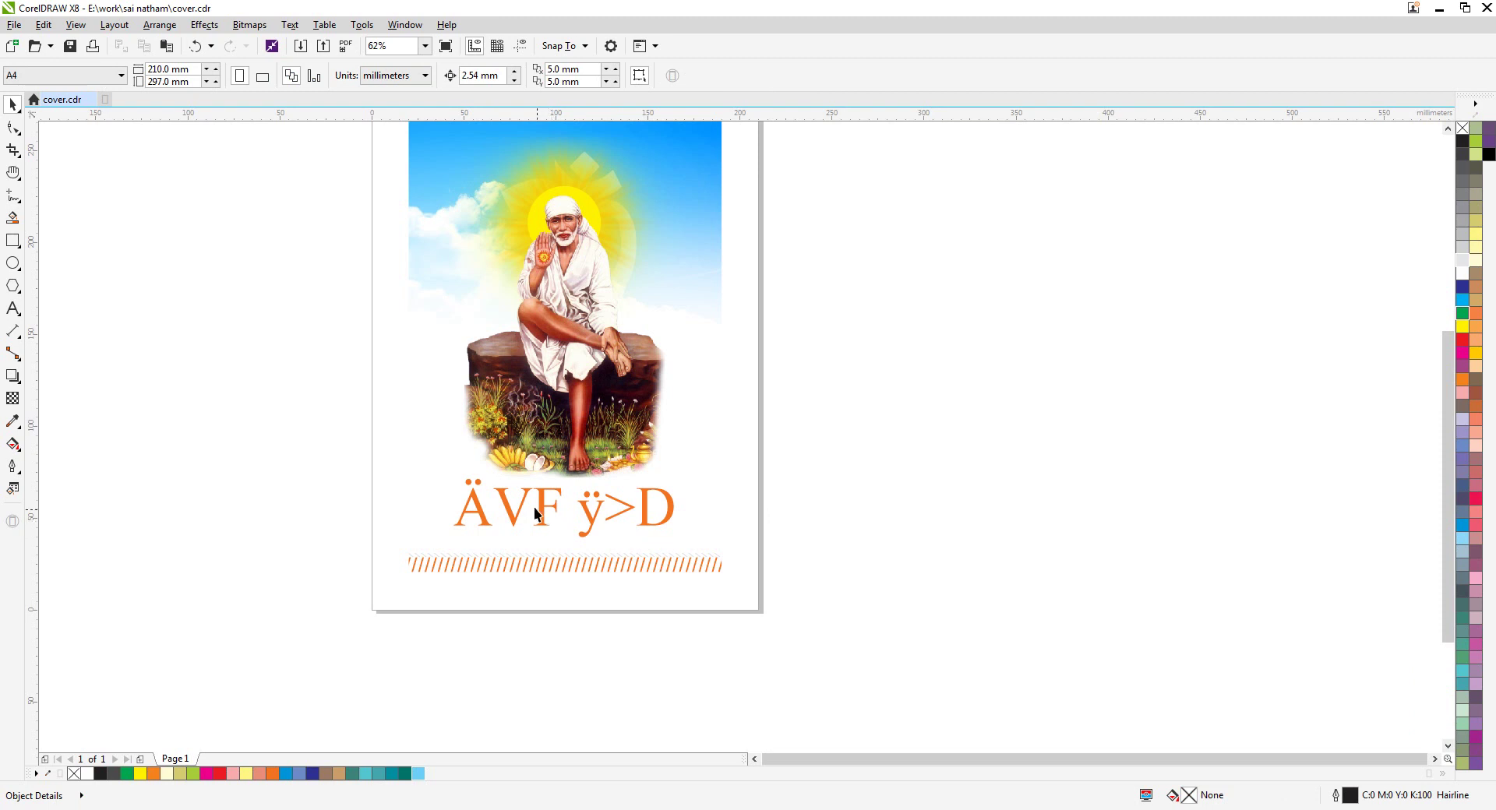
{"action": "left_click_drag", "start_coordinate": [913, 446], "coordinate": [360, 540]}
{"action": "left_click", "coordinate": [558, 492]}
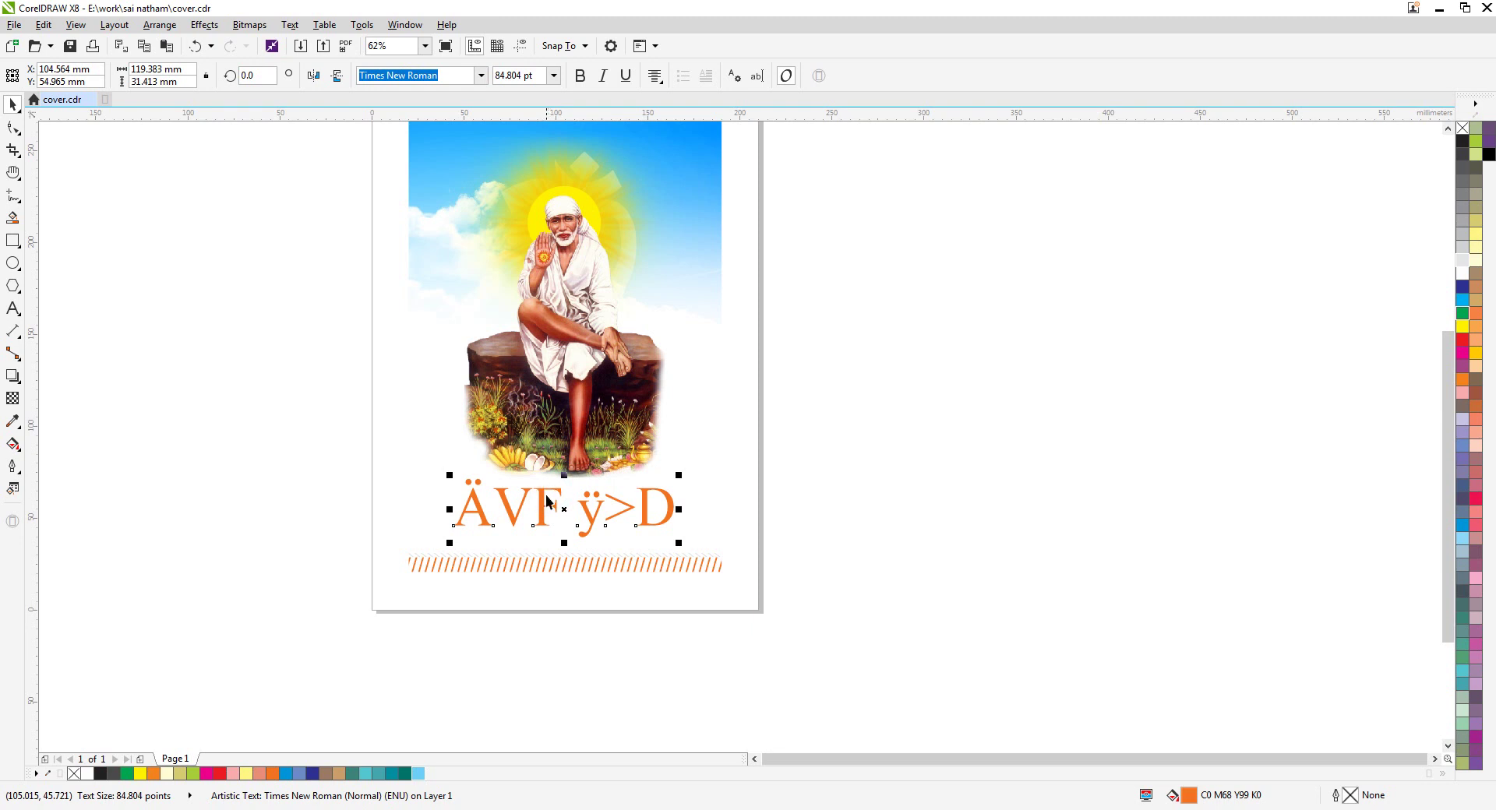
{"action": "left_click", "coordinate": [479, 79]}
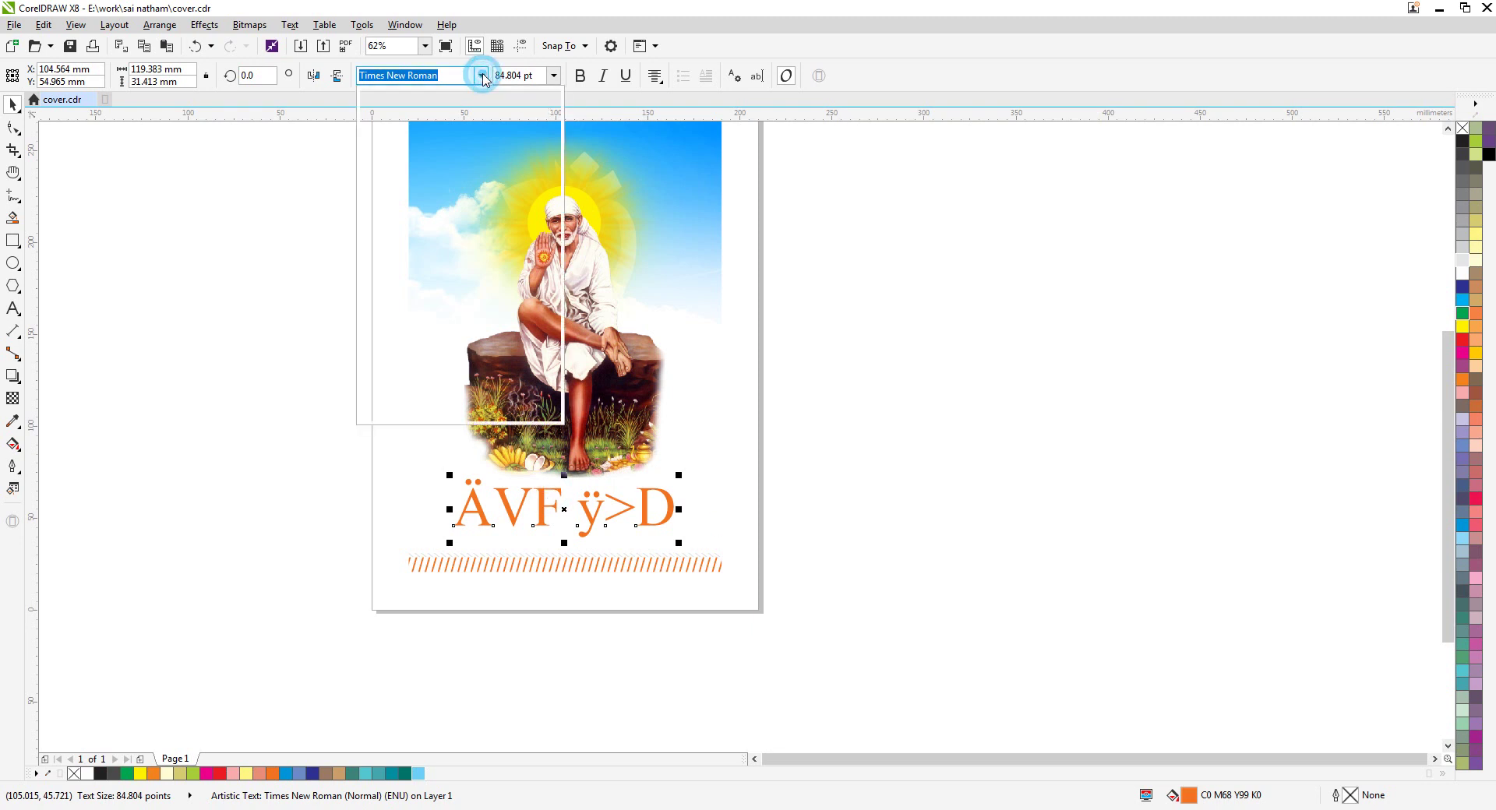
{"action": "left_click", "coordinate": [1062, 401]}
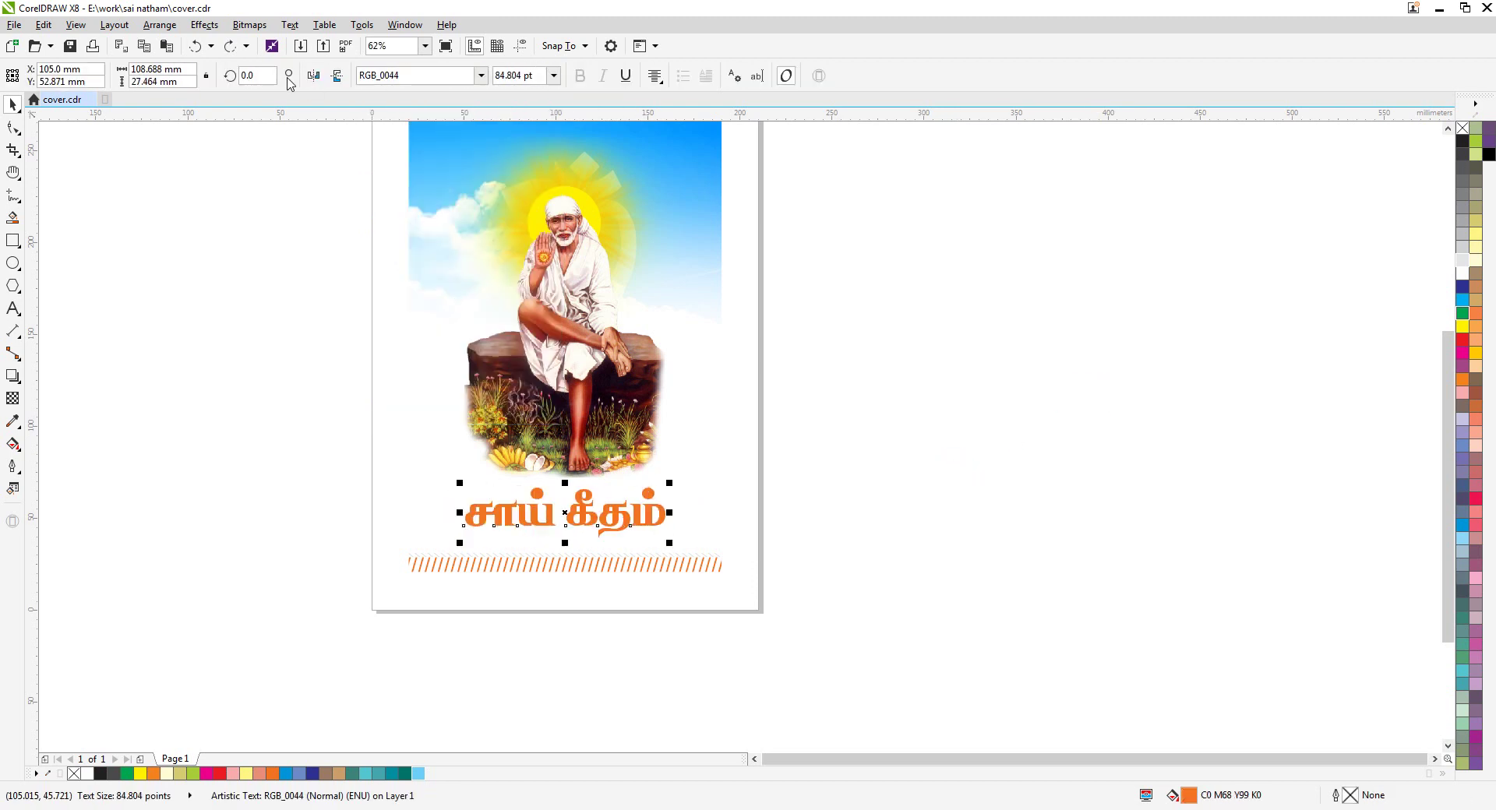
Convert the Tamil title text to curves and inspect the converted lettering up close.
{"action": "left_click", "coordinate": [166, 30]}
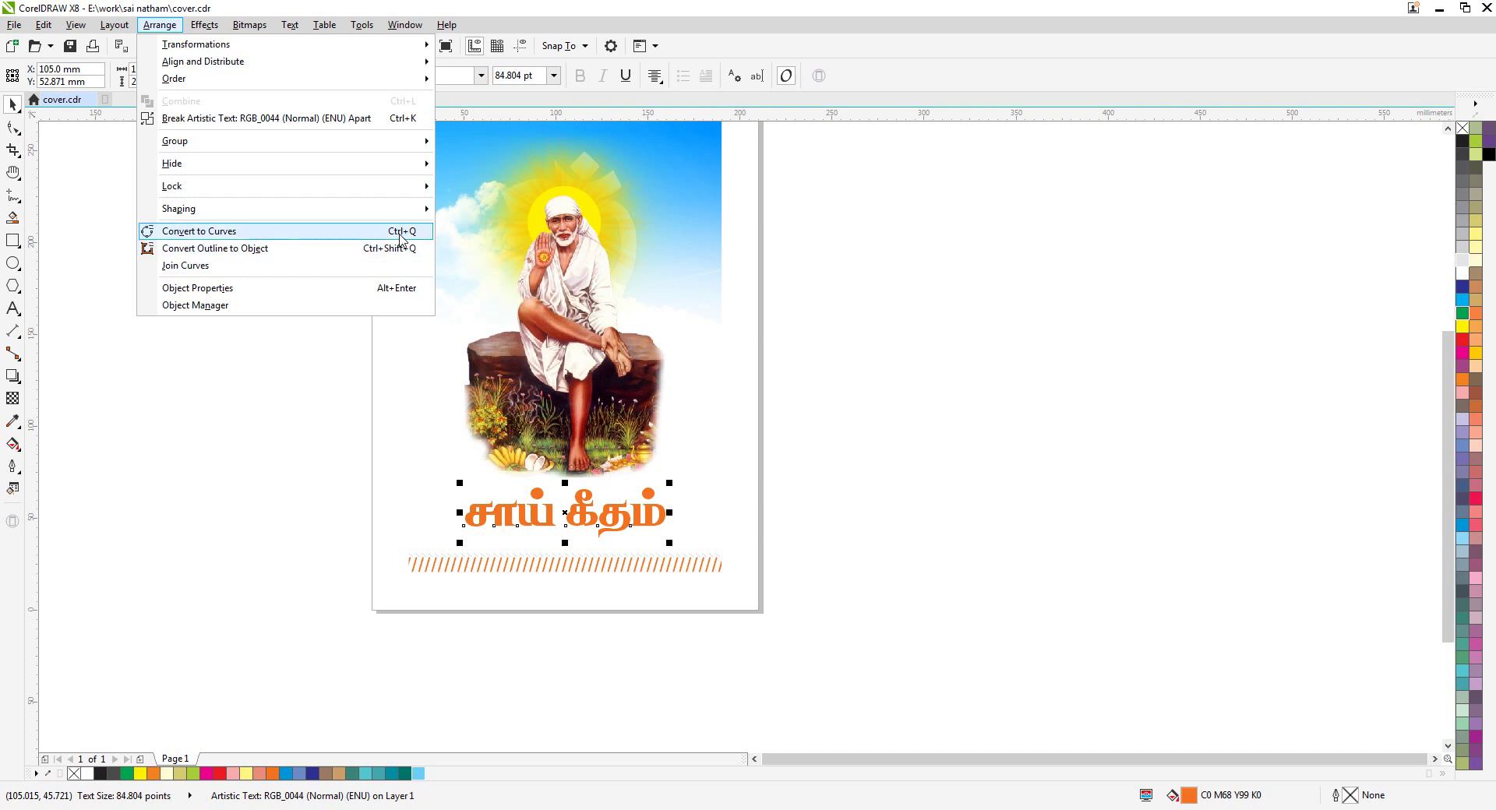
{"action": "left_click", "coordinate": [335, 232]}
{"action": "left_click", "coordinate": [1089, 598]}
{"action": "left_click", "coordinate": [615, 515]}
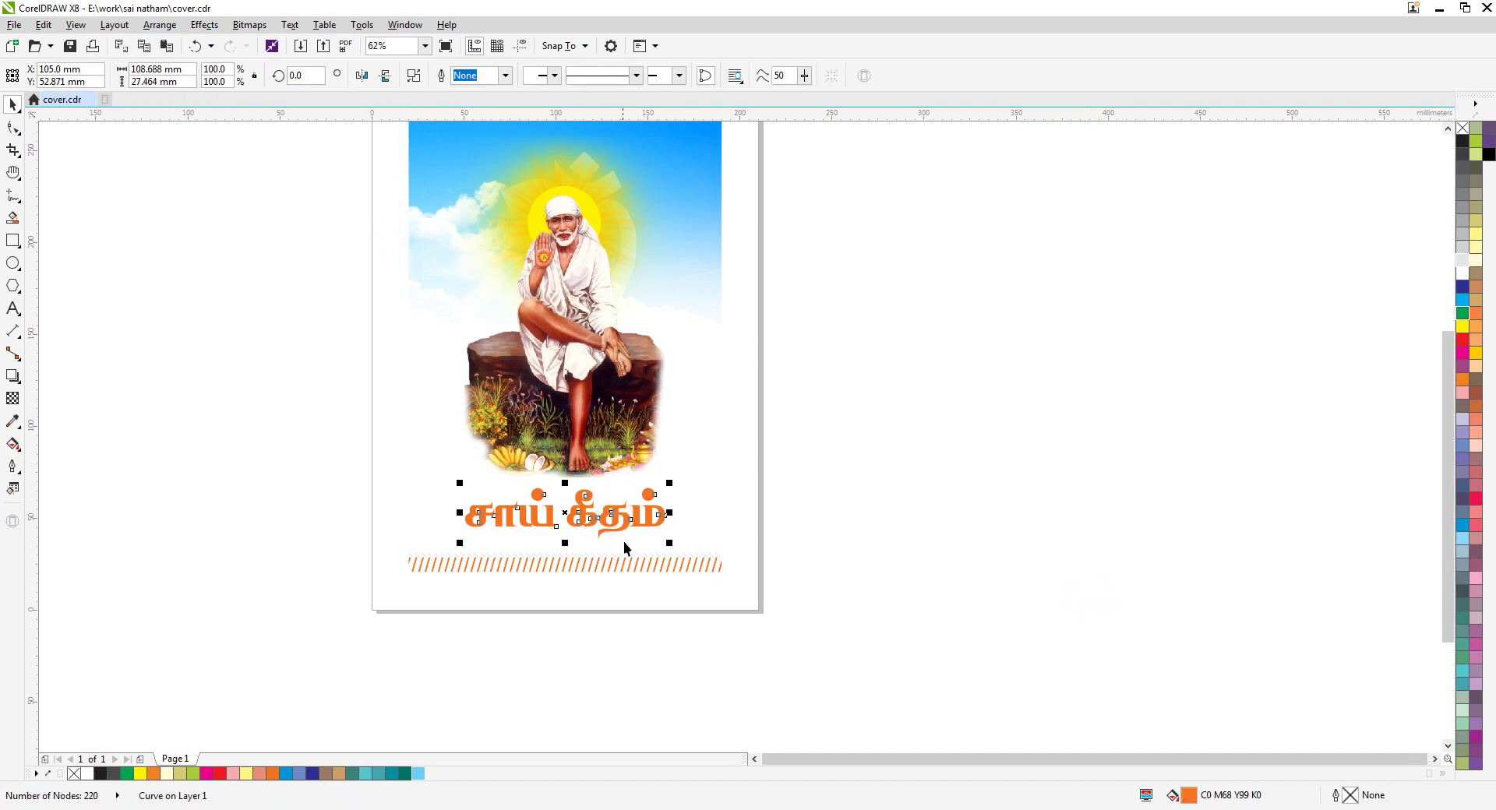
{"action": "scroll", "coordinate": [592, 518], "scroll_direction": "up", "scroll_amount": 3}
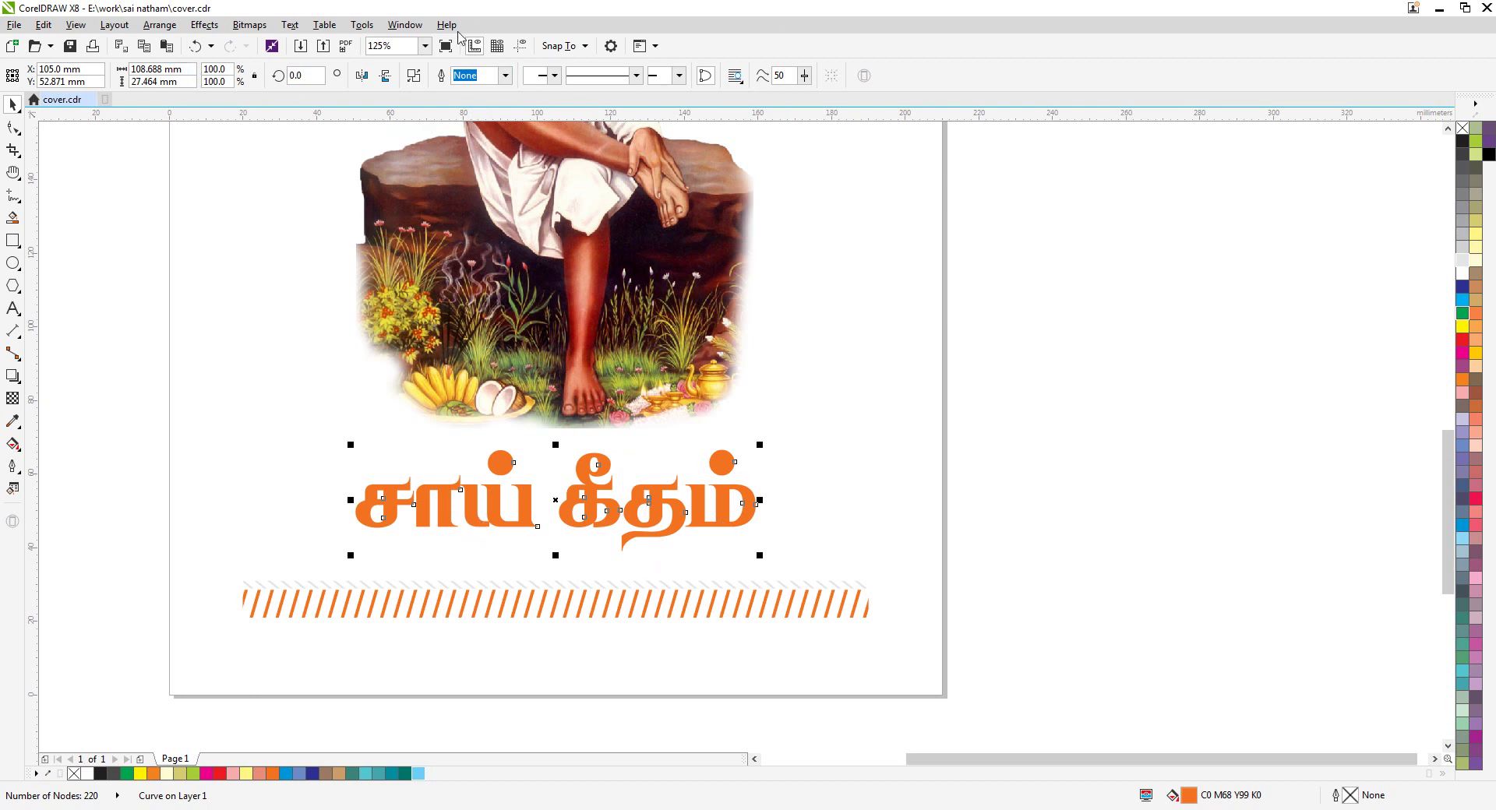
Select the converted Tamil title and display its curve nodes with the Shape tool, then return to the Pick tool.
{"action": "left_click", "coordinate": [1198, 467]}
{"action": "left_click", "coordinate": [672, 502]}
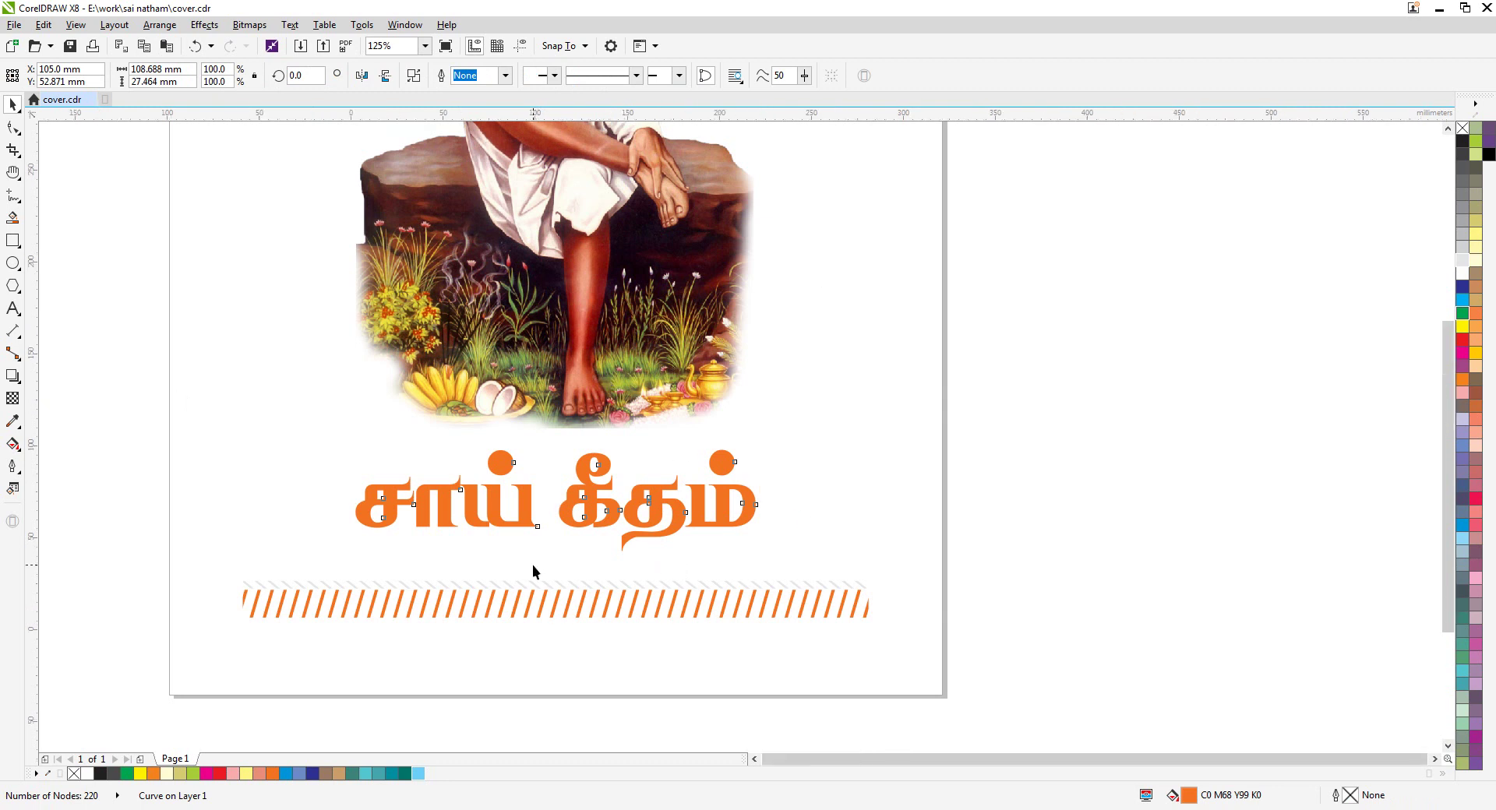
{"action": "scroll", "coordinate": [535, 573], "scroll_direction": "down", "scroll_amount": 3}
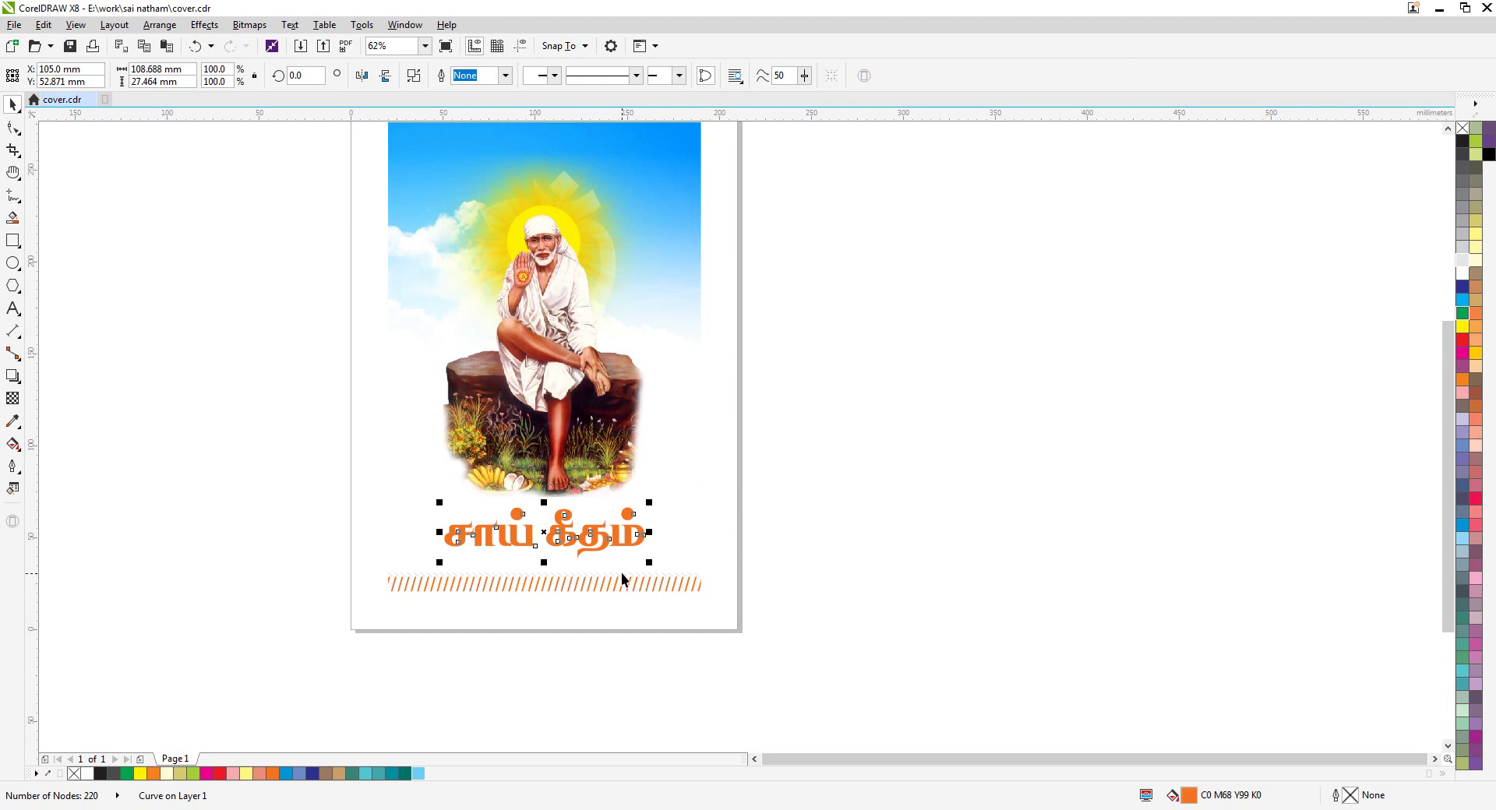
{"action": "left_click", "coordinate": [857, 516]}
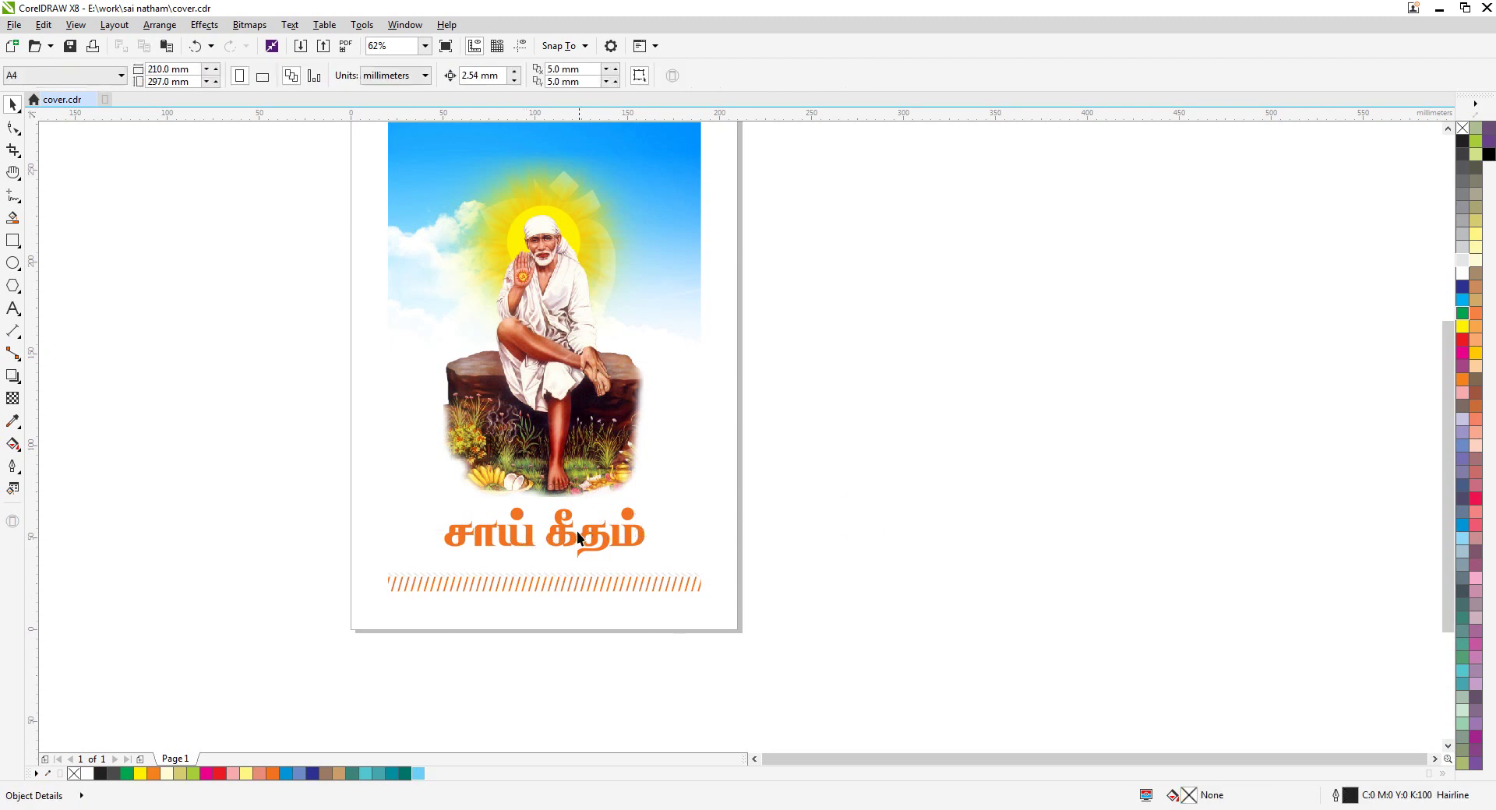
{"action": "left_click", "coordinate": [572, 531]}
{"action": "scroll", "coordinate": [572, 532], "scroll_direction": "up", "scroll_amount": 3}
{"action": "double_click", "coordinate": [551, 526]}
{"action": "left_click", "coordinate": [494, 586]}
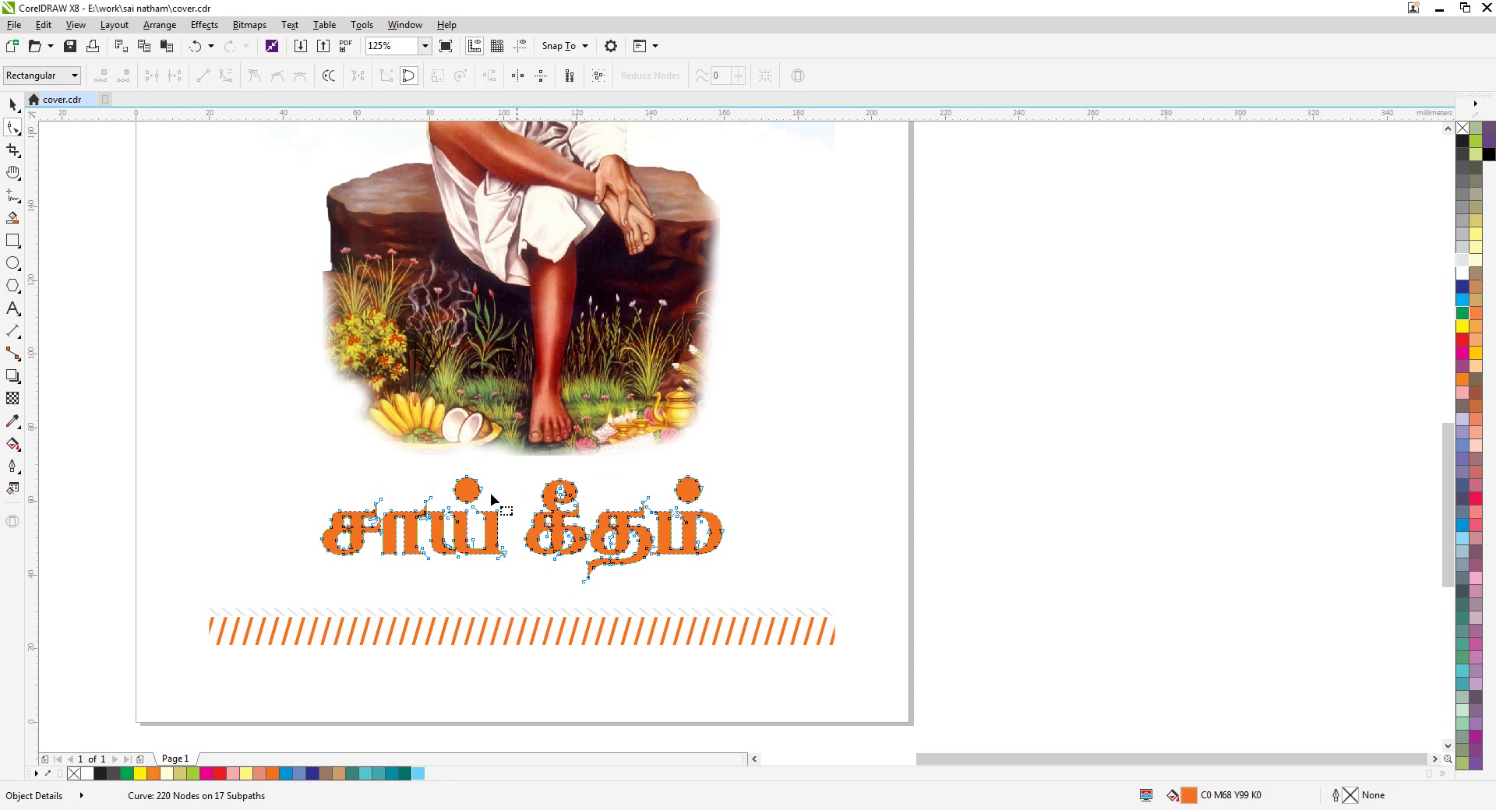
{"action": "left_click", "coordinate": [12, 104]}
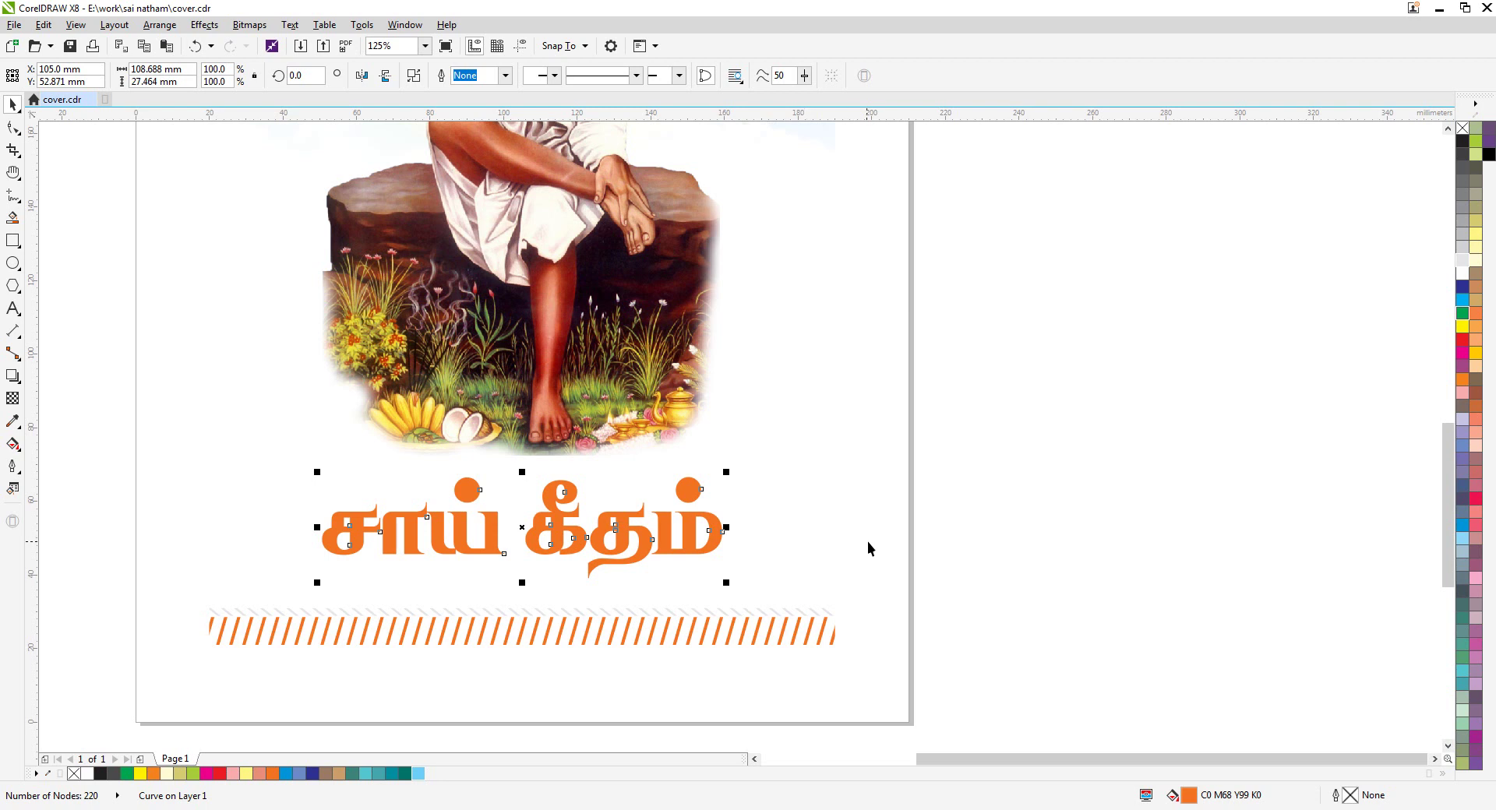
Examine the edges of the converted Tamil lettering at close range and reselect the title.
{"action": "left_click", "coordinate": [1046, 526]}
{"action": "key", "text": "z"}
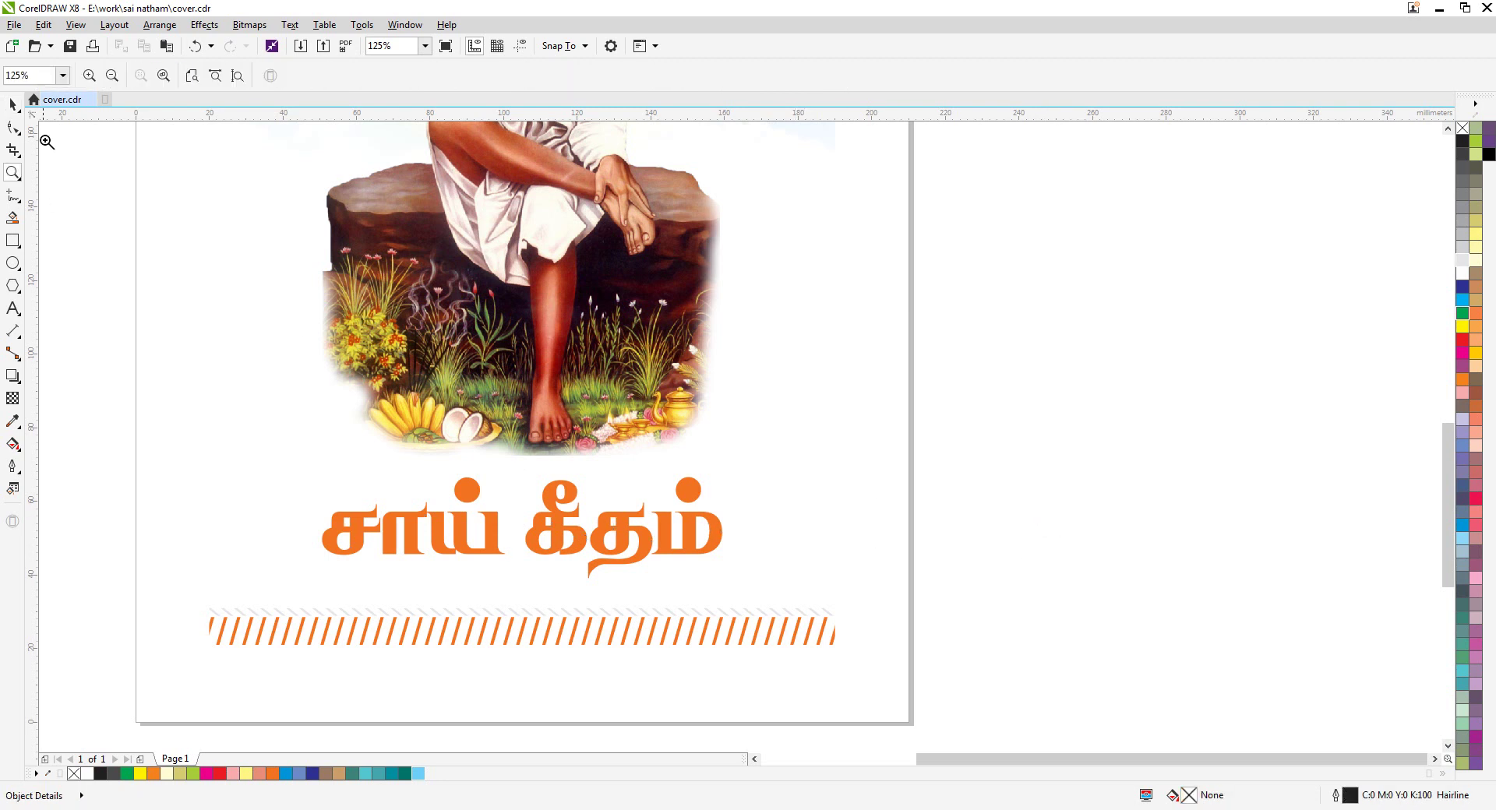
{"action": "left_click", "coordinate": [568, 524]}
{"action": "key", "text": "space"}
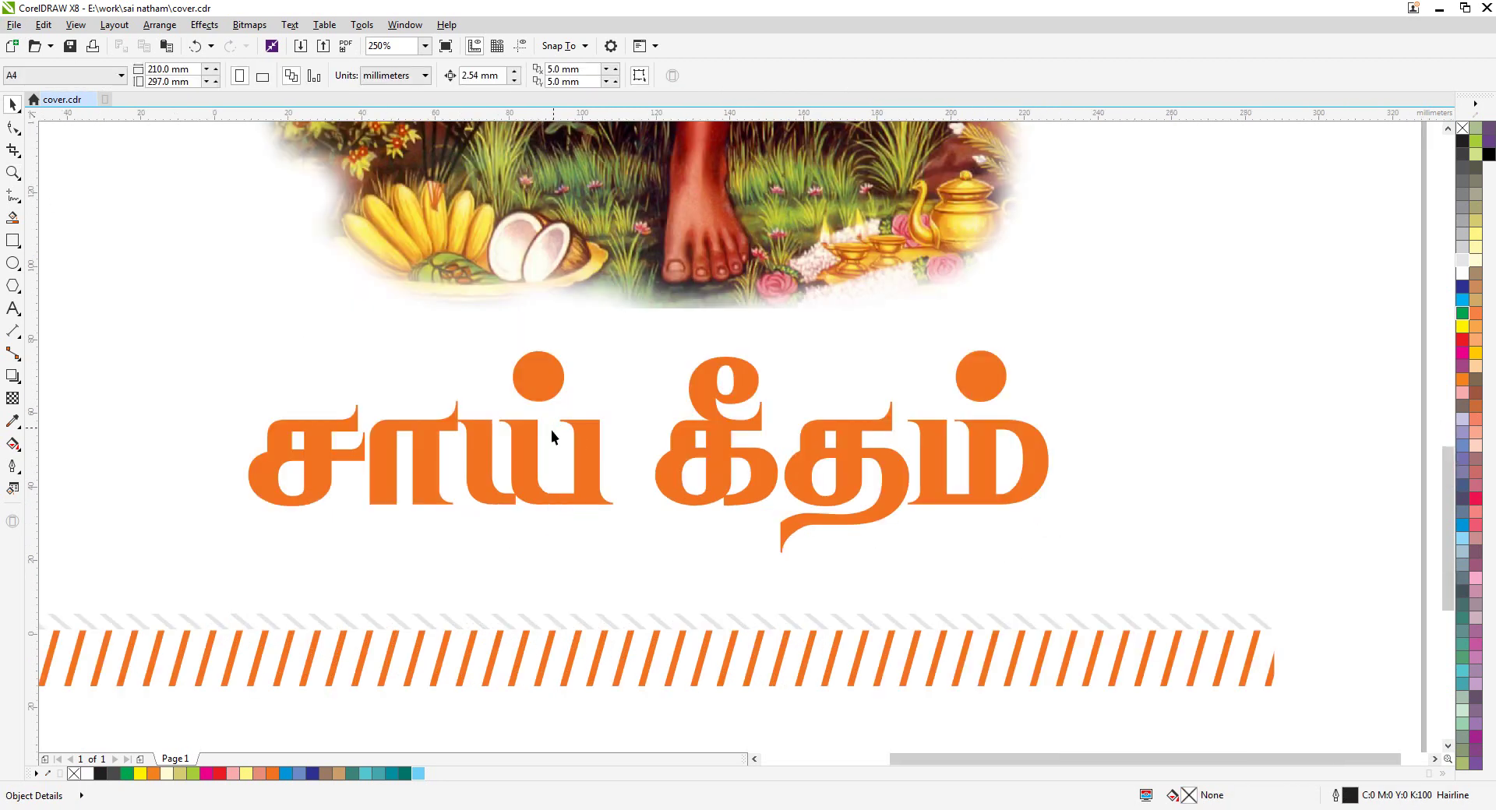
{"action": "scroll", "coordinate": [550, 433], "scroll_direction": "down", "scroll_amount": 2}
{"action": "left_click", "coordinate": [577, 450]}
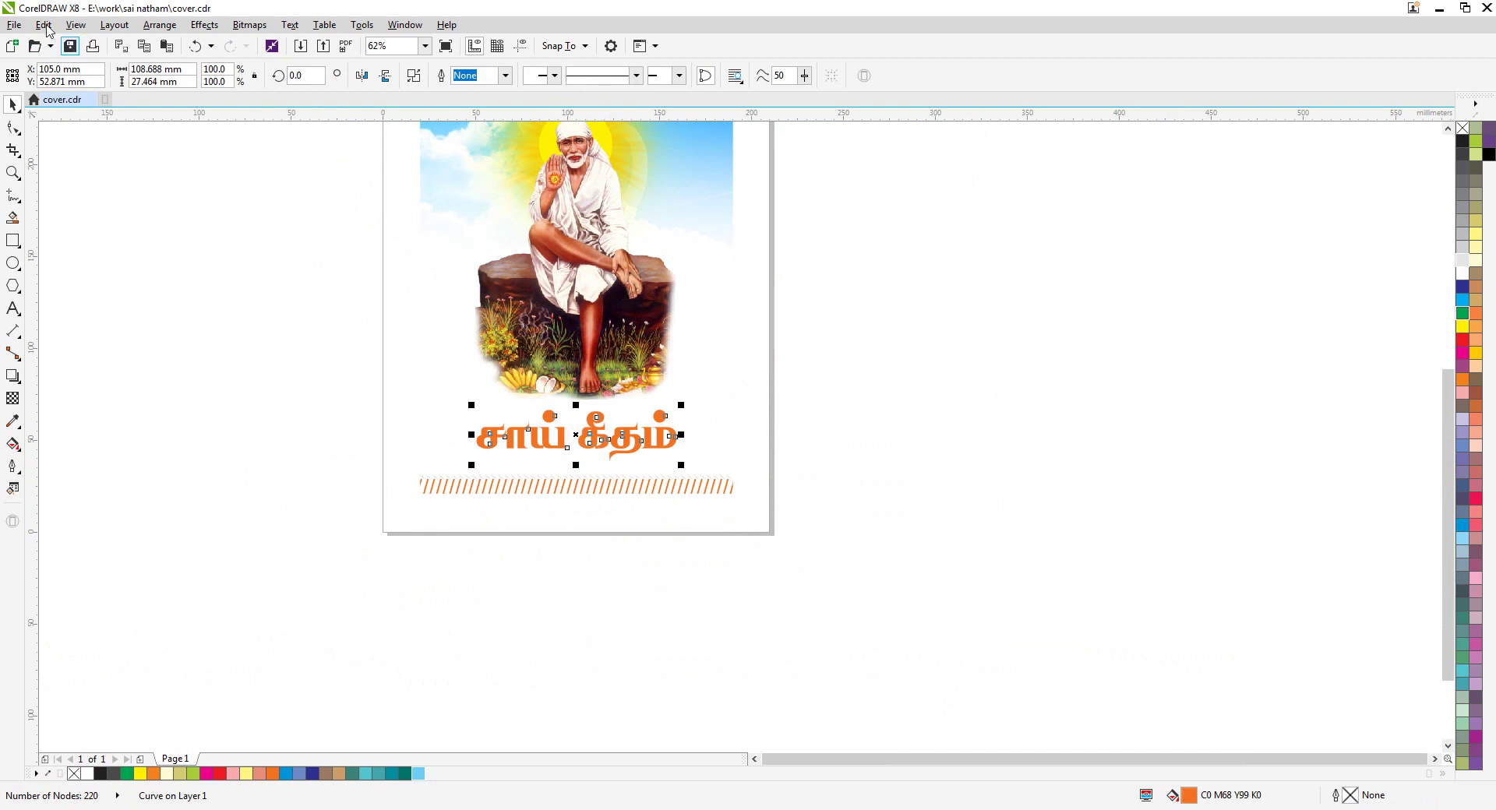
Review the Save As options and file name for cover.cdr, and close the dialog without saving.
{"action": "left_click", "coordinate": [16, 25]}
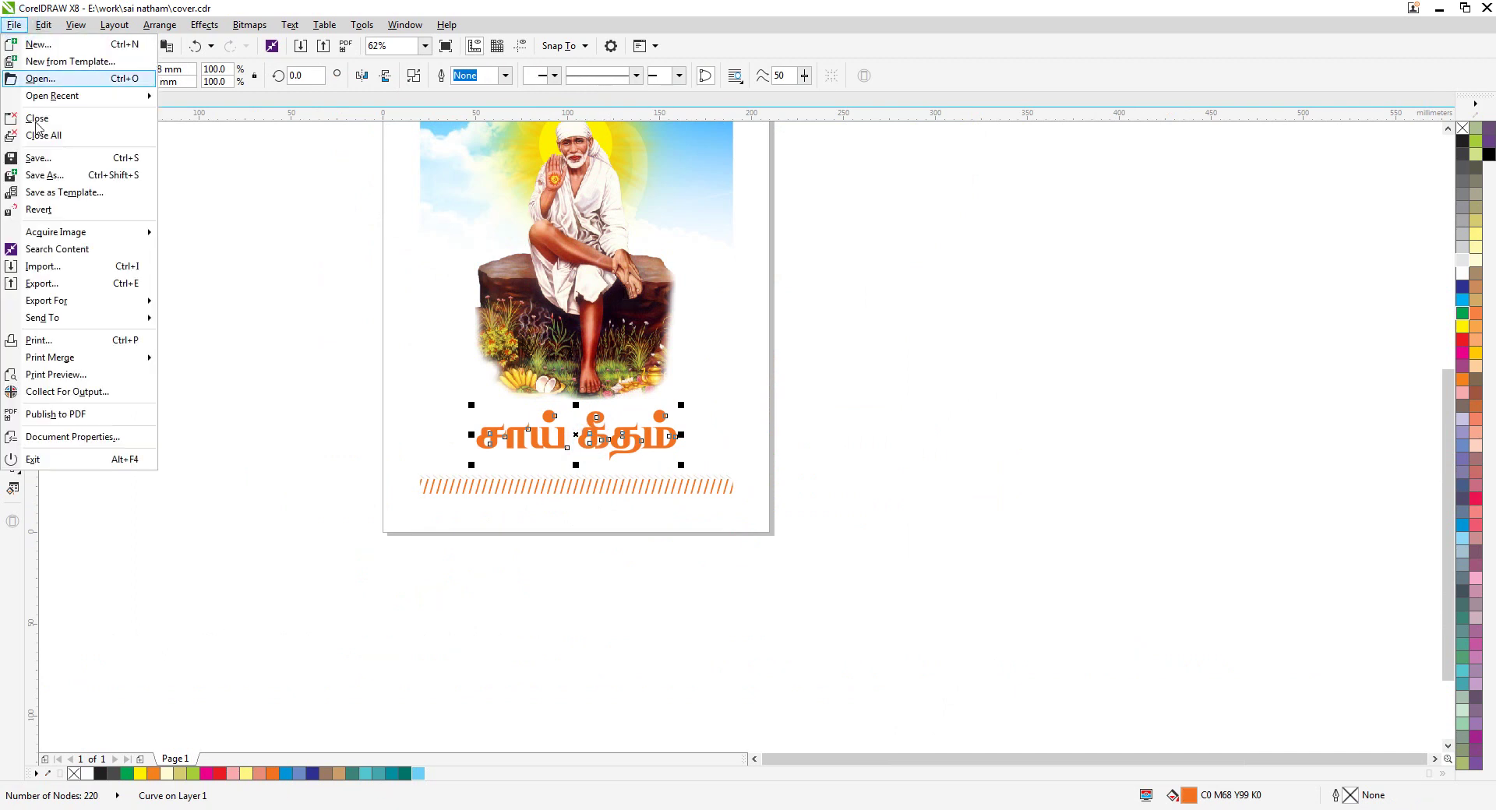
{"action": "left_click", "coordinate": [97, 178]}
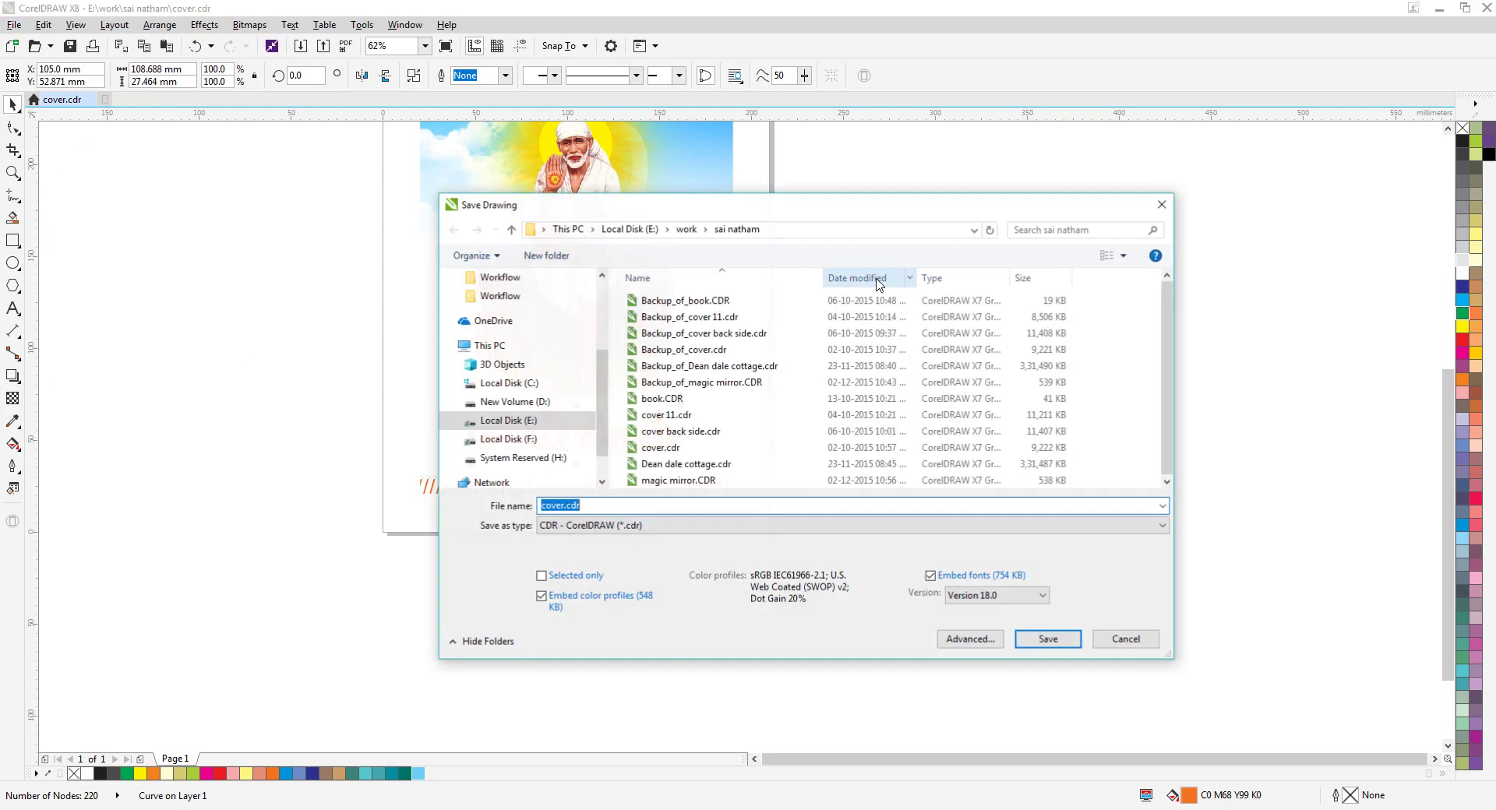
{"action": "mouse_move", "coordinate": [807, 216]}
{"action": "left_mouse_down"}
{"action": "mouse_move", "coordinate": [846, 225]}
{"action": "mouse_move", "coordinate": [850, 206]}
{"action": "left_mouse_up"}
{"action": "left_click", "coordinate": [644, 496]}
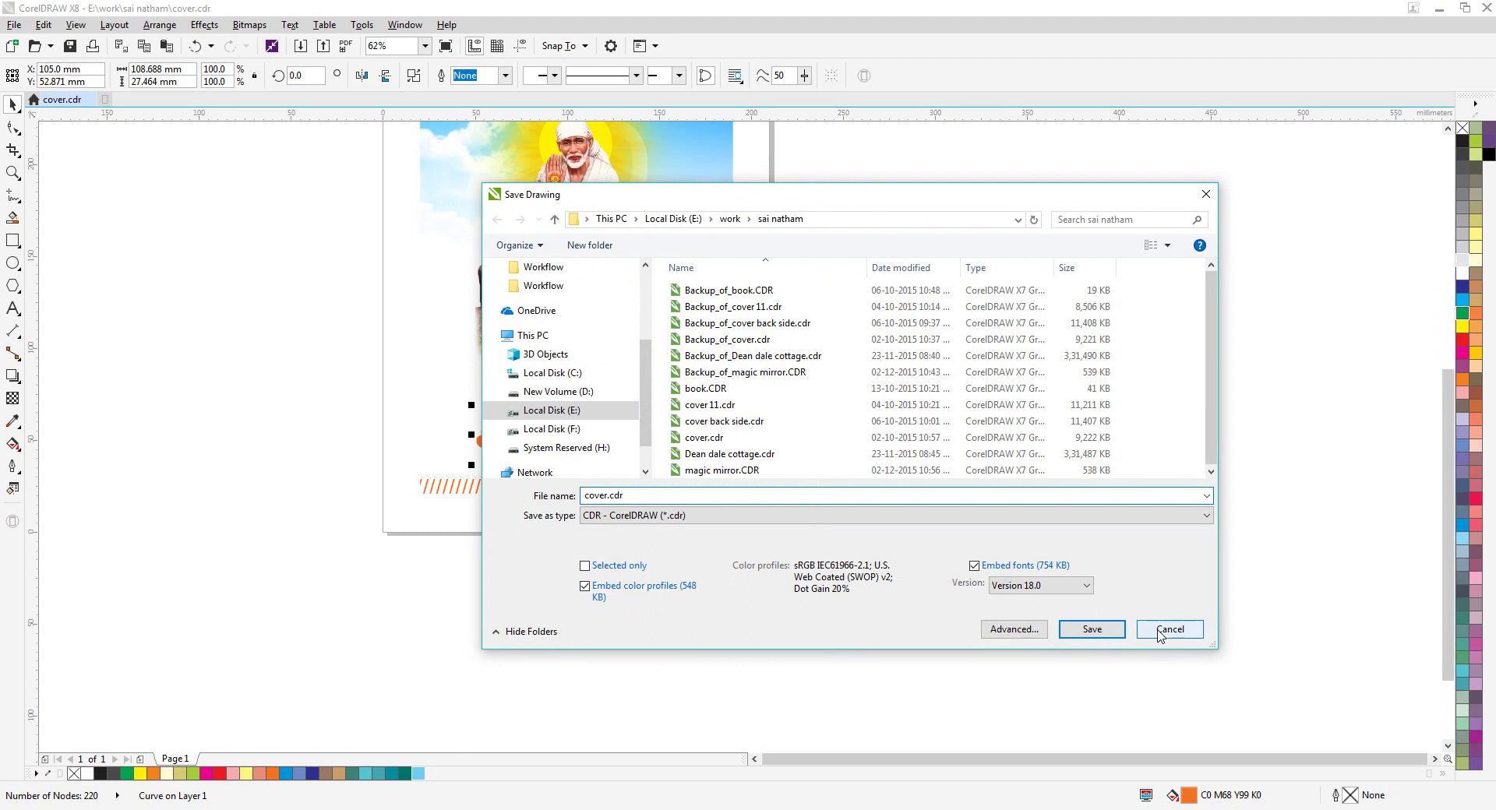
{"action": "double_click", "coordinate": [643, 495]}
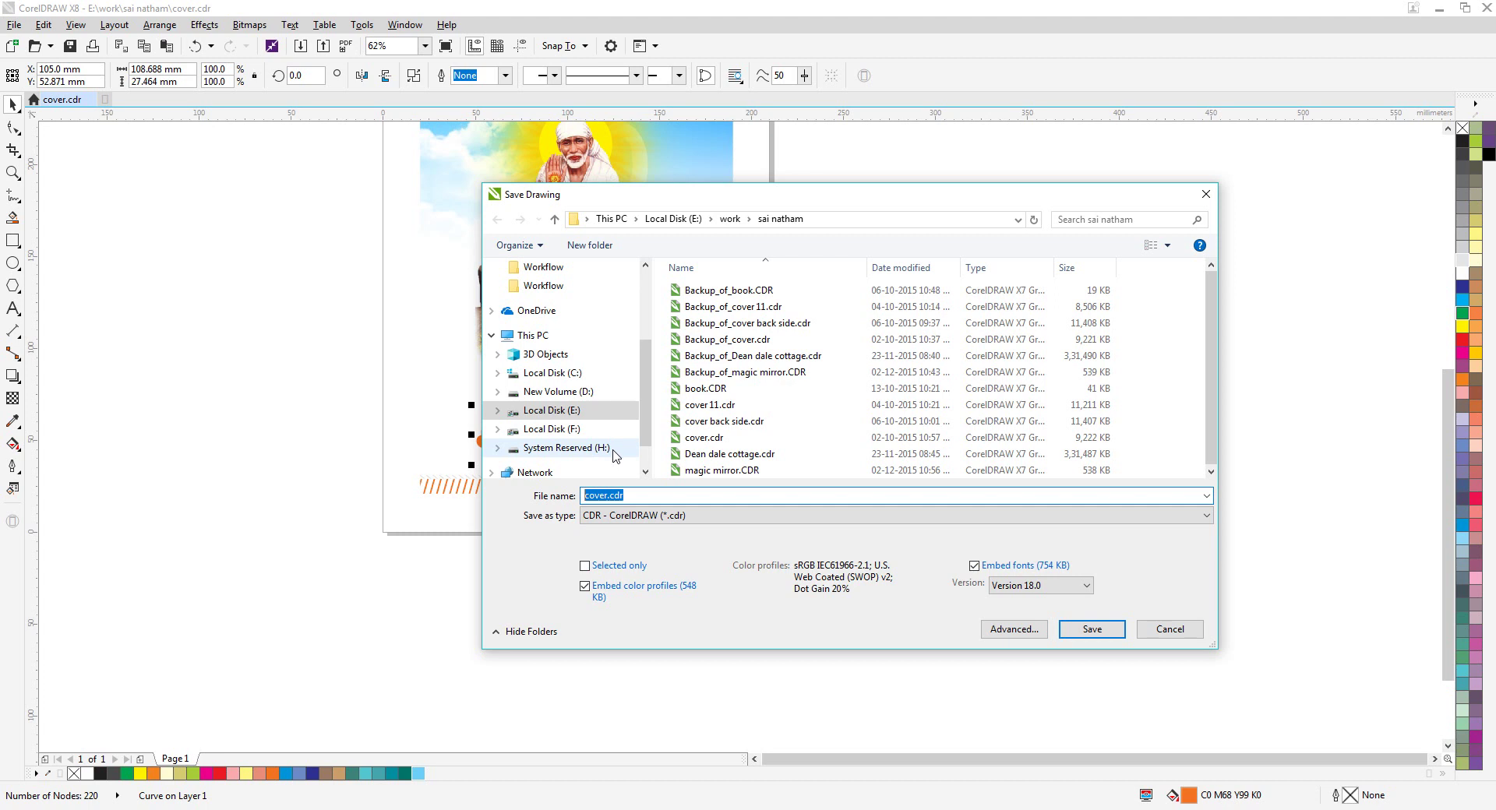
{"action": "left_click", "coordinate": [1171, 630]}
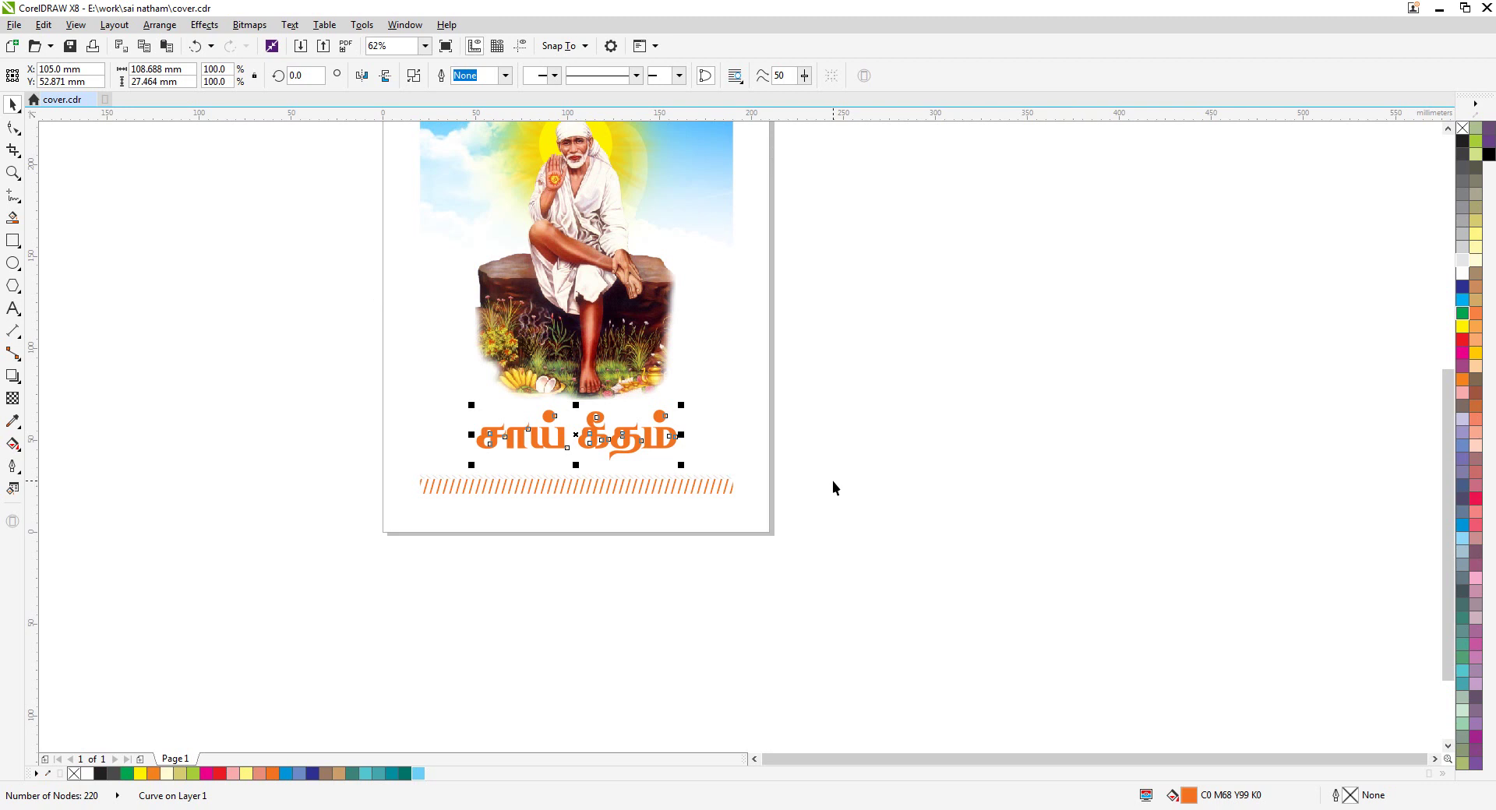
Undo the conversion to curves so the Tamil title is editable text again, and select the title.
{"action": "scroll", "coordinate": [832, 487], "scroll_direction": "up", "scroll_amount": 3}
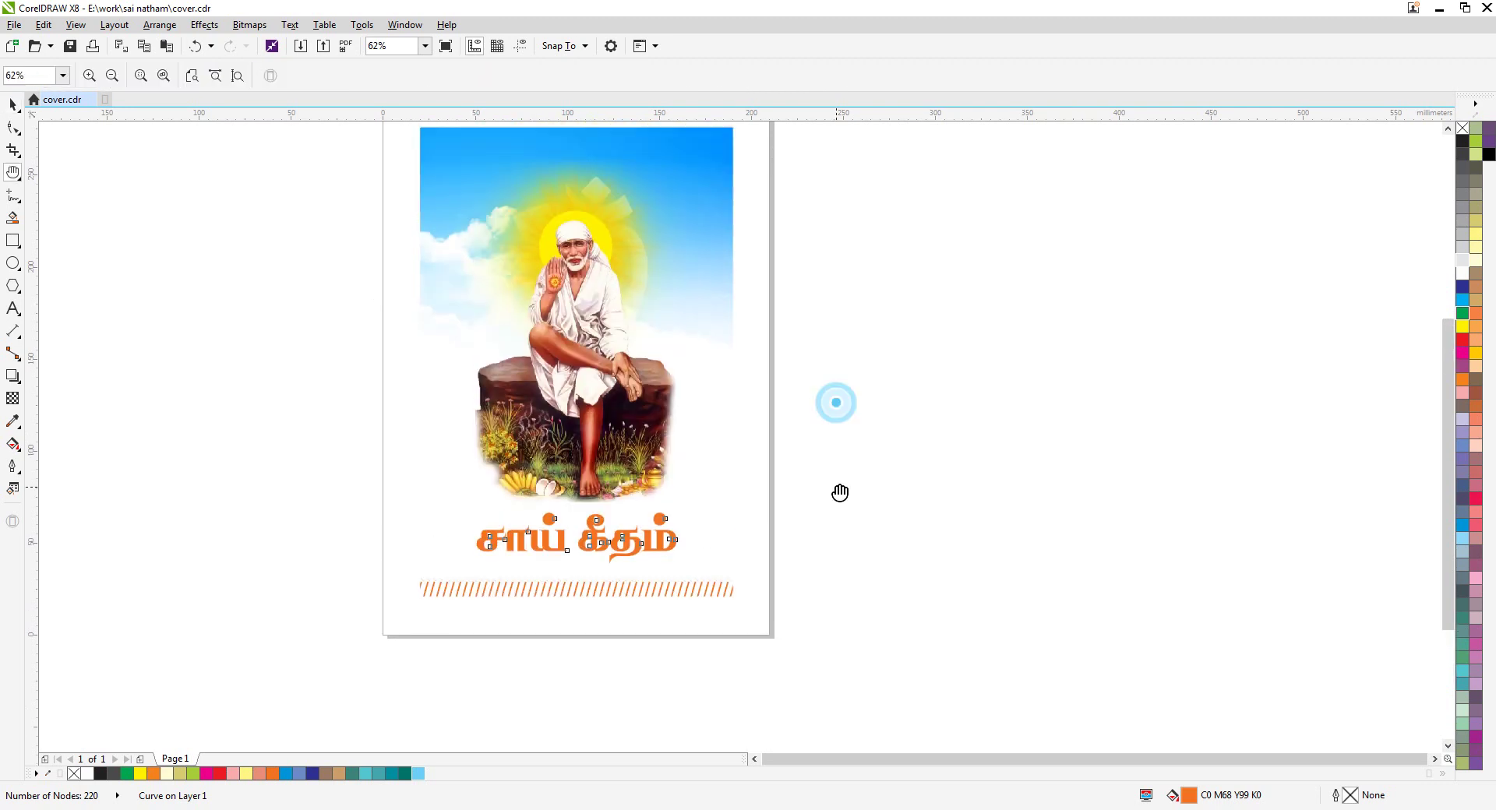
{"action": "left_click", "coordinate": [864, 469]}
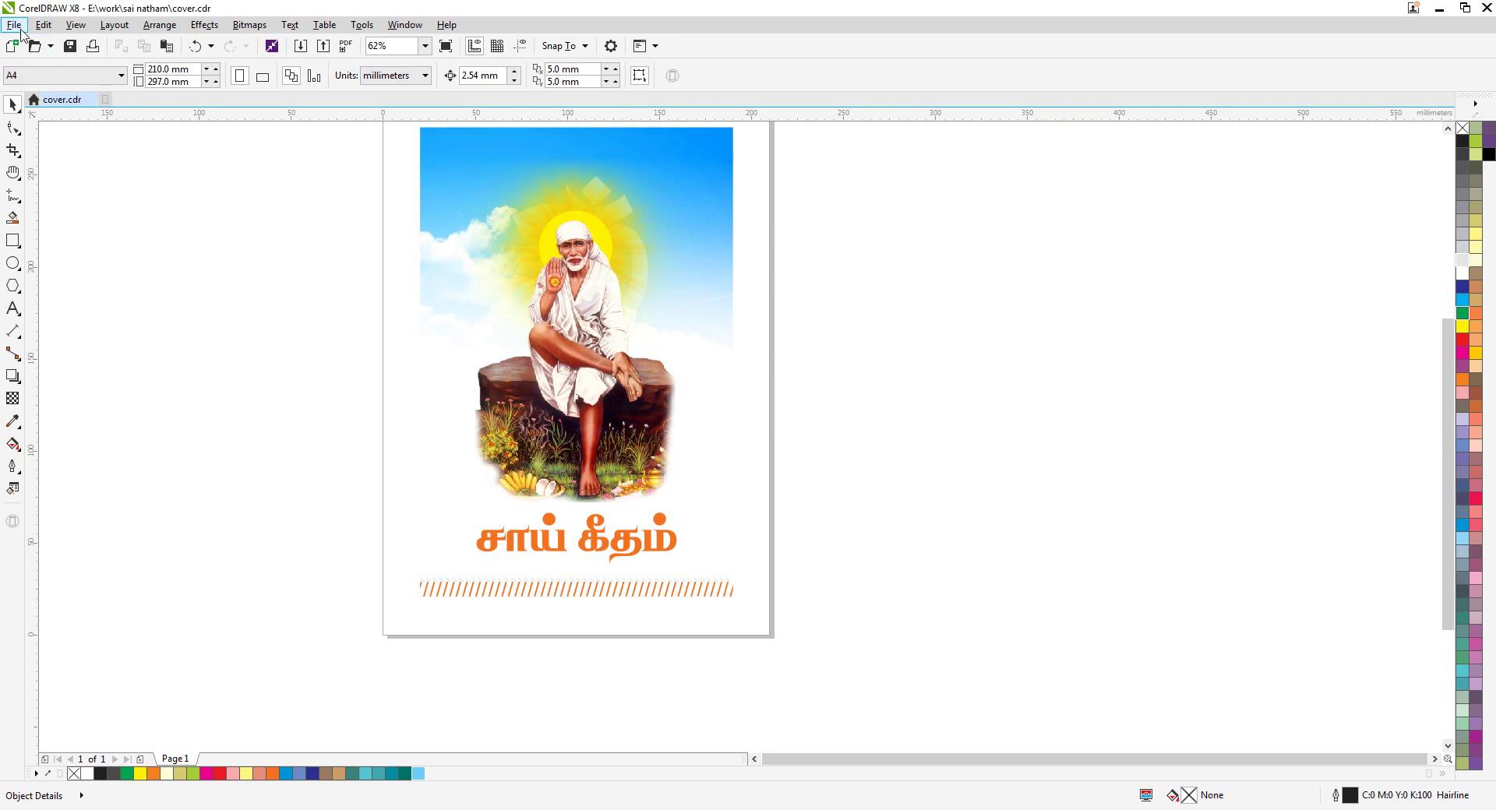
{"action": "key", "text": "h"}
{"action": "left_click_drag", "start_coordinate": [988, 384], "coordinate": [988, 420]}
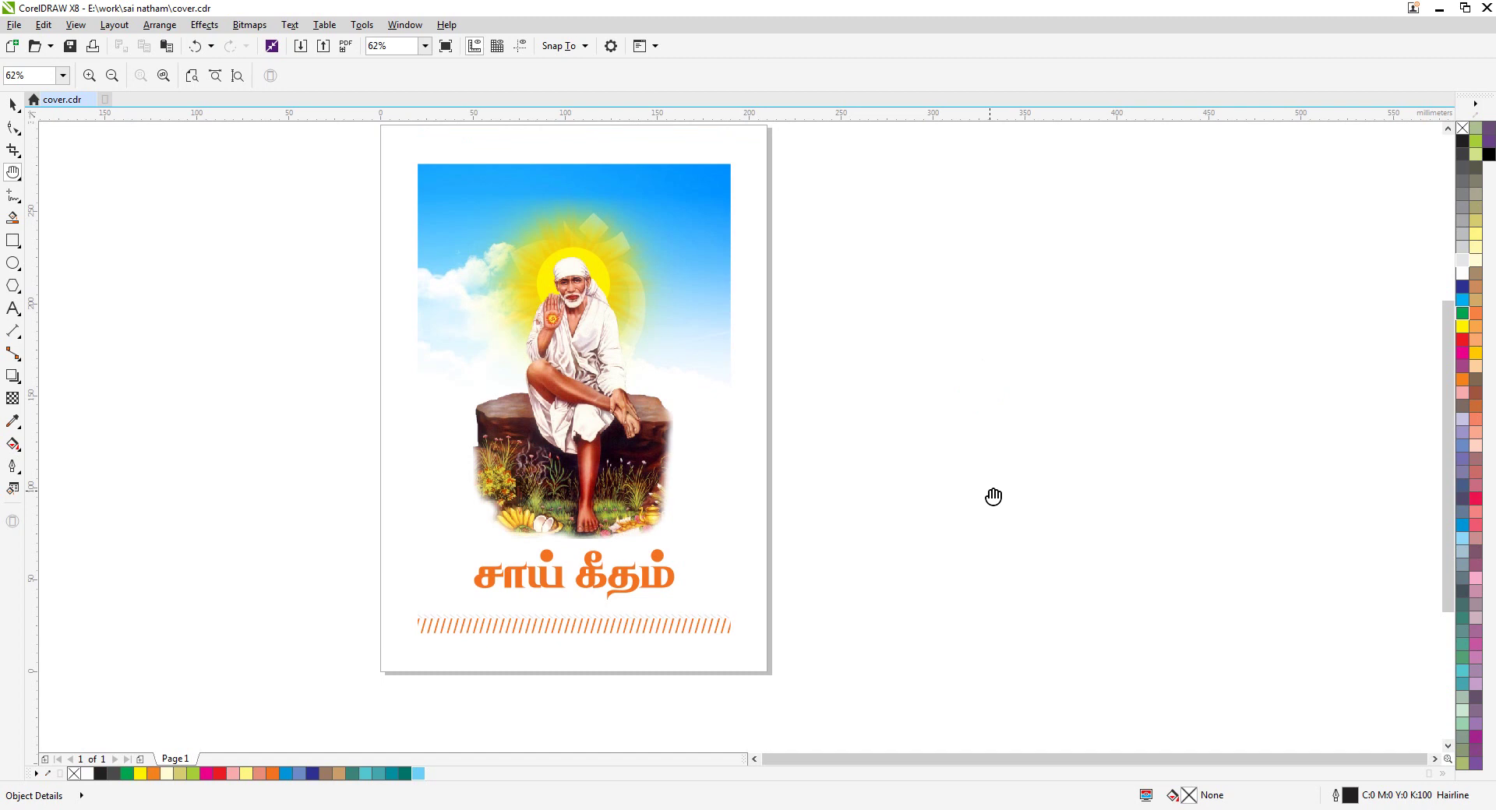
{"action": "key", "text": "space"}
{"action": "left_click", "coordinate": [619, 575]}
{"action": "key", "text": "ctrl+z"}
{"action": "key", "text": "ctrl+z"}
{"action": "left_click", "coordinate": [573, 580]}
{"action": "left_click", "coordinate": [581, 573]}
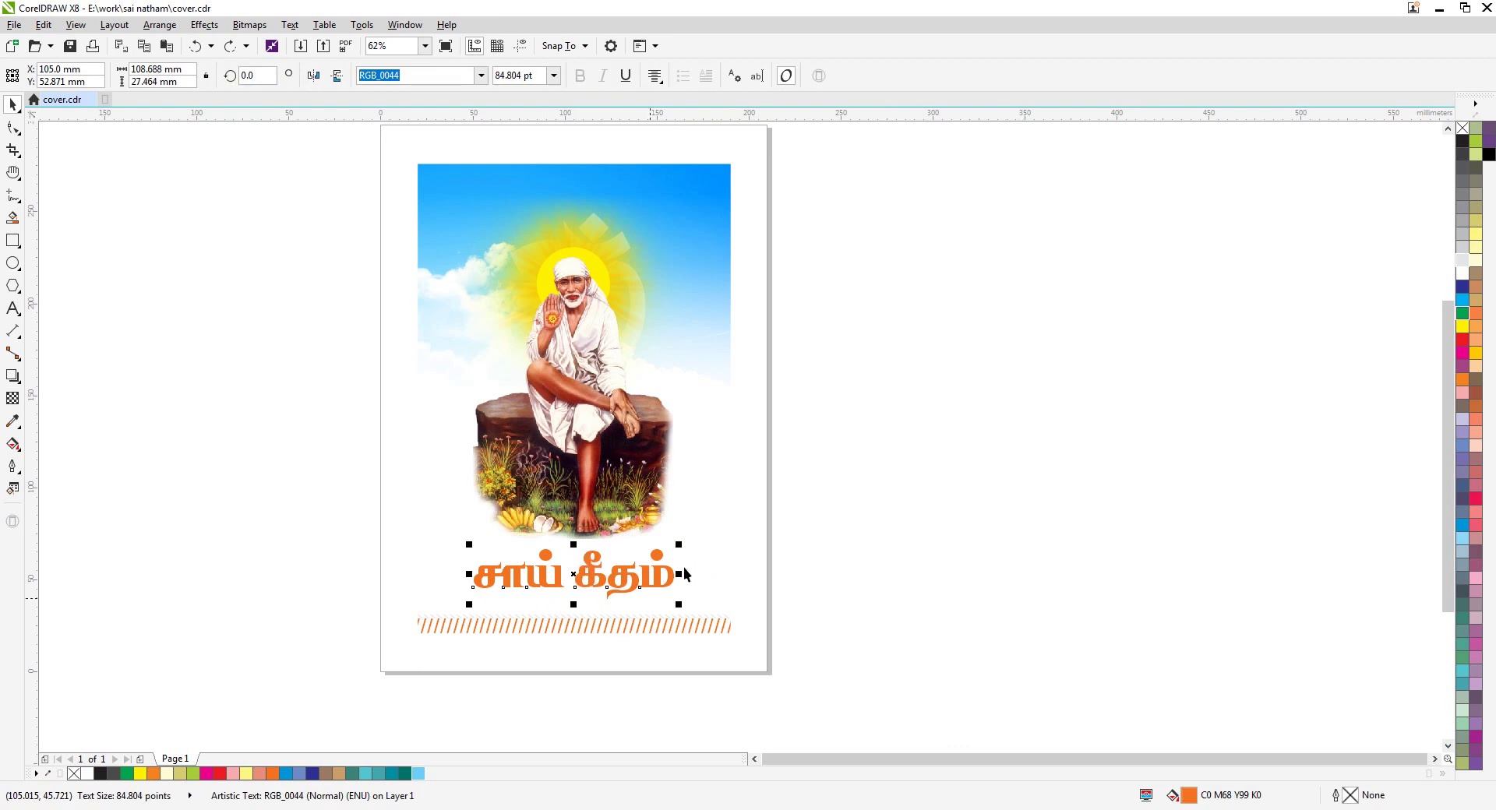
Try the Times New Roman font on the restored title text and undo the font change.
{"action": "left_click", "coordinate": [481, 76]}
{"action": "left_click", "coordinate": [444, 120]}
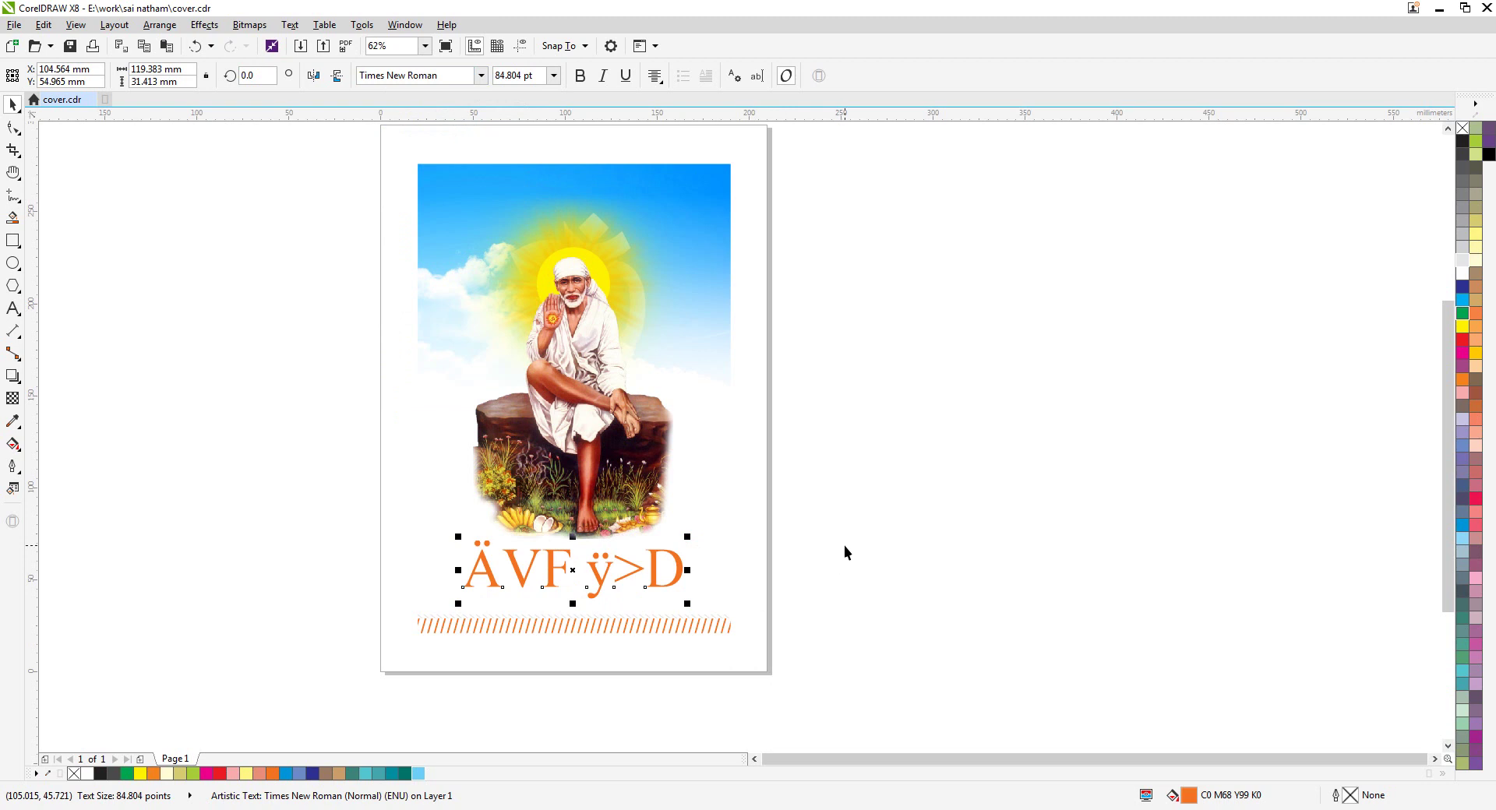
{"action": "key", "text": "ctrl+z"}
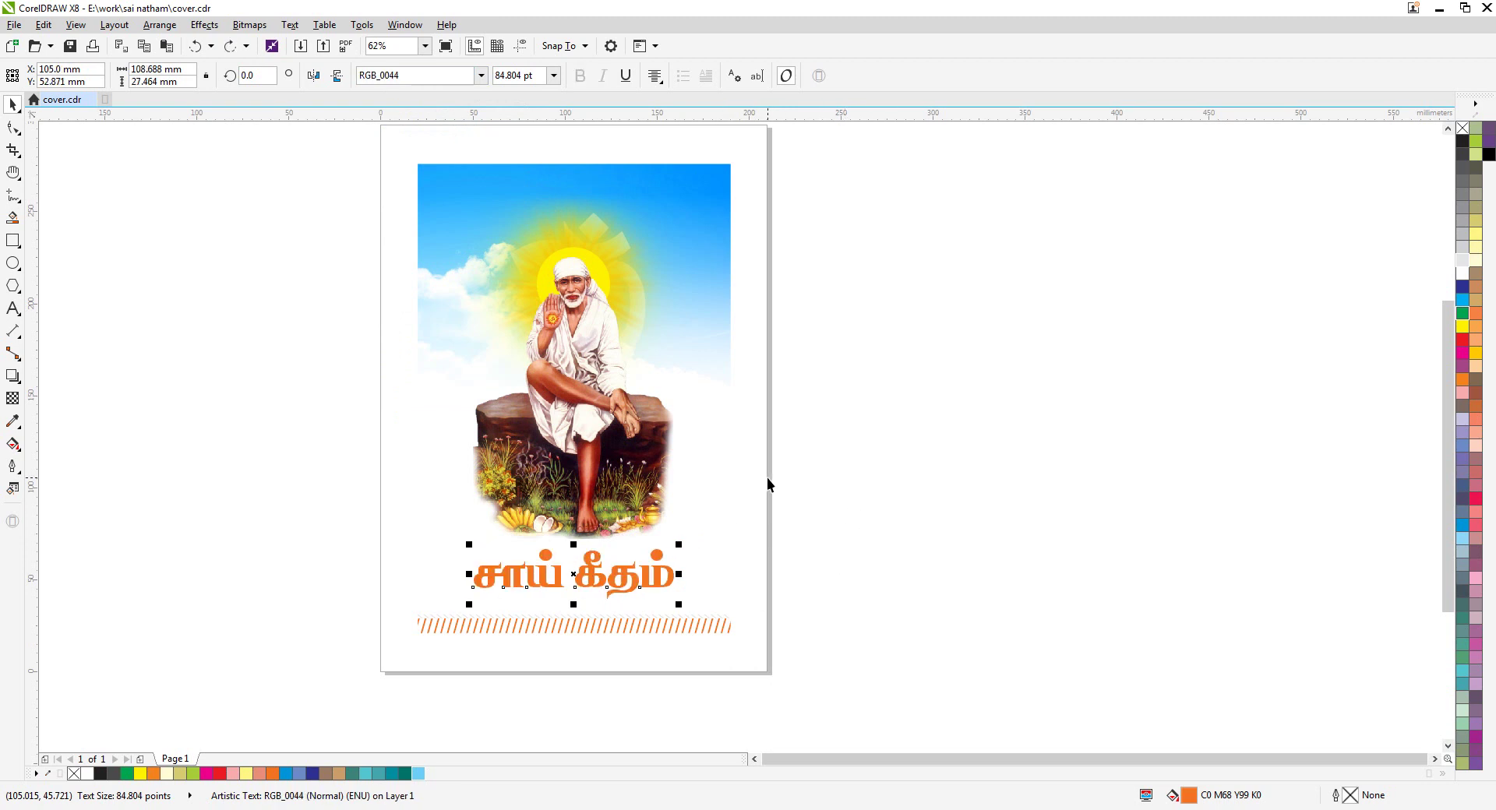
{"action": "left_click", "coordinate": [65, 81]}
{"action": "left_click", "coordinate": [14, 24]}
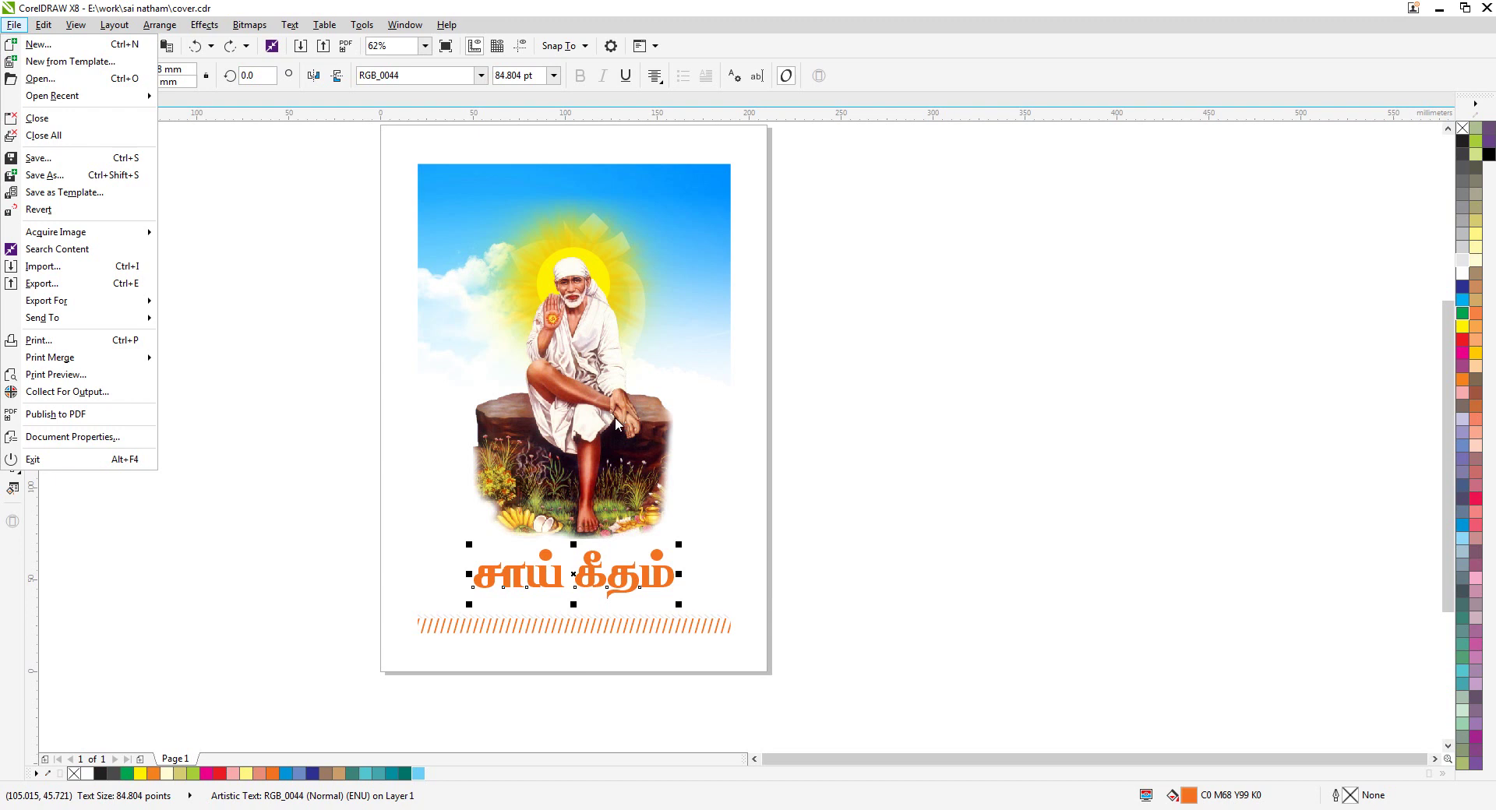
{"action": "left_click", "coordinate": [999, 358]}
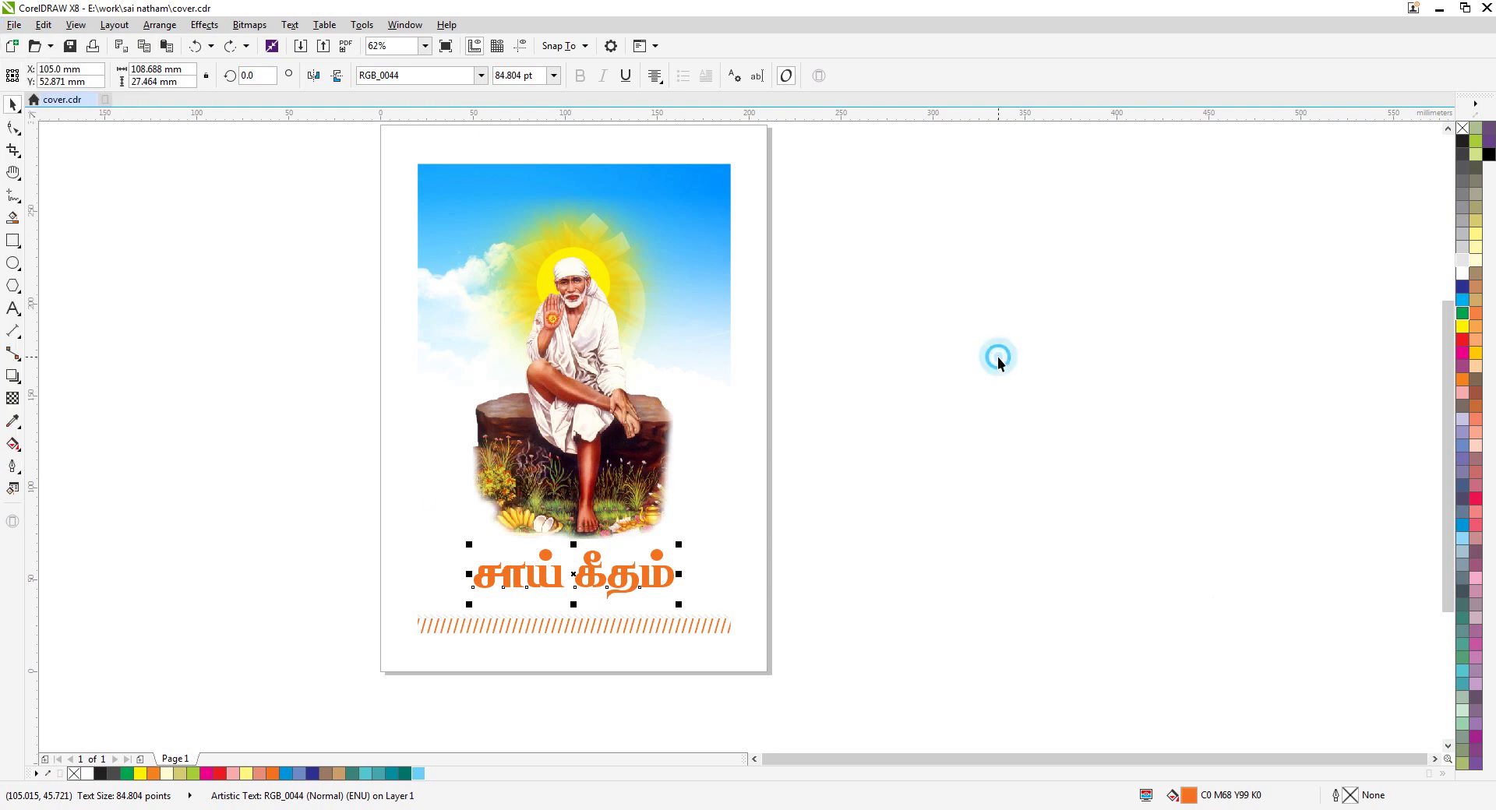
Switch to the Windows desktop and create a new folder there named corel.
{"action": "left_click", "coordinate": [1440, 9]}
{"action": "right_click", "coordinate": [681, 230]}
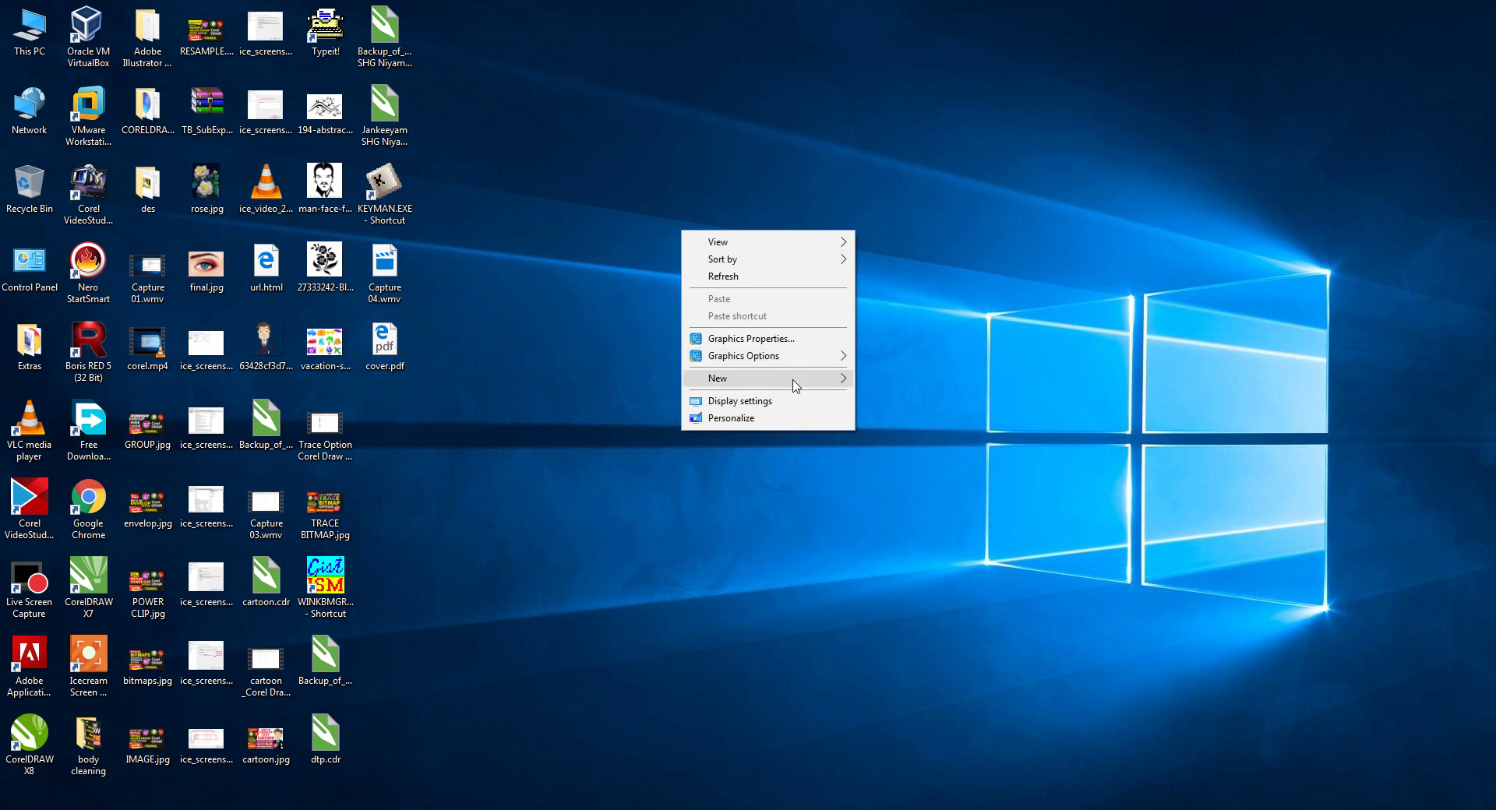
{"action": "mouse_move", "coordinate": [748, 378]}
{"action": "left_click", "coordinate": [920, 380]}
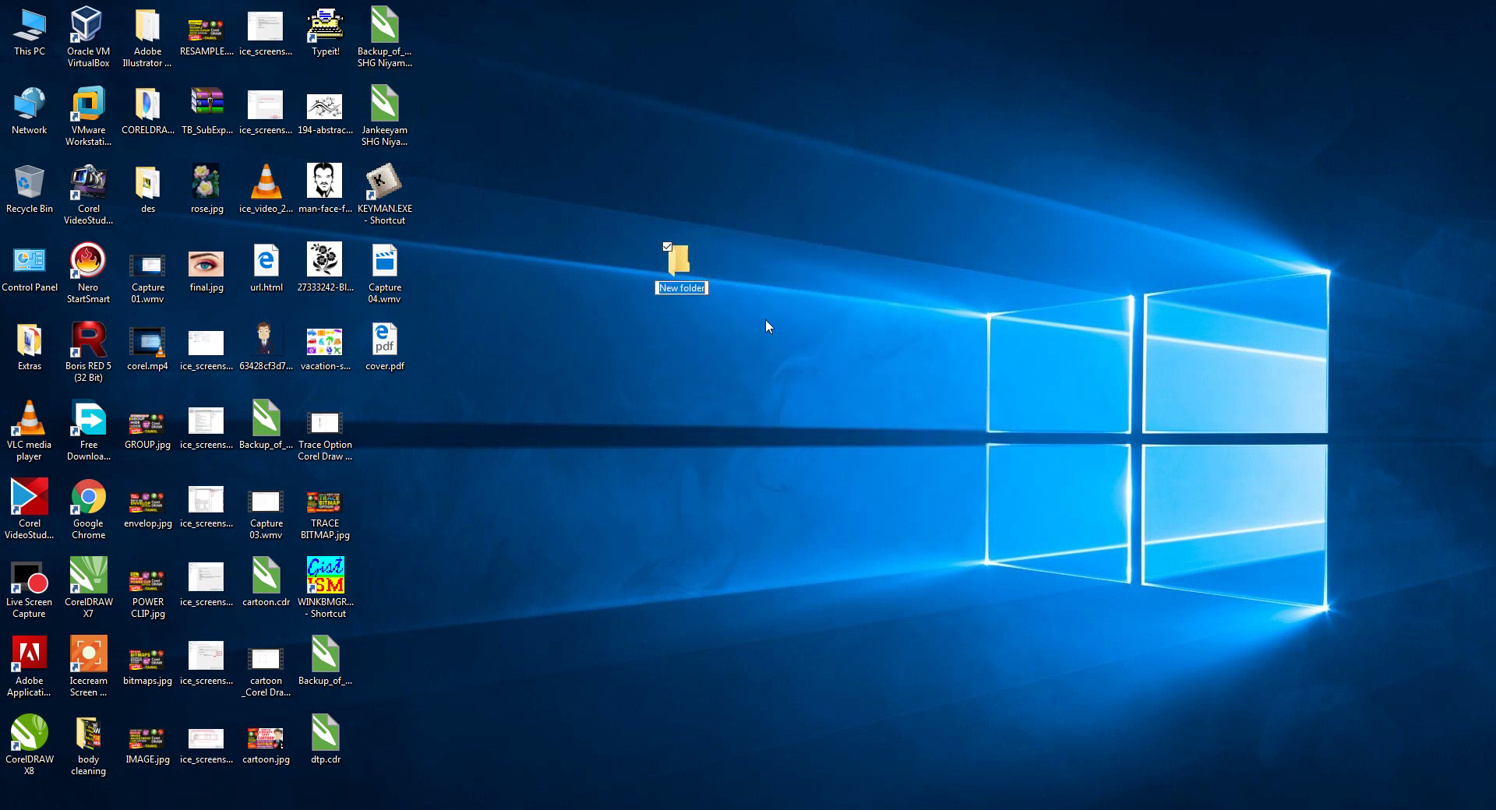
{"action": "type", "text": "corel"}
{"action": "key", "text": "Return"}
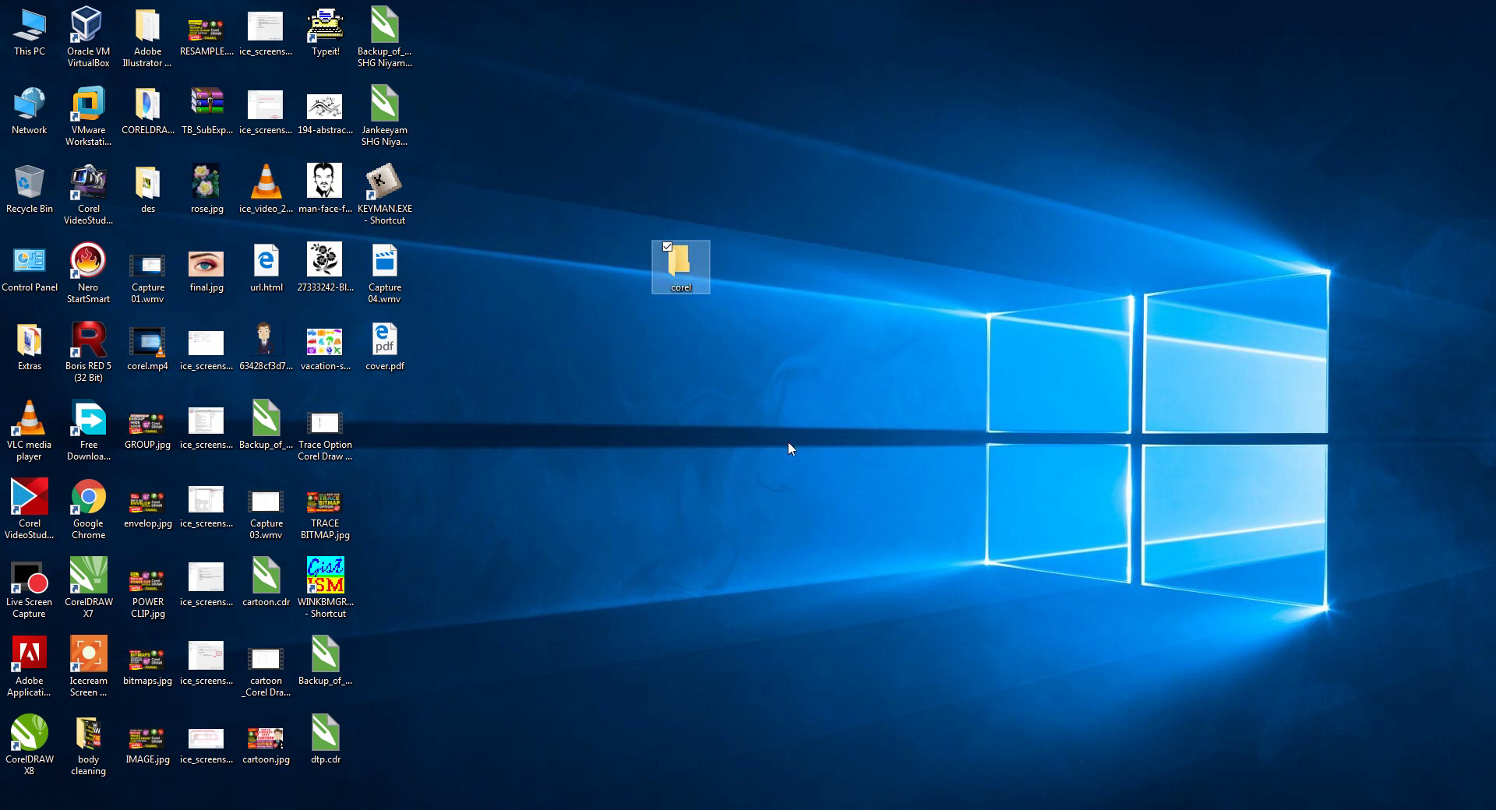
Return to CorelDRAW and start Collect For Output, automatically gathering all files associated with the document.
{"action": "left_click", "coordinate": [177, 806]}
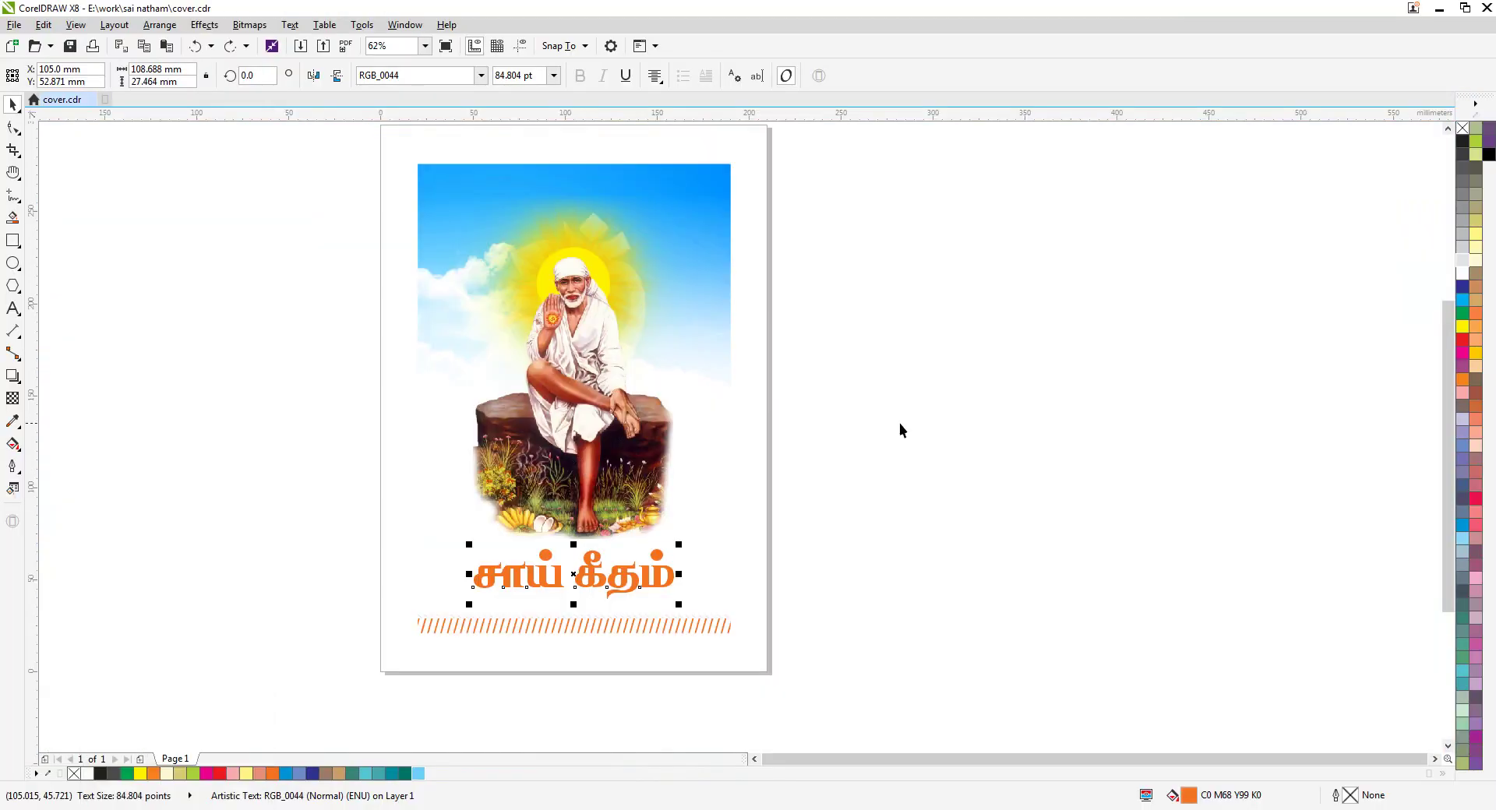
{"action": "left_click", "coordinate": [14, 24]}
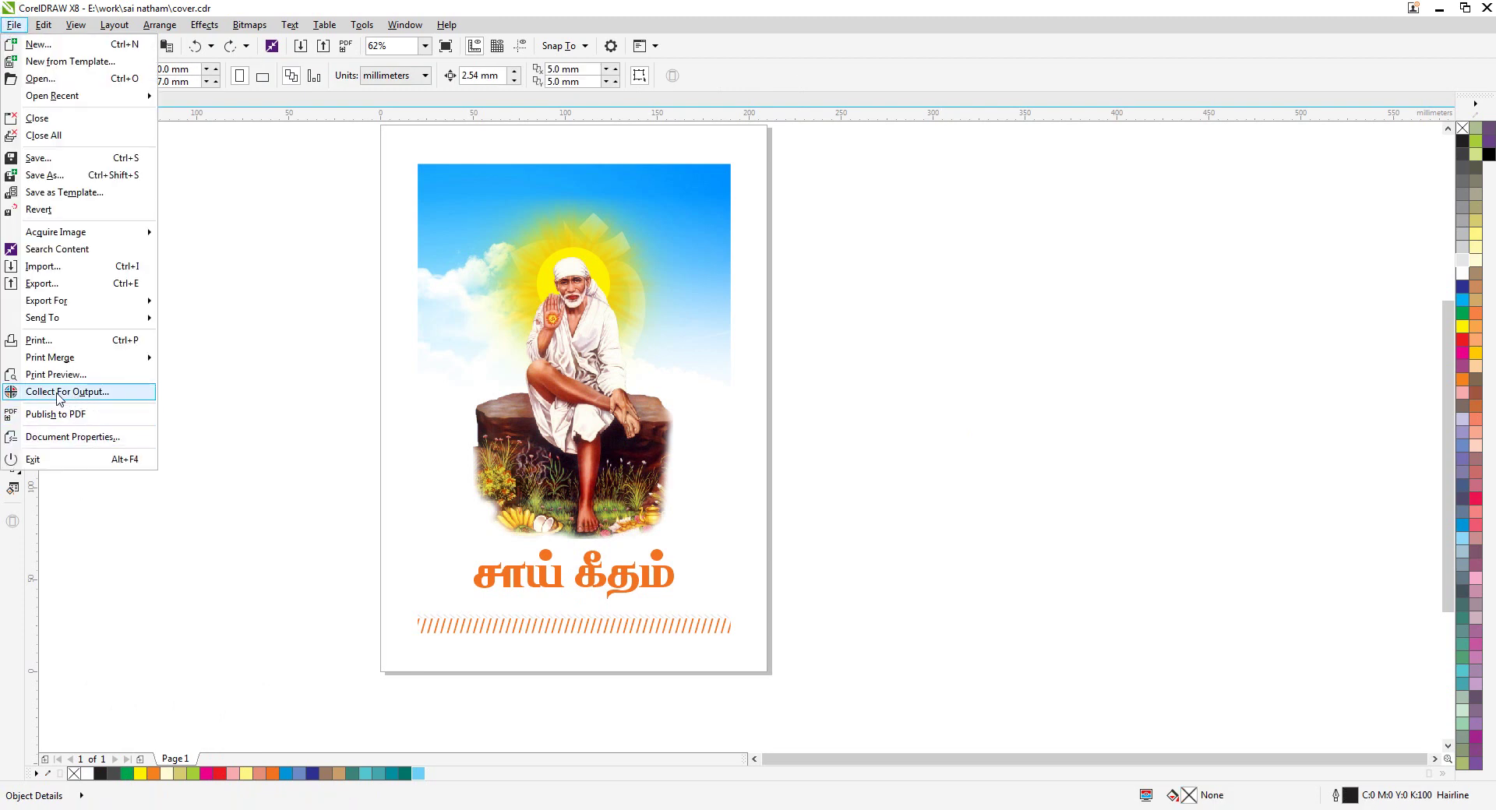
{"action": "left_click", "coordinate": [60, 395]}
{"action": "left_click_drag", "start_coordinate": [752, 265], "coordinate": [900, 231]}
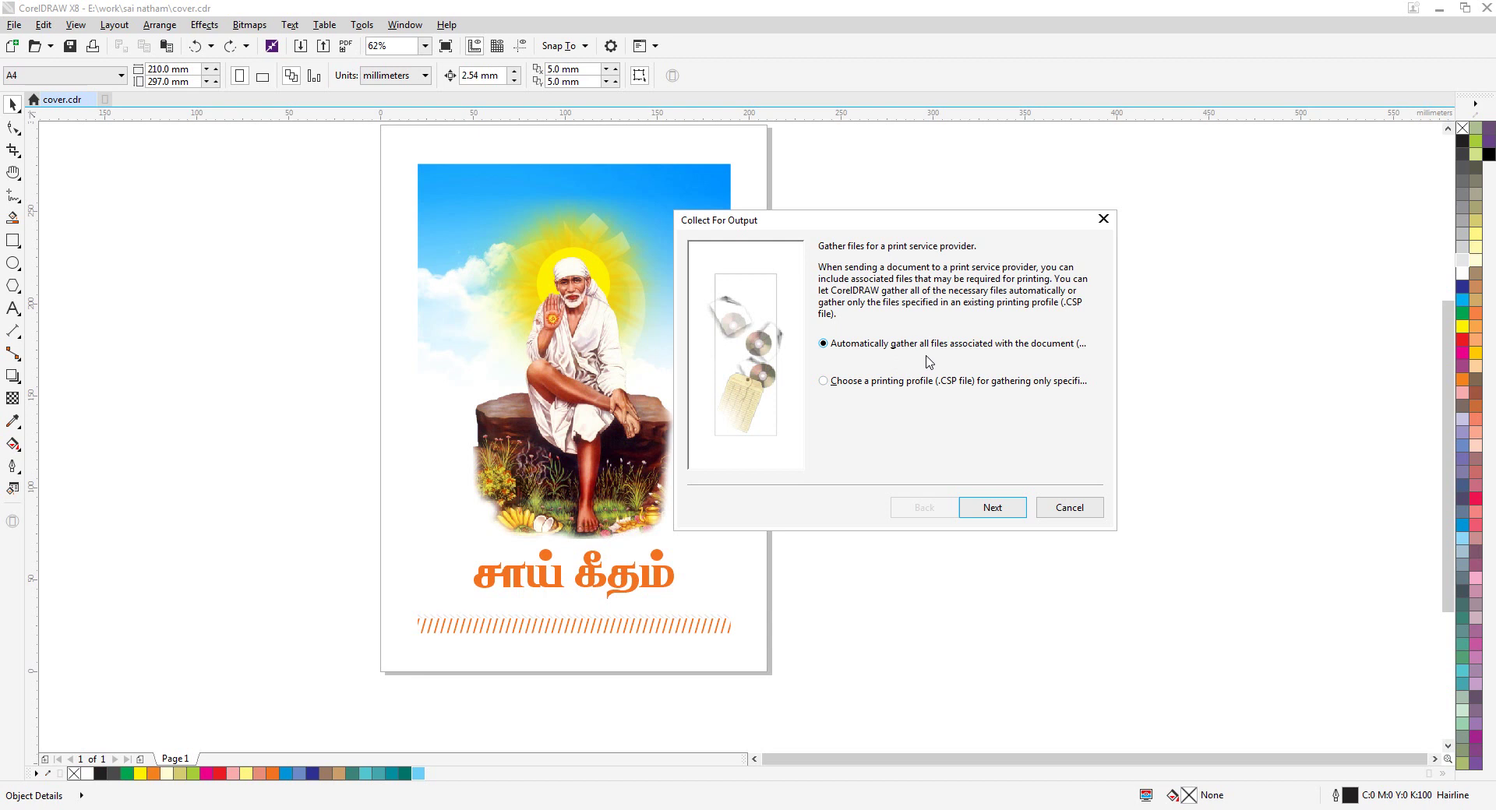
{"action": "left_click", "coordinate": [898, 222]}
{"action": "left_click_drag", "start_coordinate": [898, 222], "coordinate": [982, 251]}
{"action": "left_click", "coordinate": [1079, 537]}
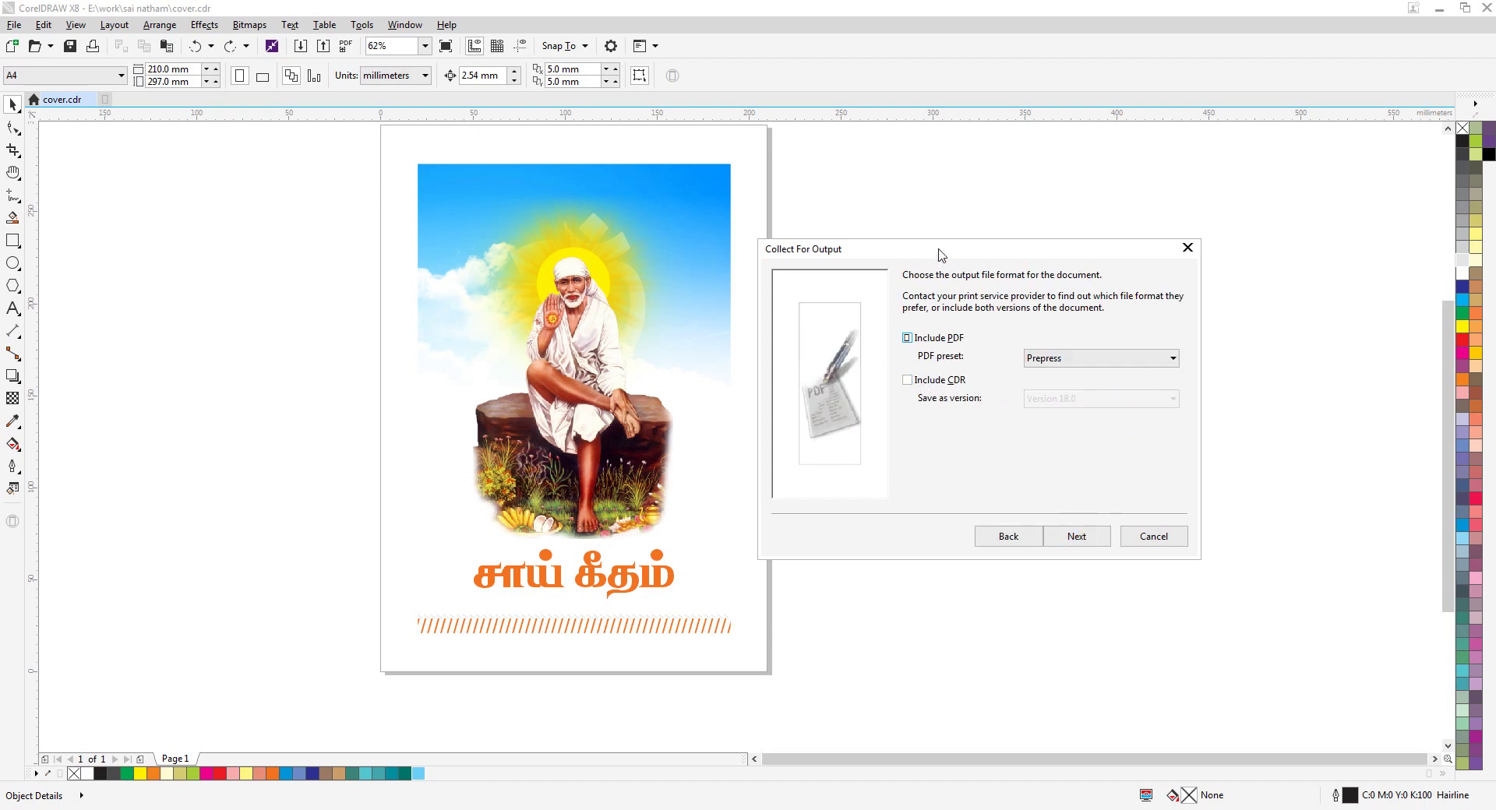
Include a CDR copy saved as Version 14.0 alongside the Prepress PDF in the collected output.
{"action": "left_click_drag", "start_coordinate": [938, 251], "coordinate": [958, 258]}
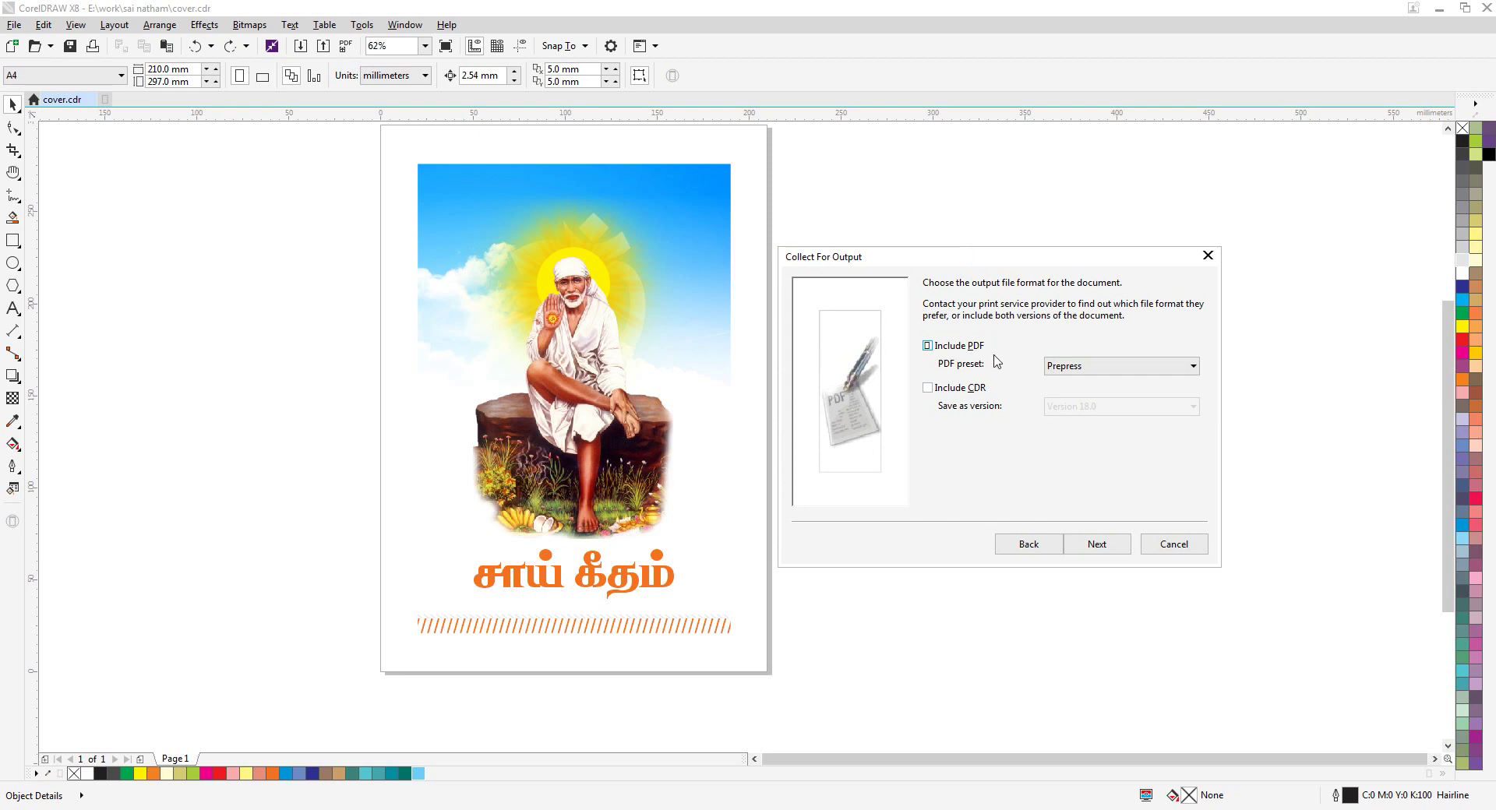
{"action": "left_click", "coordinate": [927, 387]}
{"action": "left_click_drag", "start_coordinate": [1005, 257], "coordinate": [976, 246]}
{"action": "left_click", "coordinate": [1114, 395]}
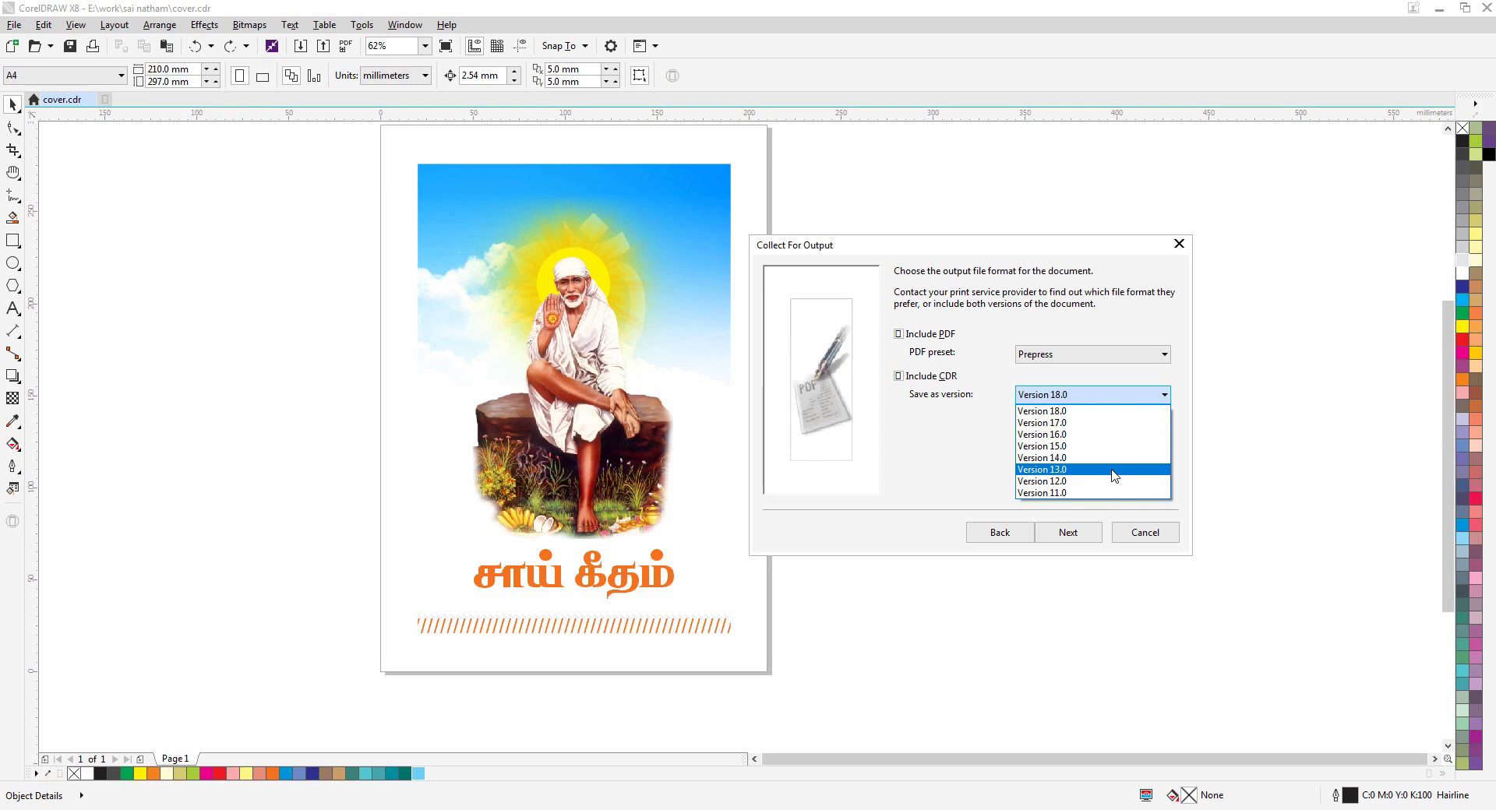
{"action": "left_click", "coordinate": [1064, 458]}
{"action": "left_click", "coordinate": [1078, 394]}
{"action": "left_click", "coordinate": [964, 446]}
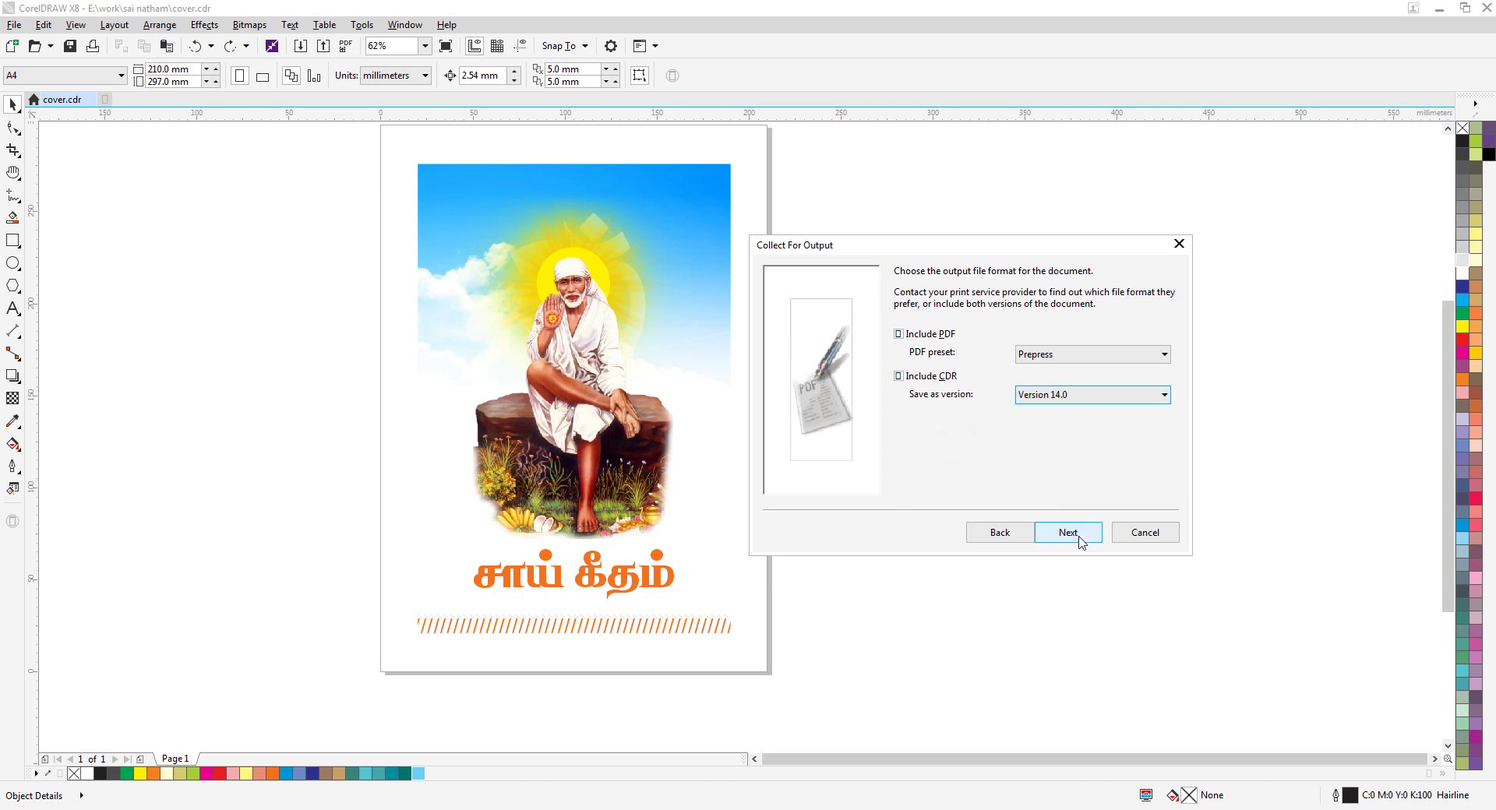
{"action": "left_click", "coordinate": [1066, 535]}
Accept including the document fonts with the font list, and the color profiles, in the collected output.
{"action": "left_click_drag", "start_coordinate": [927, 246], "coordinate": [943, 244]}
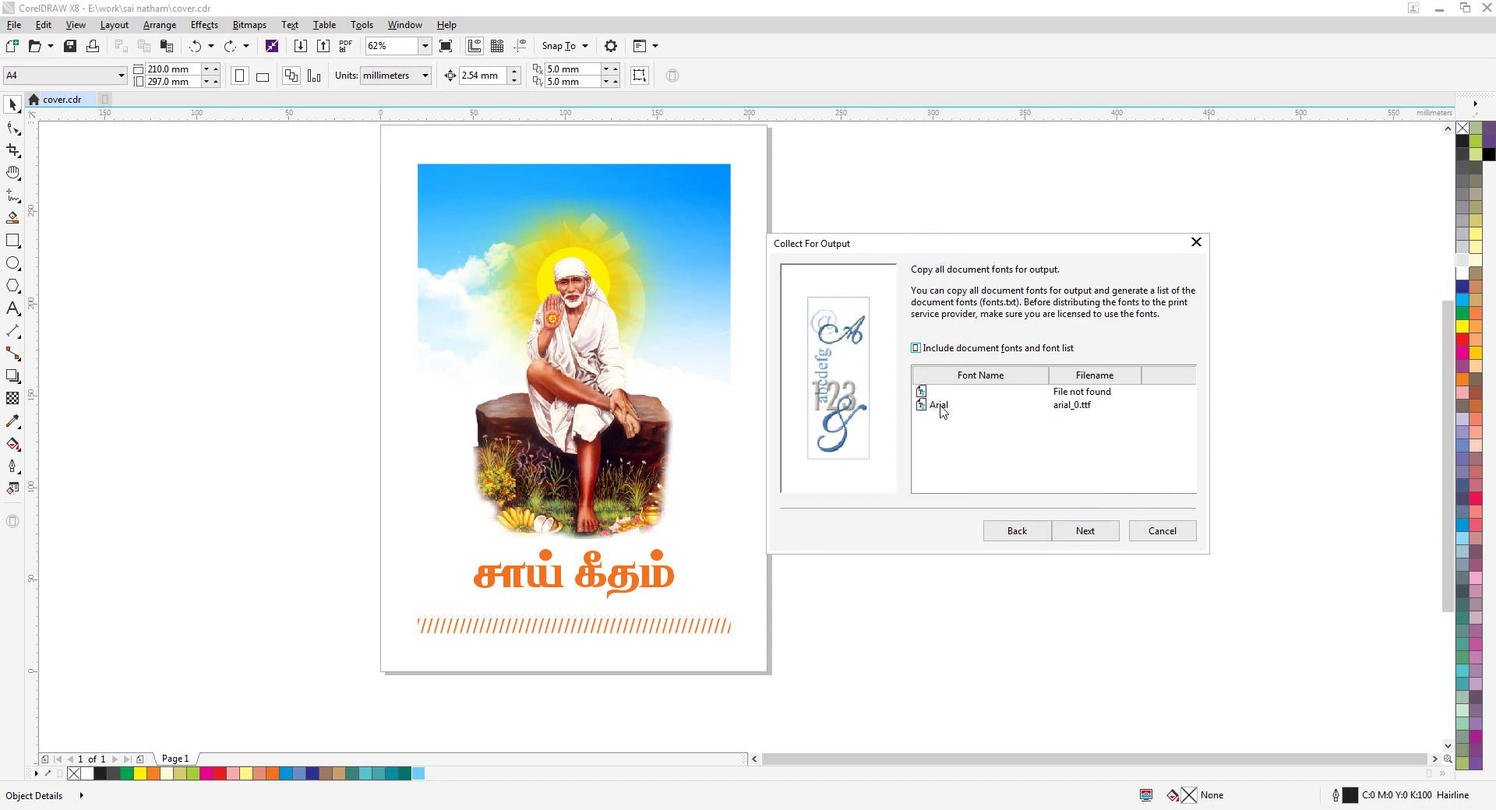
{"action": "left_click", "coordinate": [1091, 532]}
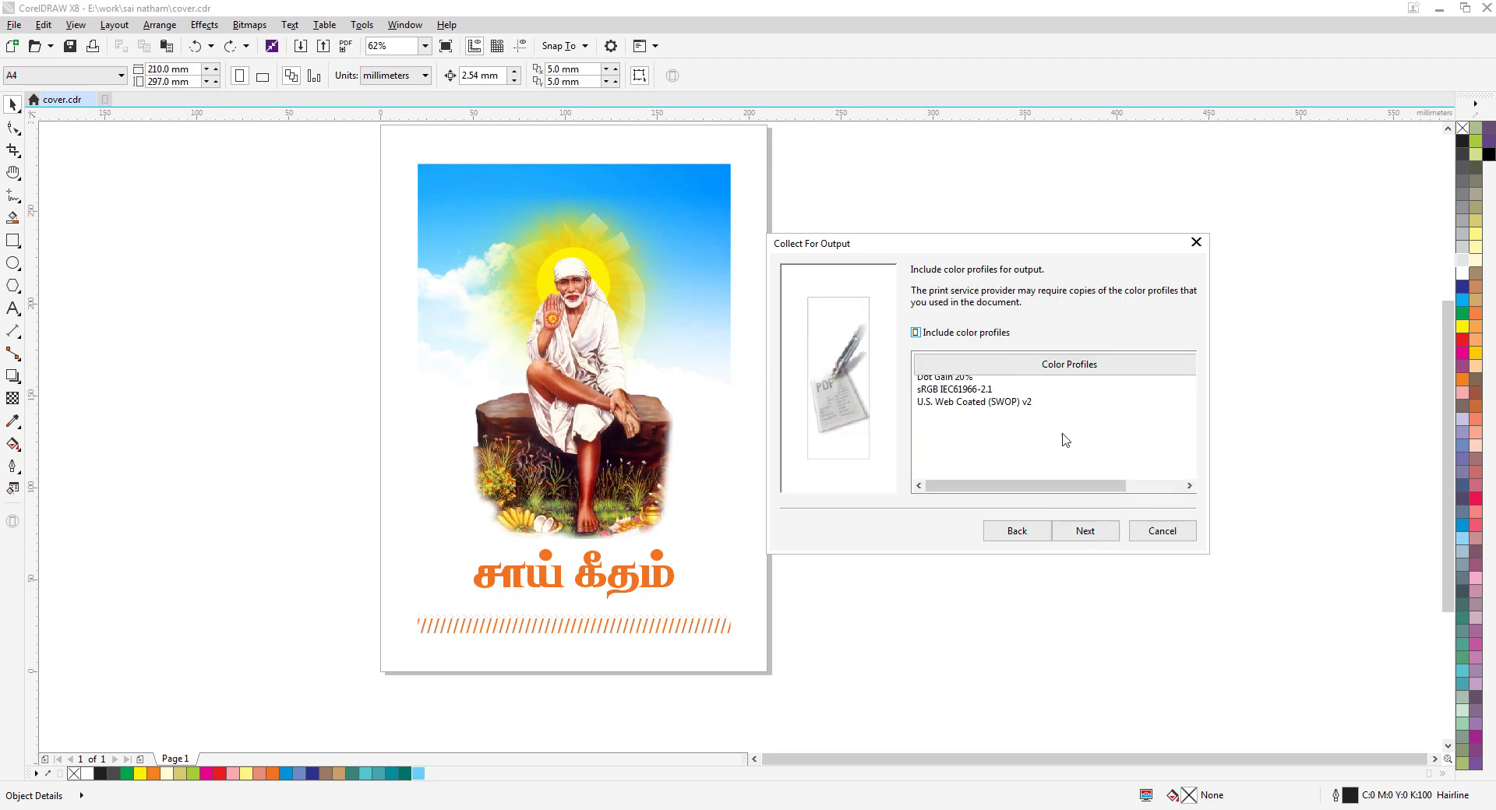
{"action": "left_click", "coordinate": [1087, 533]}
Choose the corel folder on the desktop as the location for all collected output files.
{"action": "left_click", "coordinate": [1165, 310]}
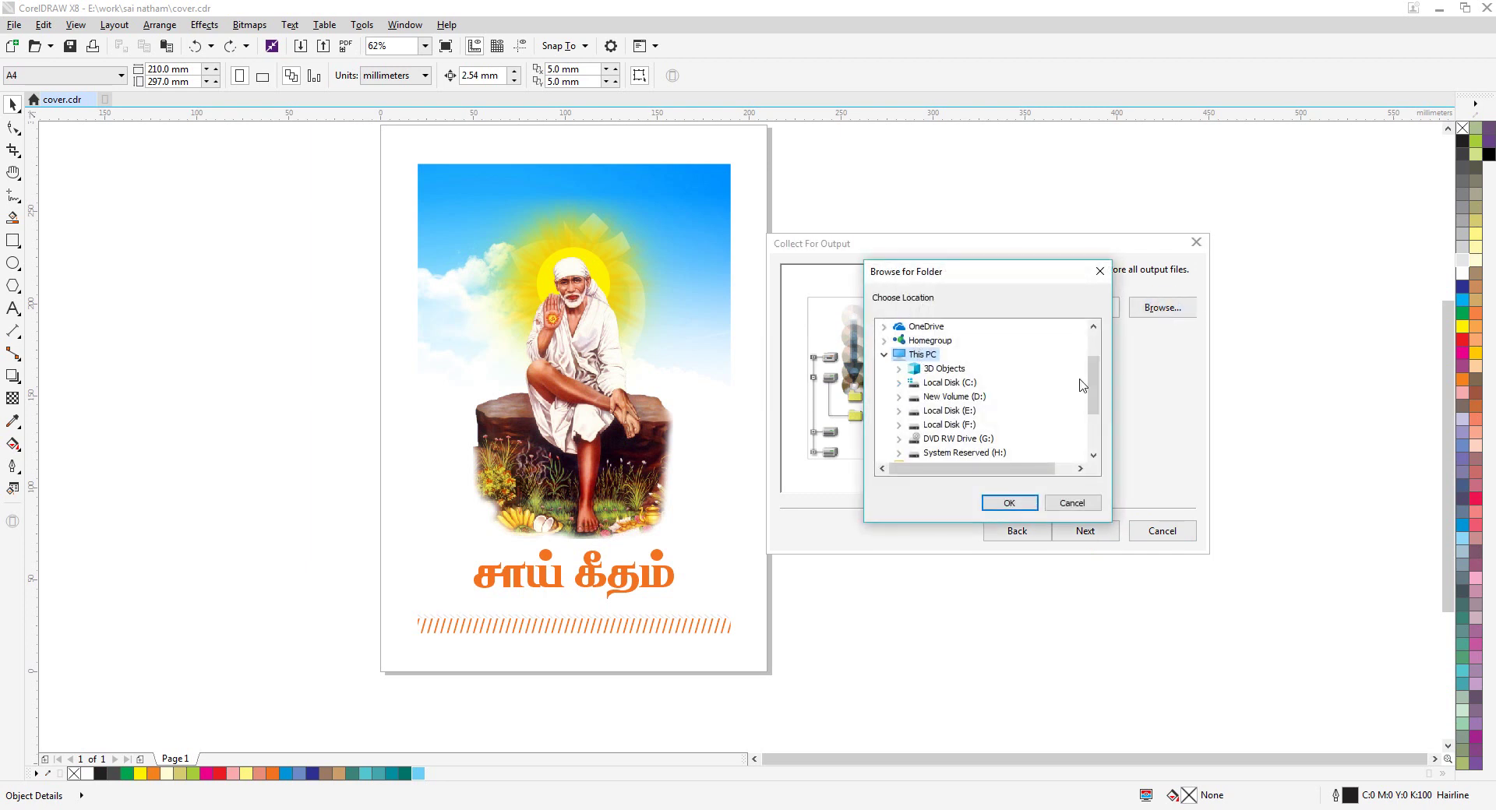
{"action": "scroll", "coordinate": [1083, 386], "scroll_direction": "up", "scroll_amount": 2}
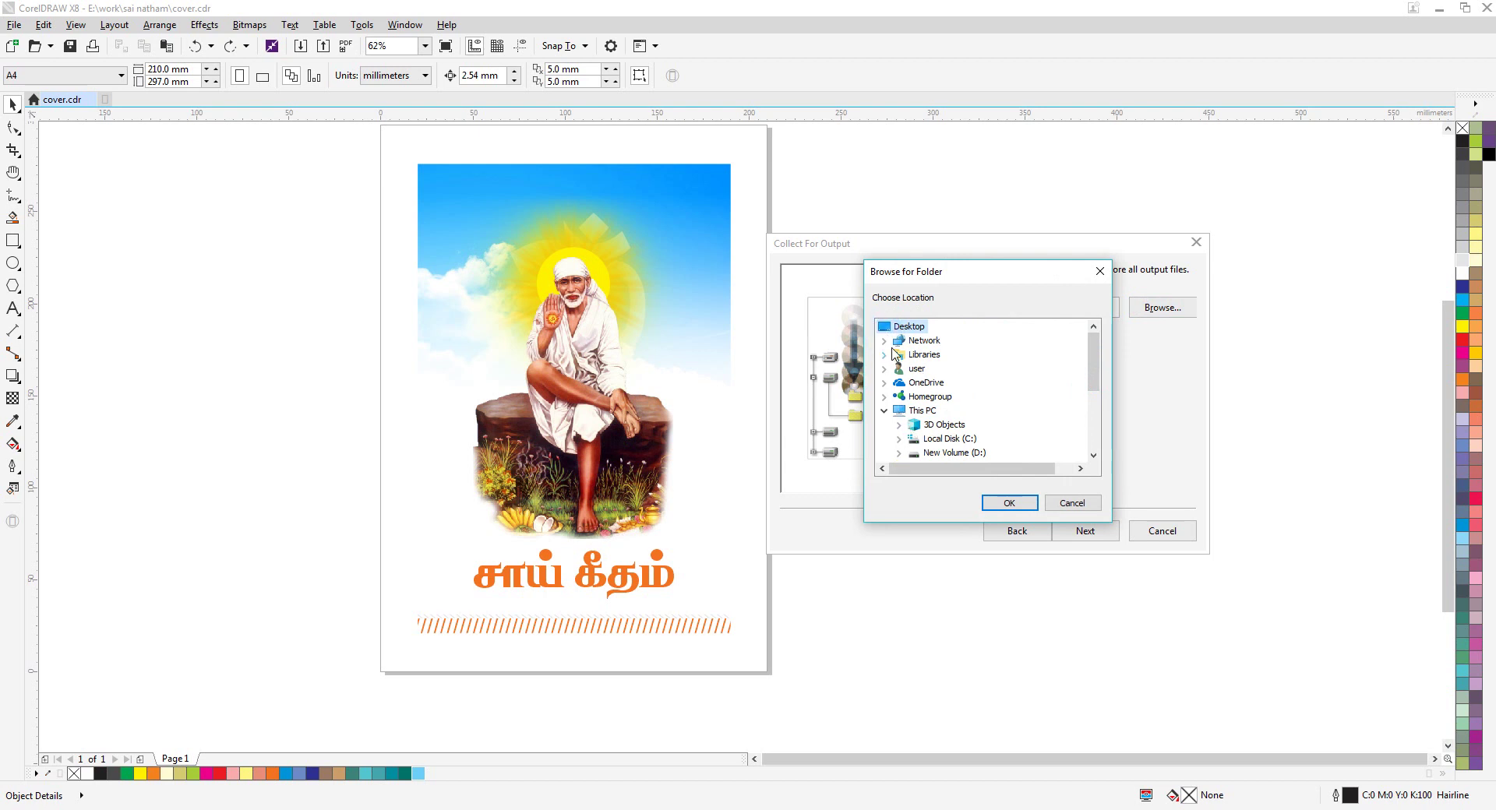
{"action": "left_click_drag", "start_coordinate": [1090, 355], "coordinate": [1090, 412]}
{"action": "left_click", "coordinate": [904, 425]}
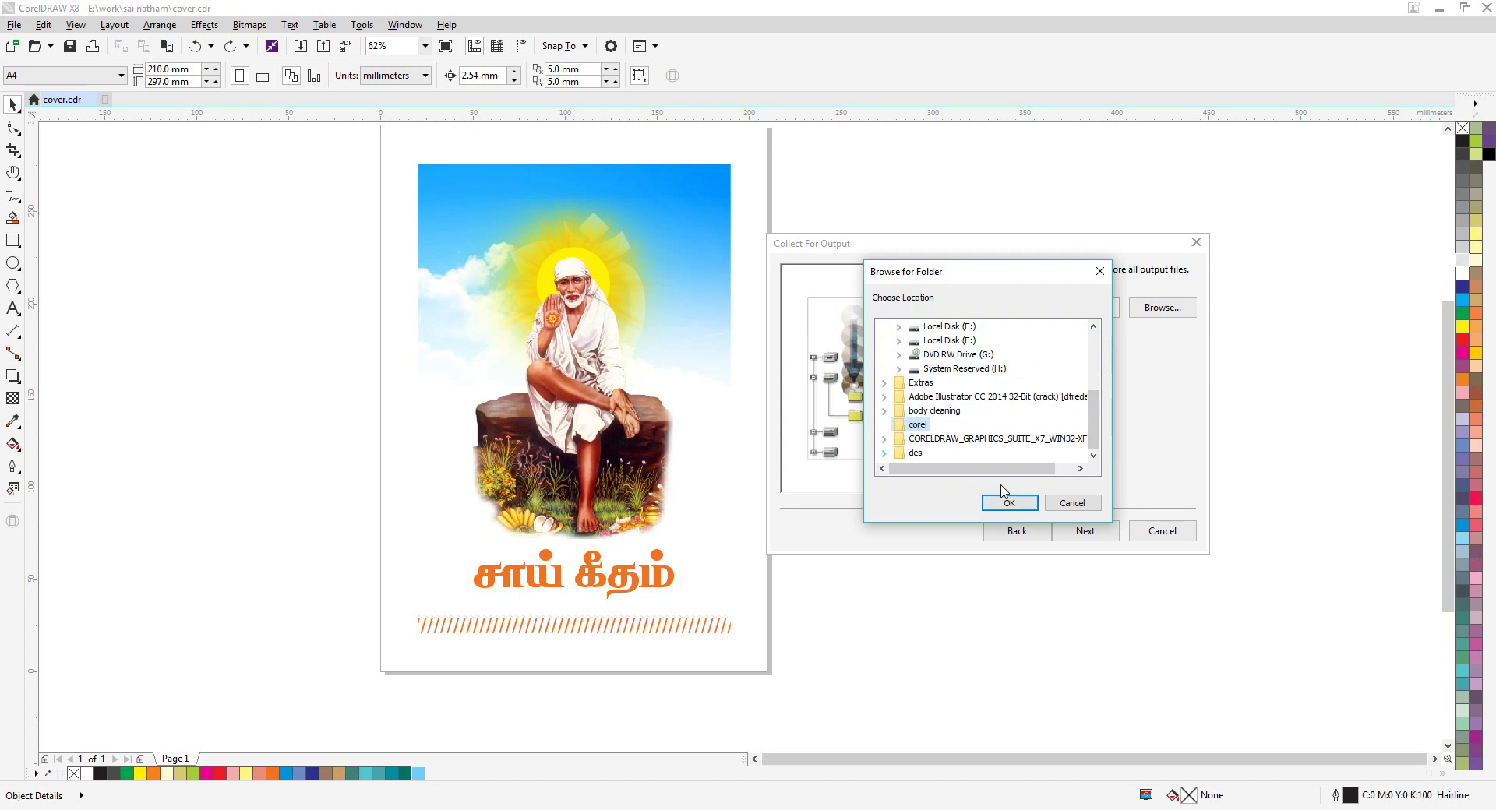
{"action": "left_click", "coordinate": [1010, 503]}
Proceed past the missing-fonts page to create the output files, and finish the Collect For Output wizard.
{"action": "left_click", "coordinate": [1087, 533]}
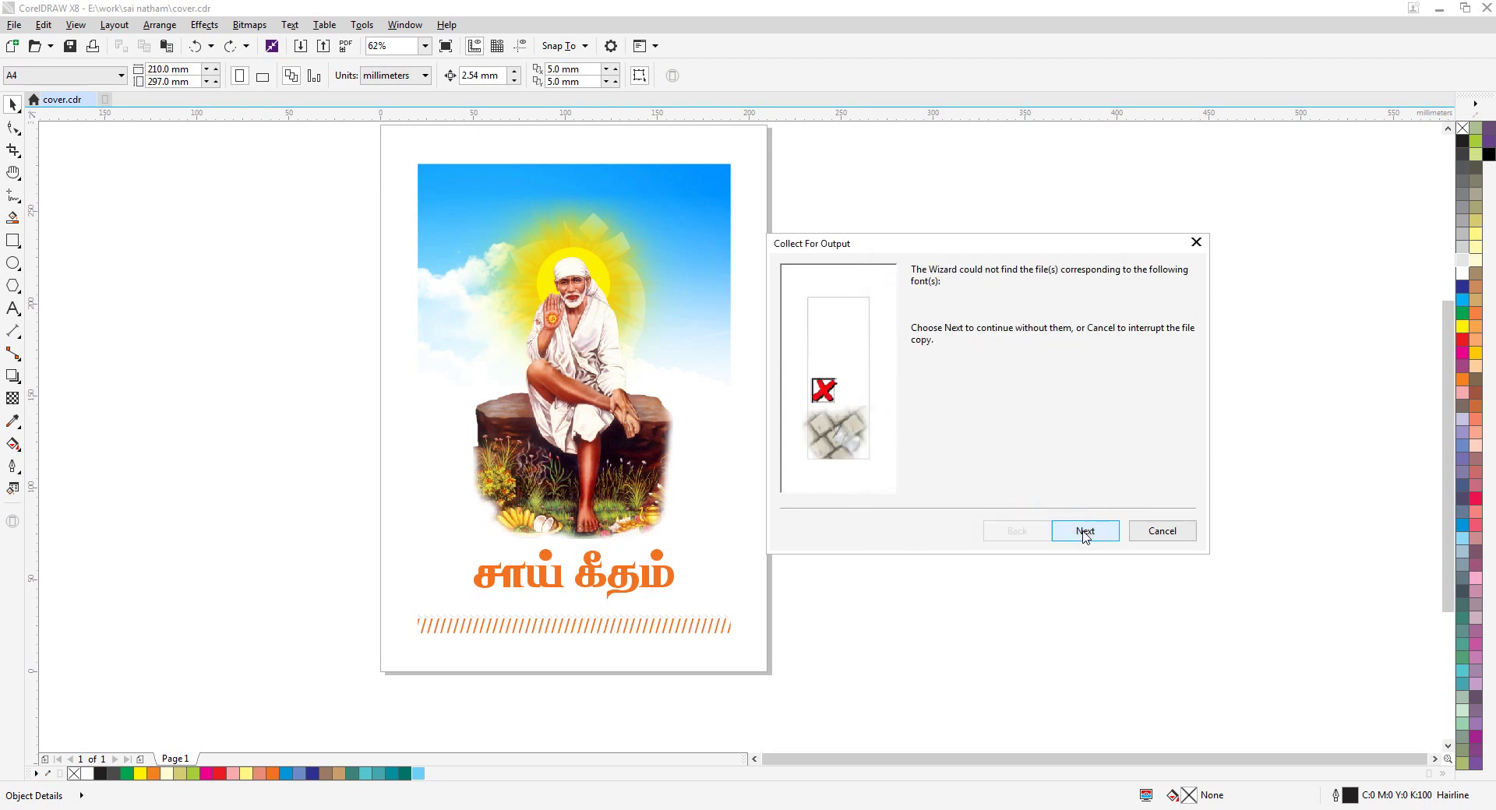
{"action": "left_click", "coordinate": [1088, 533]}
{"action": "left_click", "coordinate": [1098, 536]}
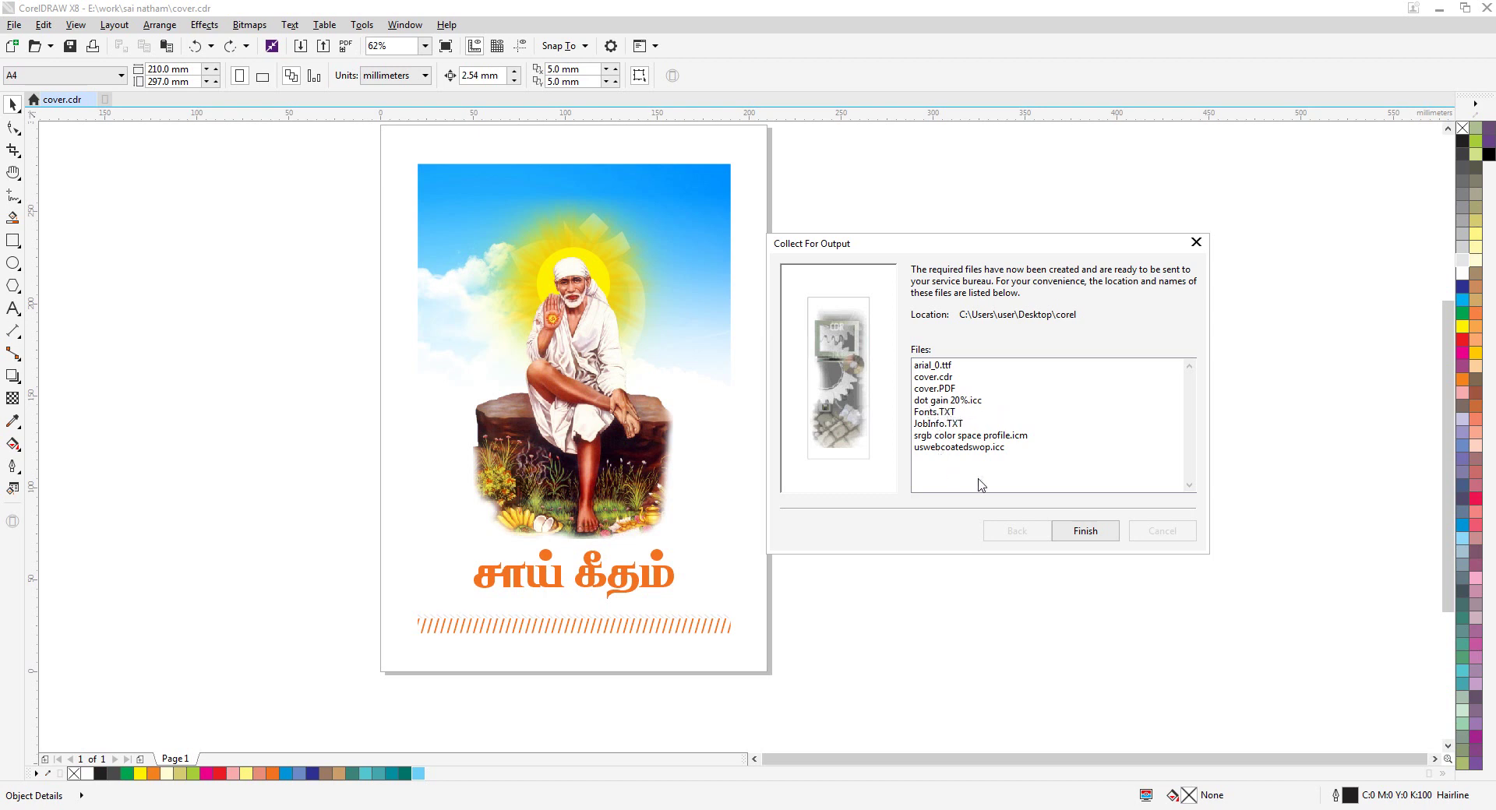
{"action": "left_click", "coordinate": [1089, 534]}
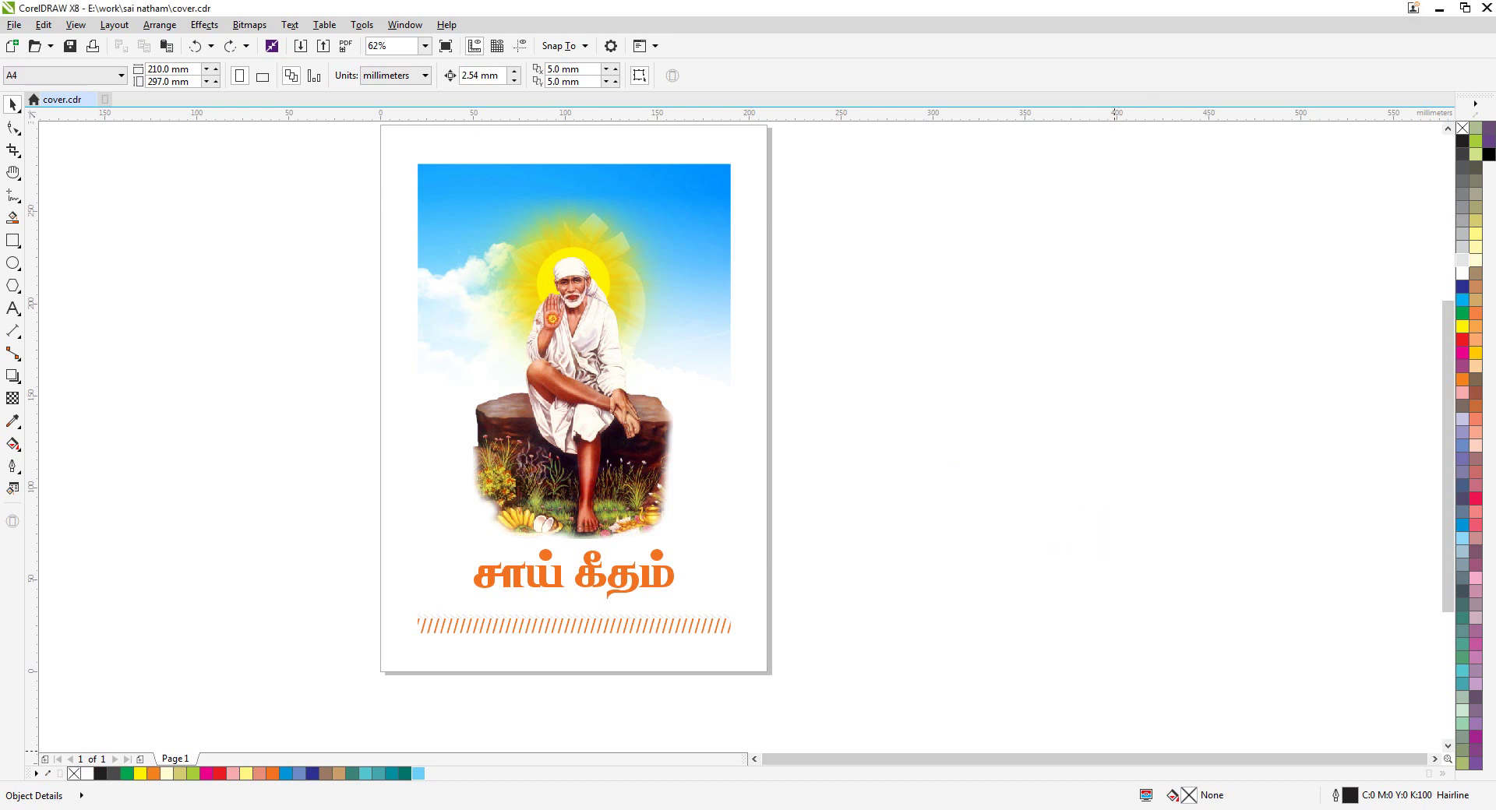
Switch to the Windows desktop and open the corel folder to examine the collected output files.
{"action": "left_click", "coordinate": [1444, 9]}
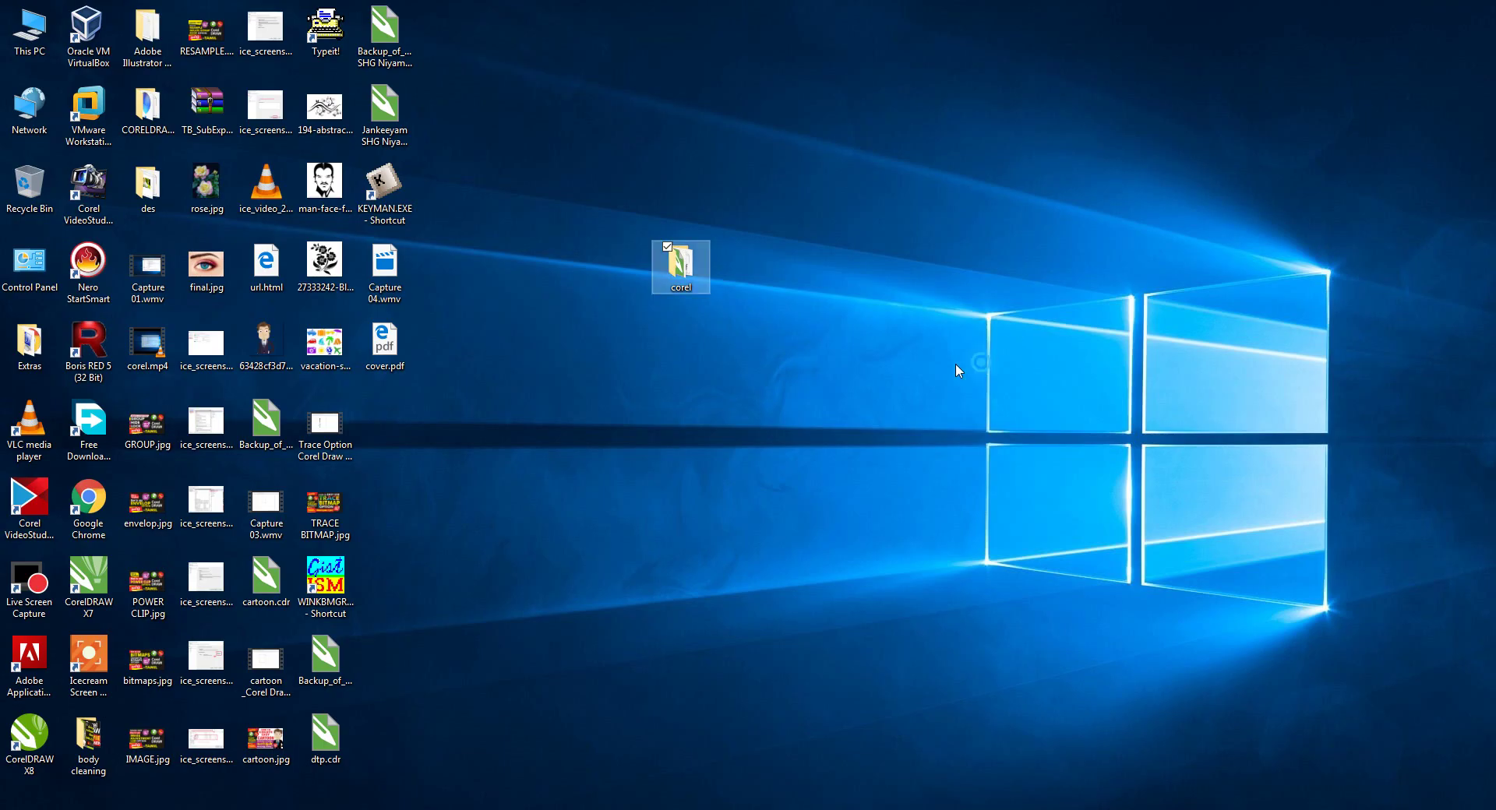
{"action": "left_click", "coordinate": [685, 269]}
{"action": "double_click", "coordinate": [686, 269]}
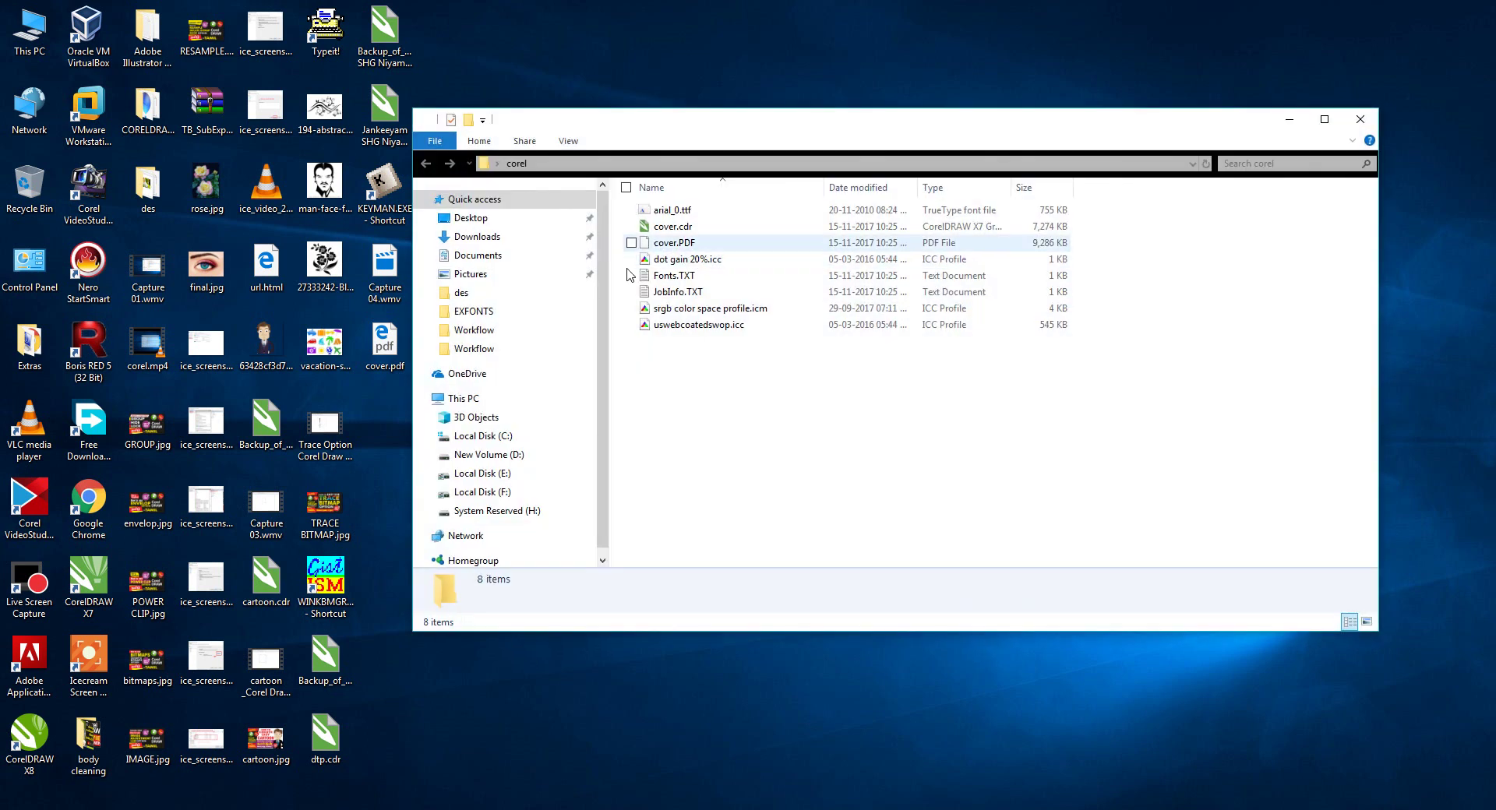
{"action": "left_click_drag", "start_coordinate": [768, 403], "coordinate": [646, 205]}
{"action": "left_click", "coordinate": [696, 398]}
{"action": "left_click", "coordinate": [654, 326]}
{"action": "left_click", "coordinate": [654, 308]}
{"action": "left_click", "coordinate": [752, 392]}
{"action": "left_click_drag", "start_coordinate": [690, 377], "coordinate": [627, 194]}
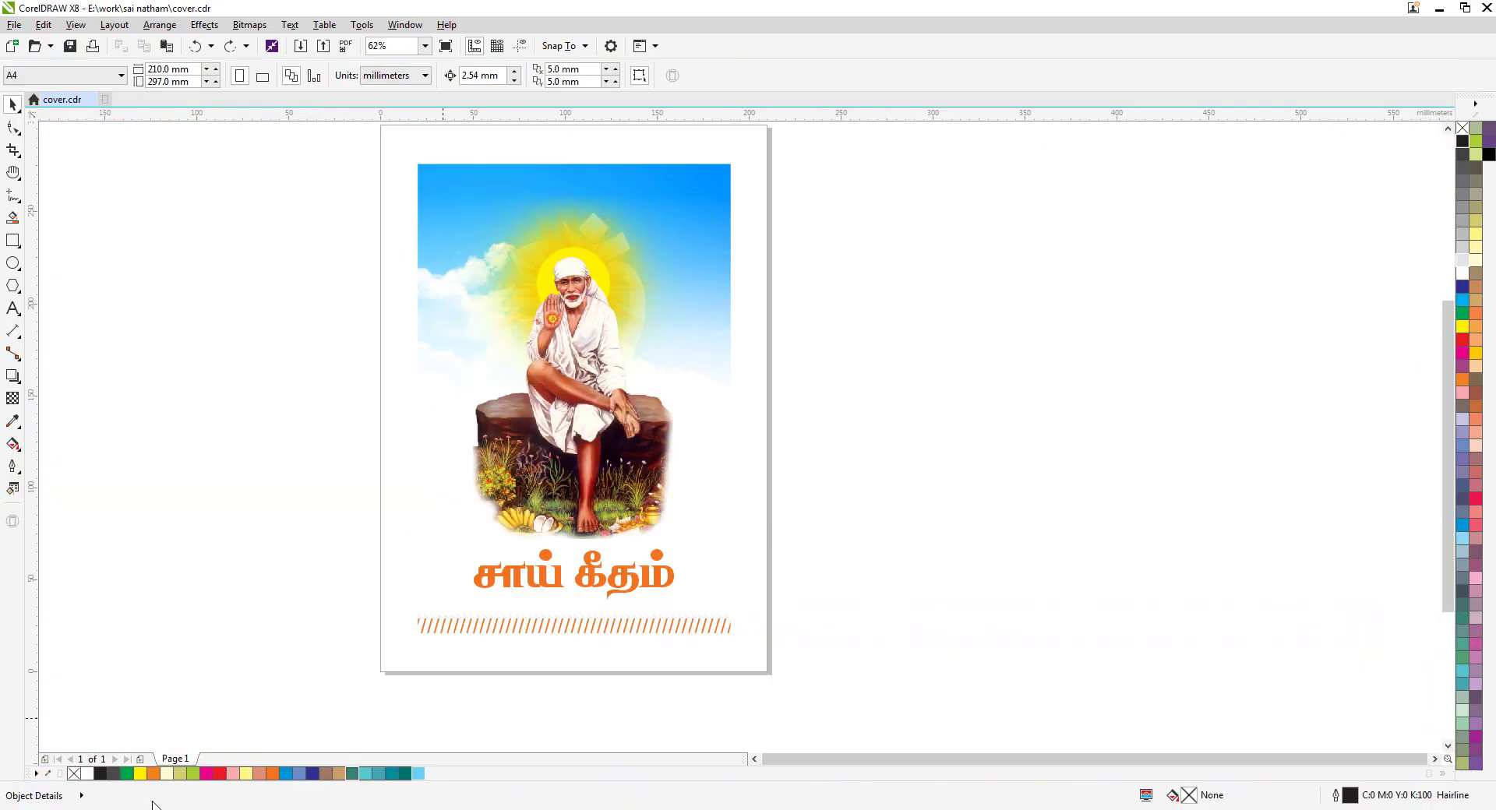
Bring the corel folder over the CorelDRAW document, inspect the collected font, PDF and CDR files, and close the folder.
{"action": "left_click", "coordinate": [156, 809]}
{"action": "left_click", "coordinate": [932, 433]}
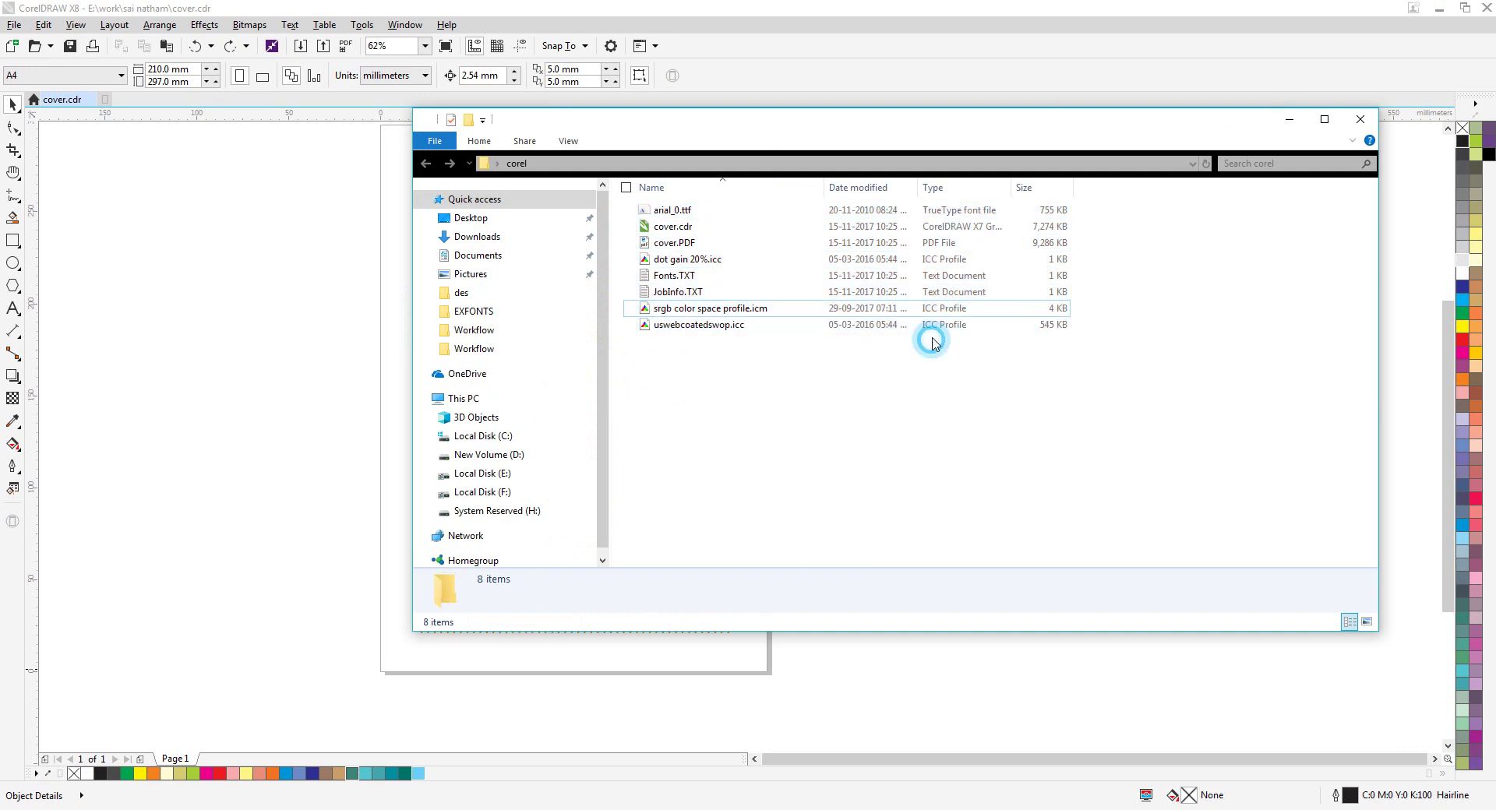
{"action": "left_click_drag", "start_coordinate": [963, 127], "coordinate": [885, 171]}
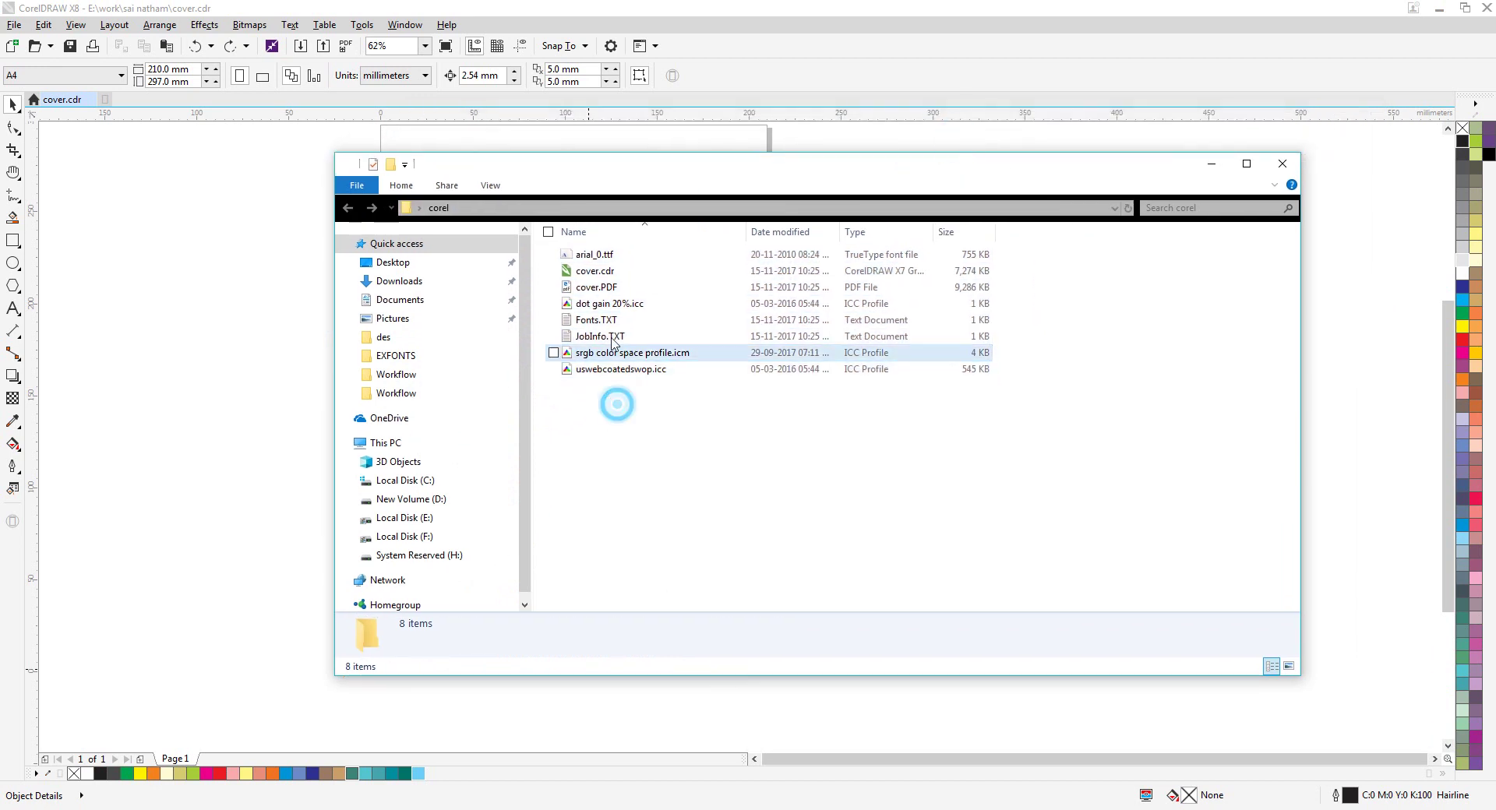
{"action": "left_click", "coordinate": [600, 288]}
{"action": "right_click", "coordinate": [585, 253]}
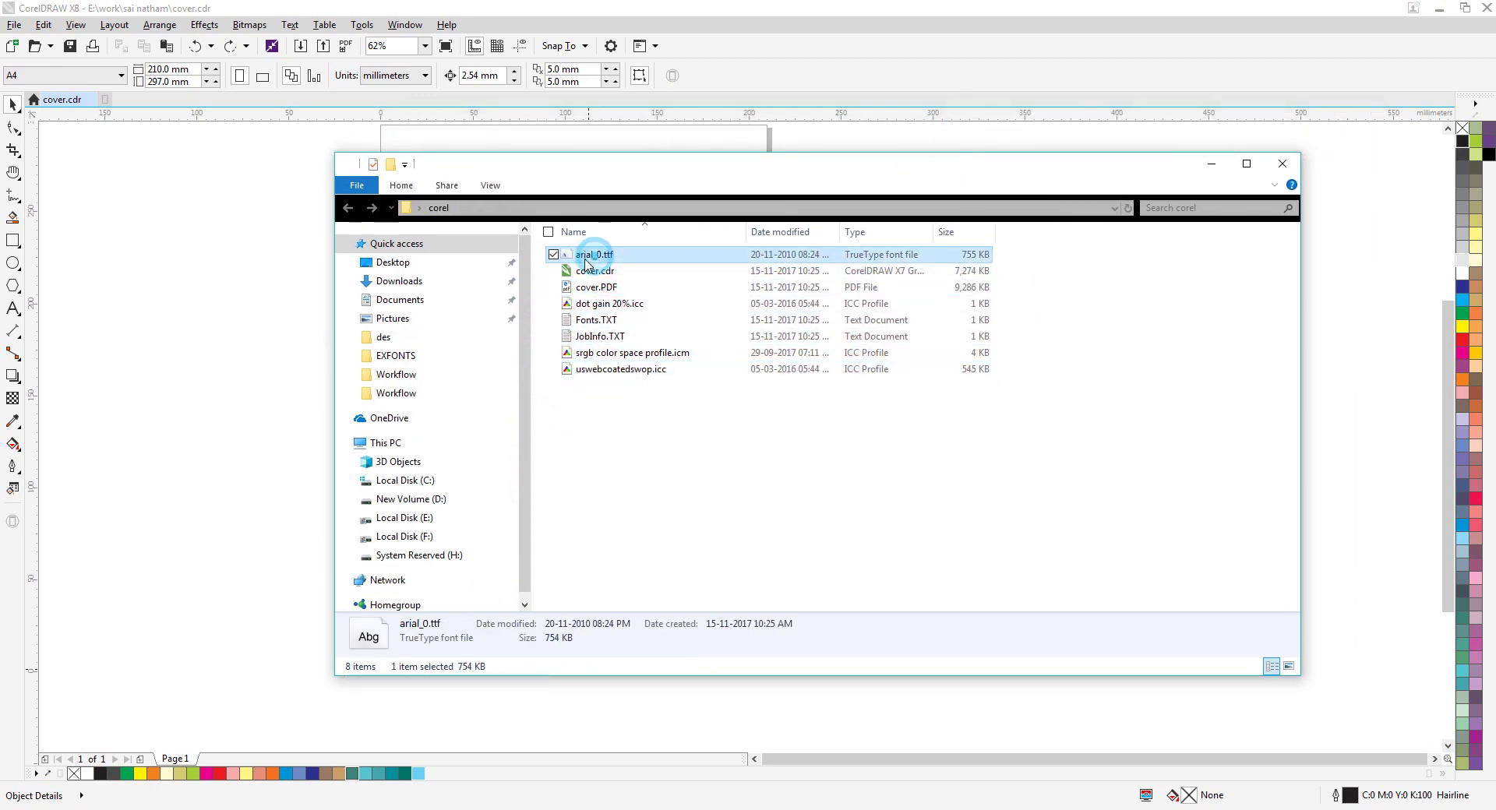
{"action": "left_click", "coordinate": [978, 471]}
{"action": "left_click", "coordinate": [615, 271]}
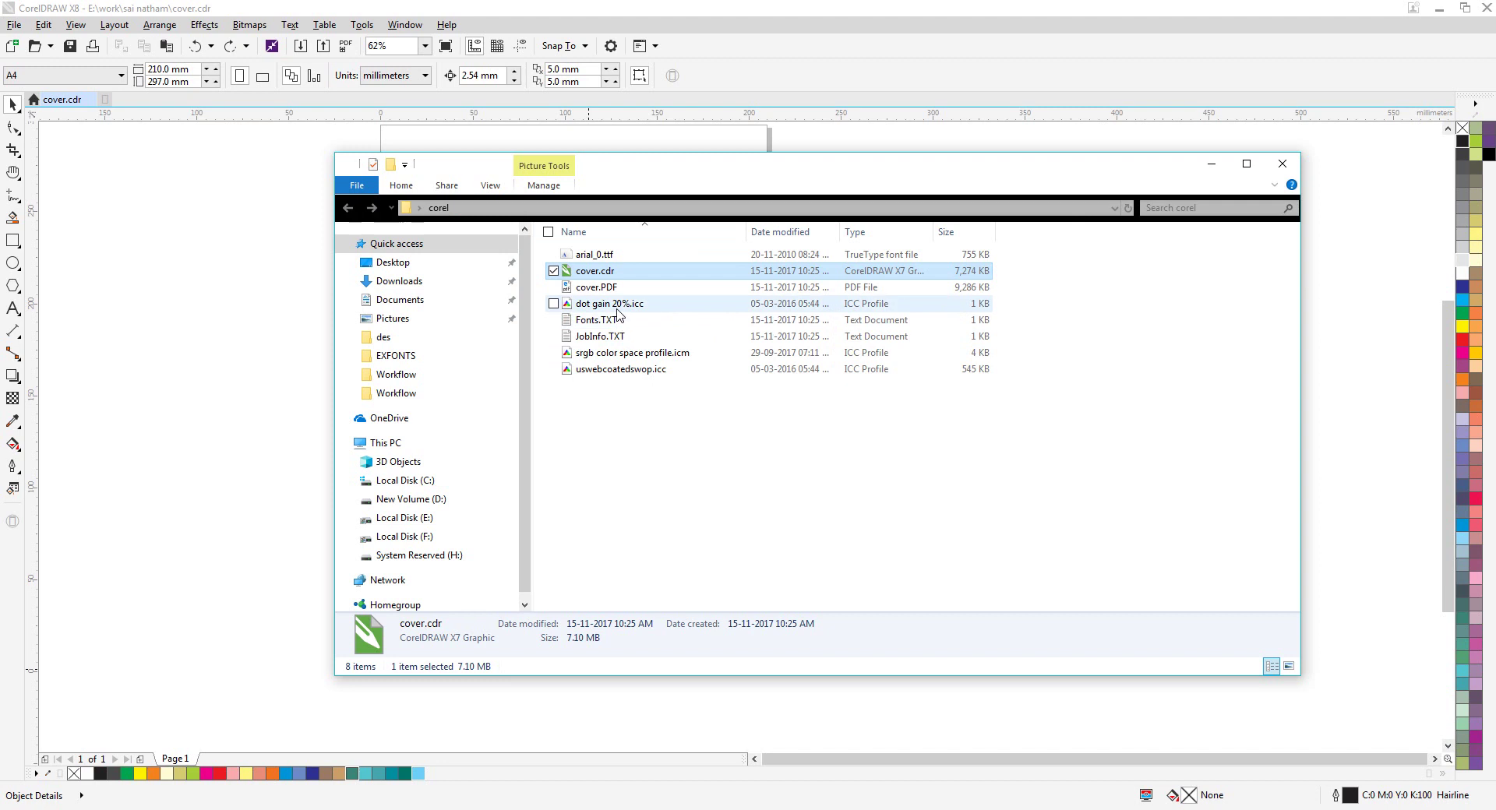
{"action": "left_click_drag", "start_coordinate": [726, 175], "coordinate": [626, 306]}
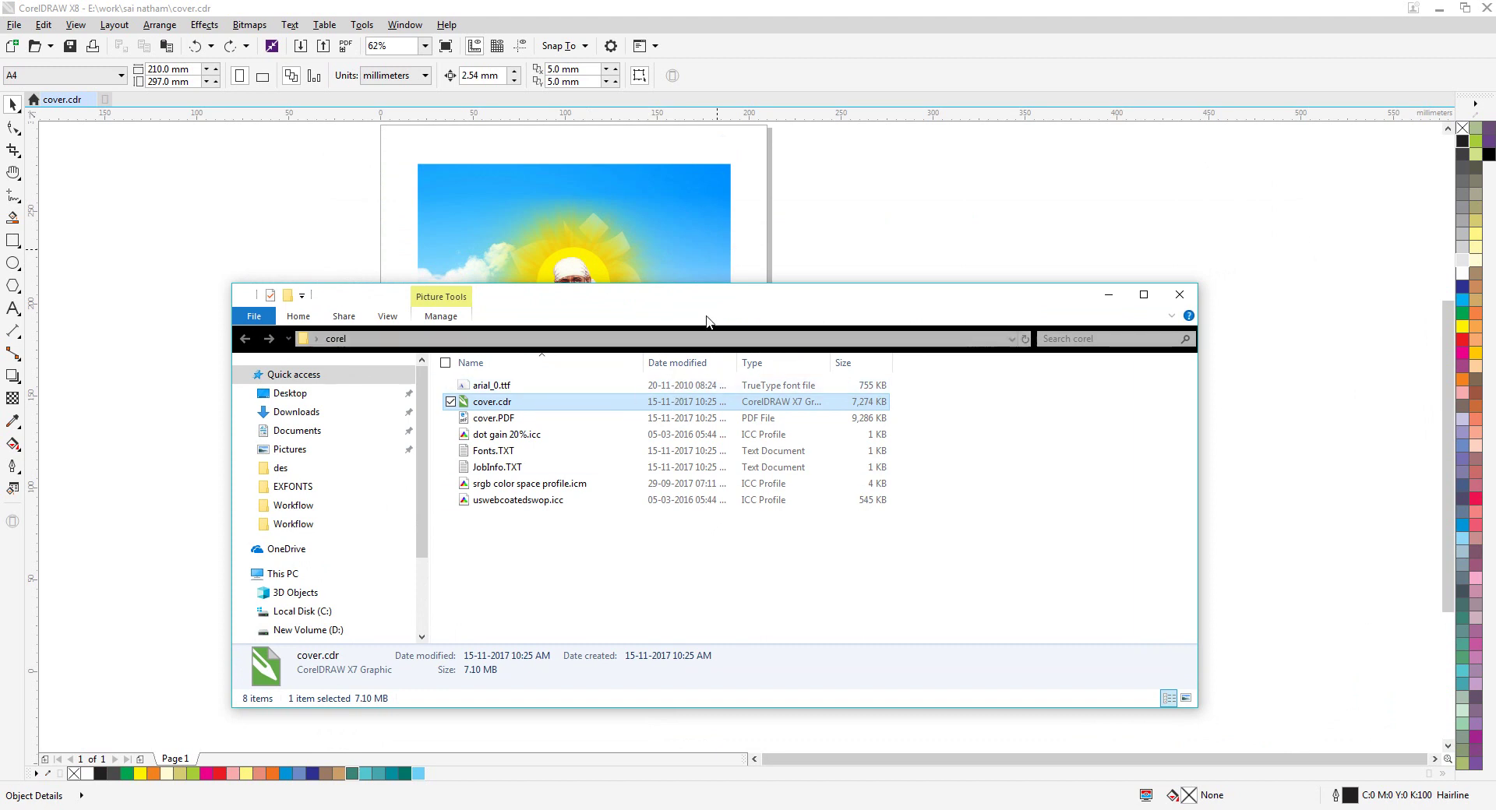
{"action": "left_click", "coordinate": [1179, 296]}
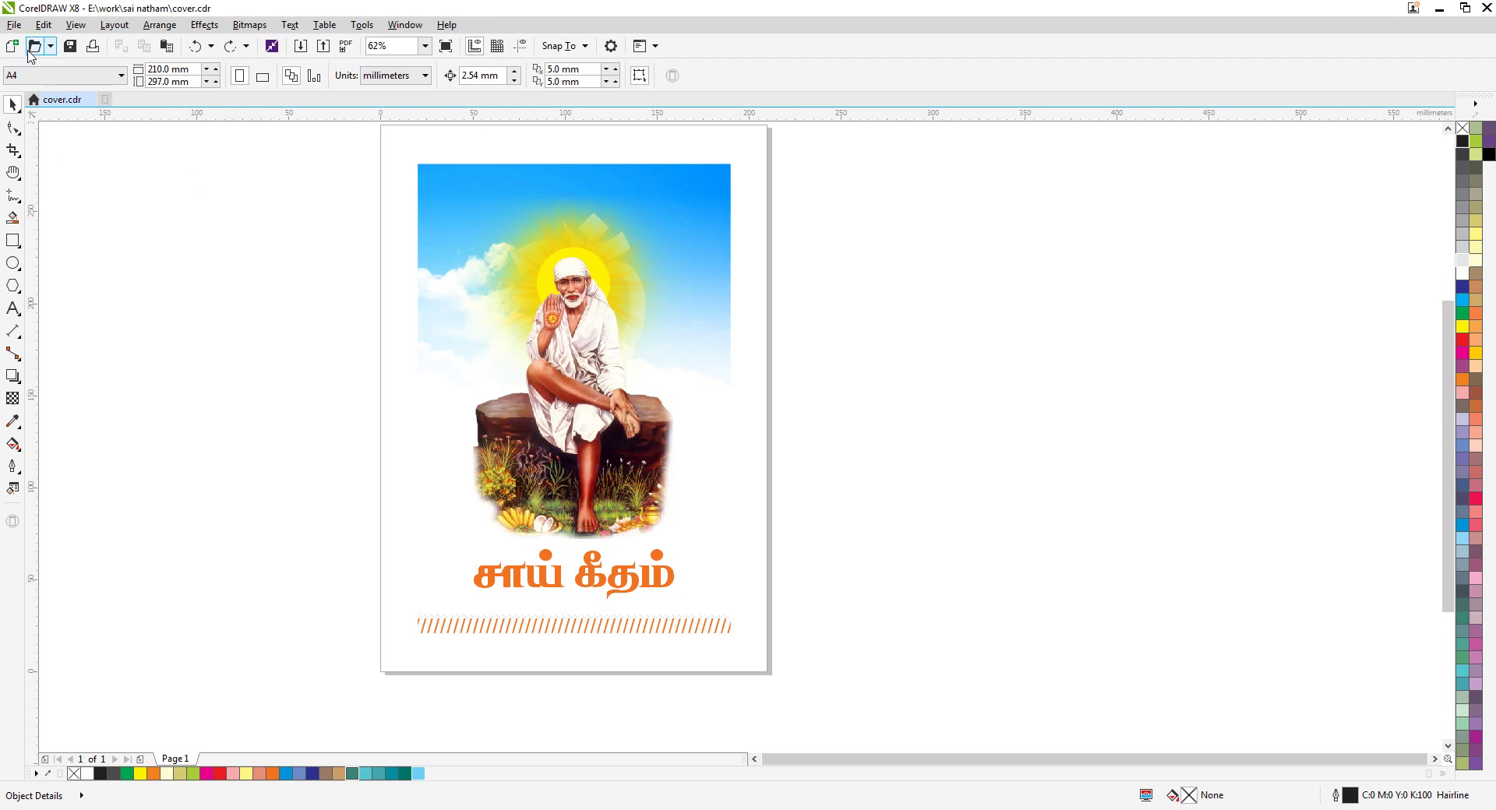
{"action": "left_click", "coordinate": [14, 24]}
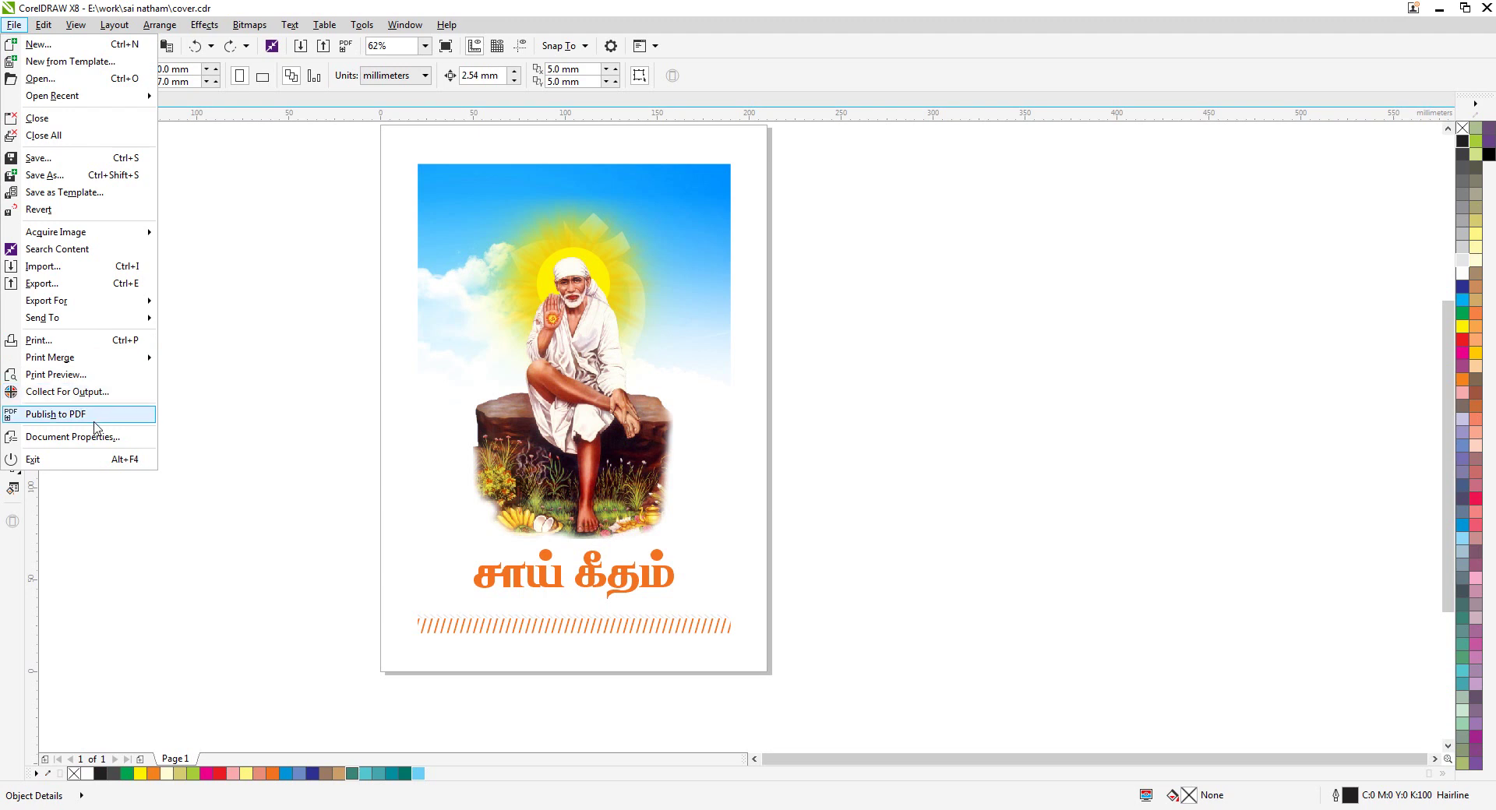
{"action": "left_click", "coordinate": [227, 427]}
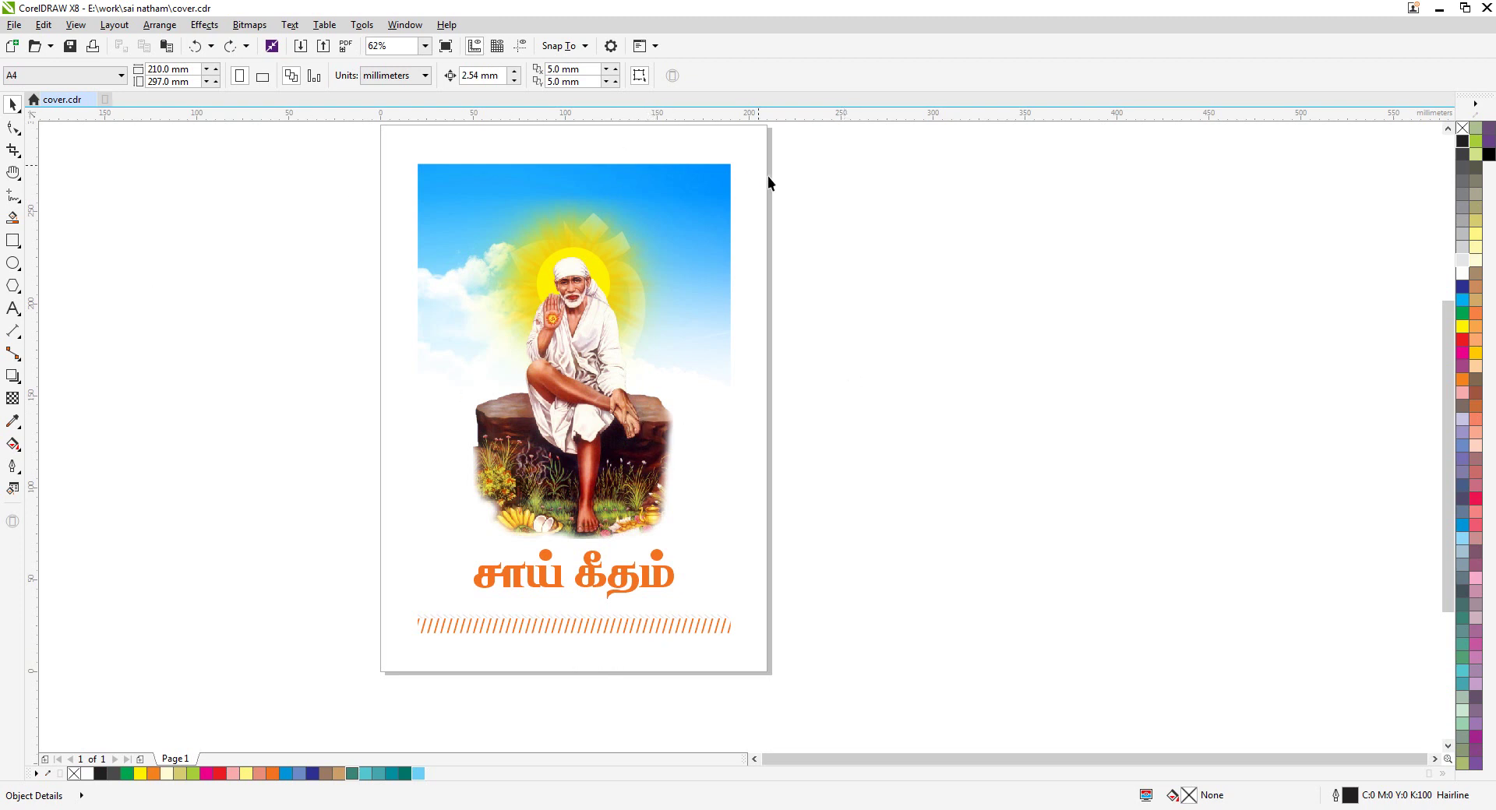
{"action": "left_click", "coordinate": [14, 24]}
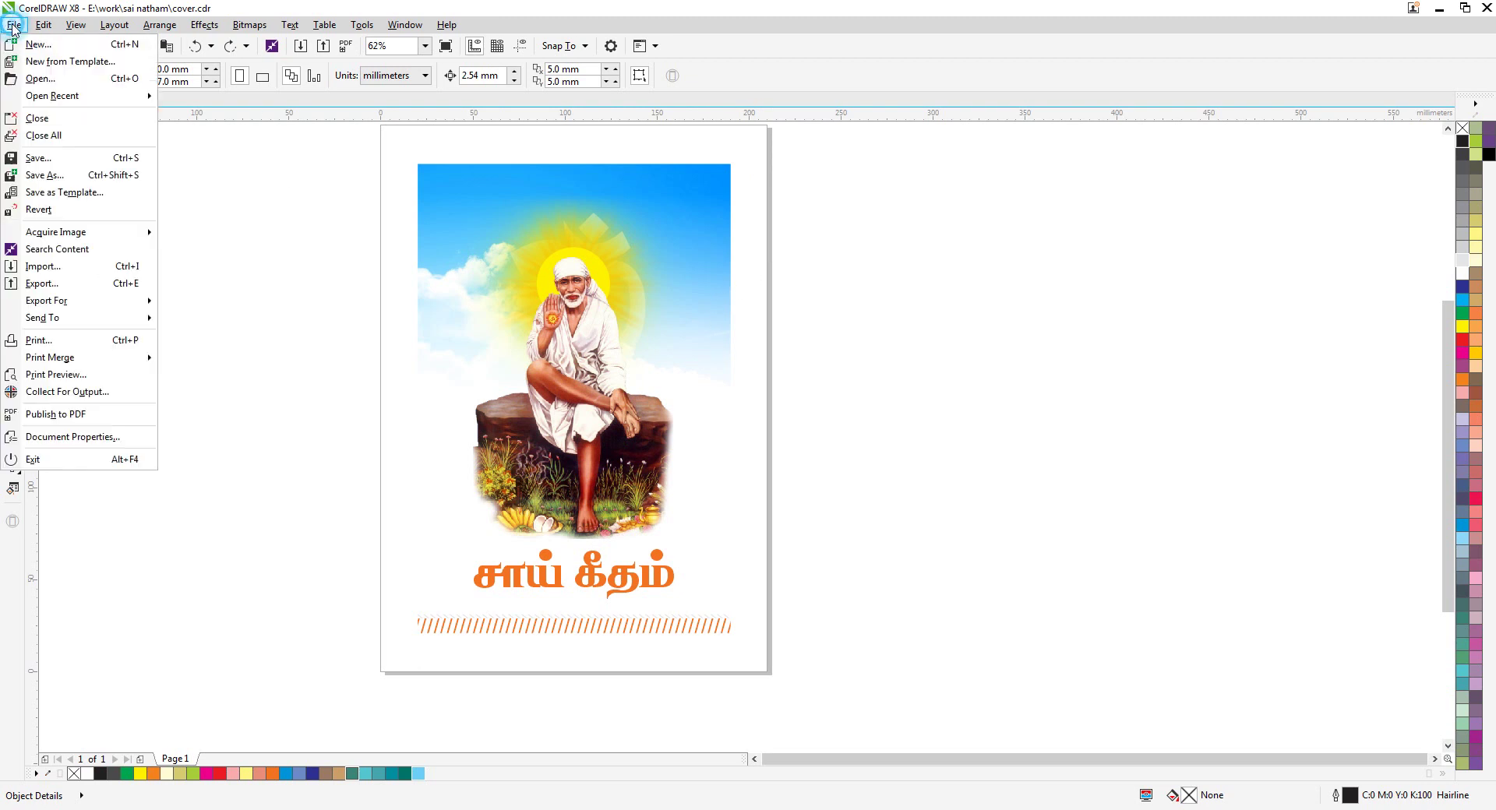
{"action": "mouse_move", "coordinate": [43, 24]}
{"action": "key", "text": "Escape"}
{"action": "left_click", "coordinate": [273, 277]}
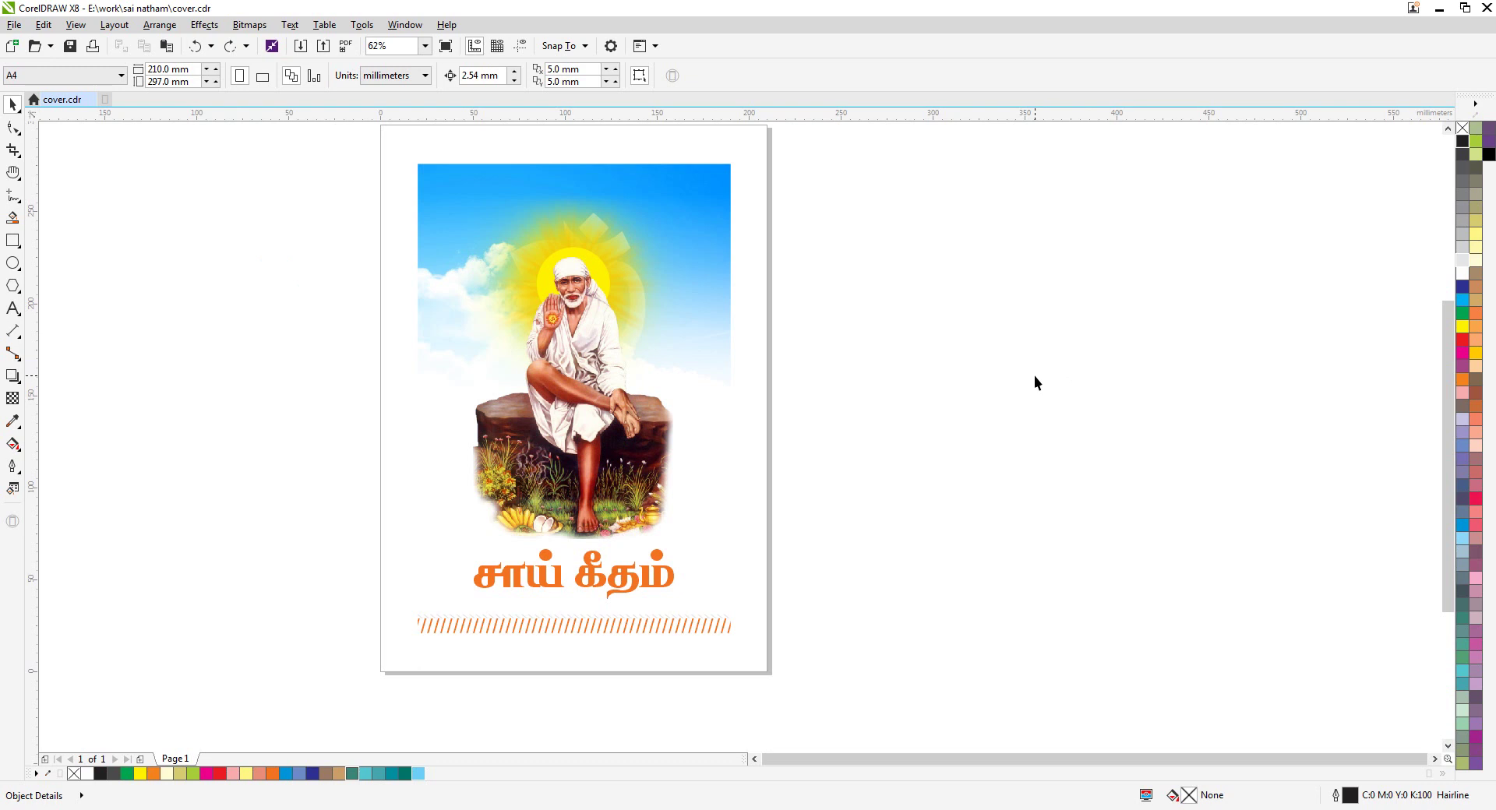